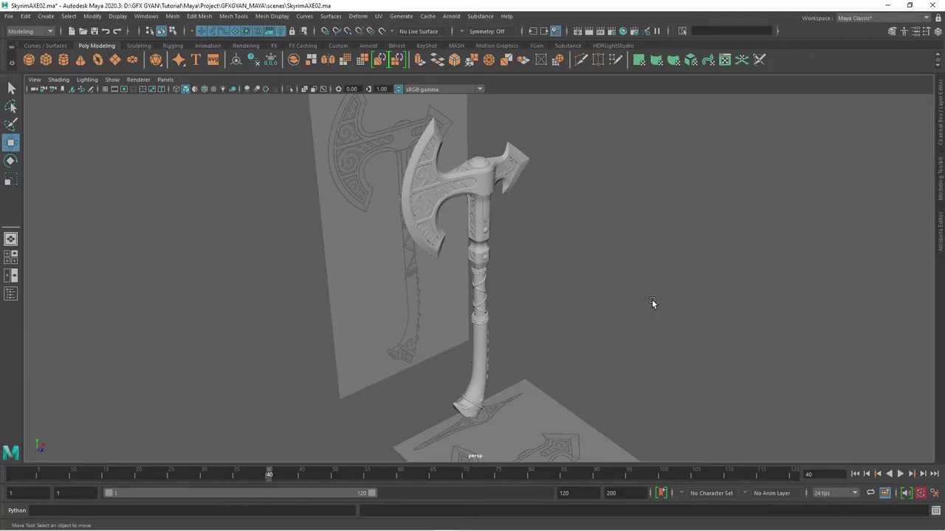
Step: Orbit and zoom around the finished axe model to inspect it from several angles, including below
mouse_move(628, 306)
alt+mouse_down()
mouse_move(585, 371)
mouse_move(602, 319)
mouse_move(635, 319)
mouse_move(632, 310)
mouse_move(546, 308)
mouse_move(645, 325)
mouse_move(664, 373)
alt+mouse_up()
scroll(565, 261, up, 3)
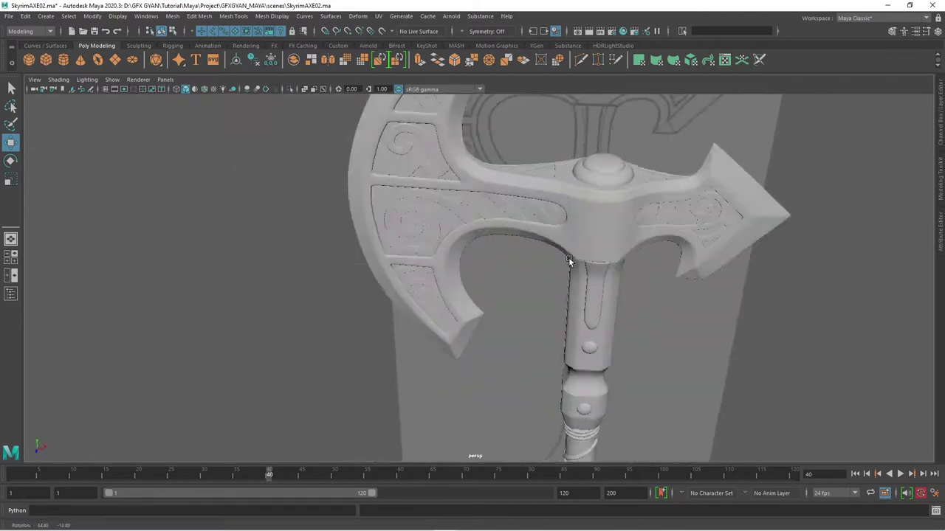
scroll(616, 294, up, 3)
scroll(615, 294, down, 5)
mouse_move(616, 293)
alt+mouse_down()
mouse_move(583, 222)
mouse_move(513, 150)
mouse_move(549, 201)
mouse_move(633, 261)
alt+mouse_up()
scroll(583, 222, up, 5)
scroll(549, 201, down, 5)
scroll(633, 262, up, 3)
scroll(498, 260, down, 3)
mouse_move(556, 185)
alt+mouse_down()
mouse_move(499, 260)
mouse_move(606, 276)
mouse_move(591, 217)
mouse_move(537, 233)
mouse_move(409, 219)
mouse_move(423, 239)
mouse_move(578, 236)
mouse_move(558, 263)
mouse_move(523, 255)
mouse_move(536, 332)
mouse_move(520, 284)
mouse_move(526, 354)
mouse_move(534, 322)
mouse_move(457, 318)
mouse_move(516, 338)
mouse_move(542, 316)
mouse_move(530, 291)
mouse_move(541, 326)
alt+mouse_up()
scroll(545, 254, up, 4)
scroll(545, 254, down, 4)
scroll(523, 255, up, 2)
Step: View the axe from the front, then show the new empty scene in the four-view layout
alt+right_drag(541, 326, 545, 340)
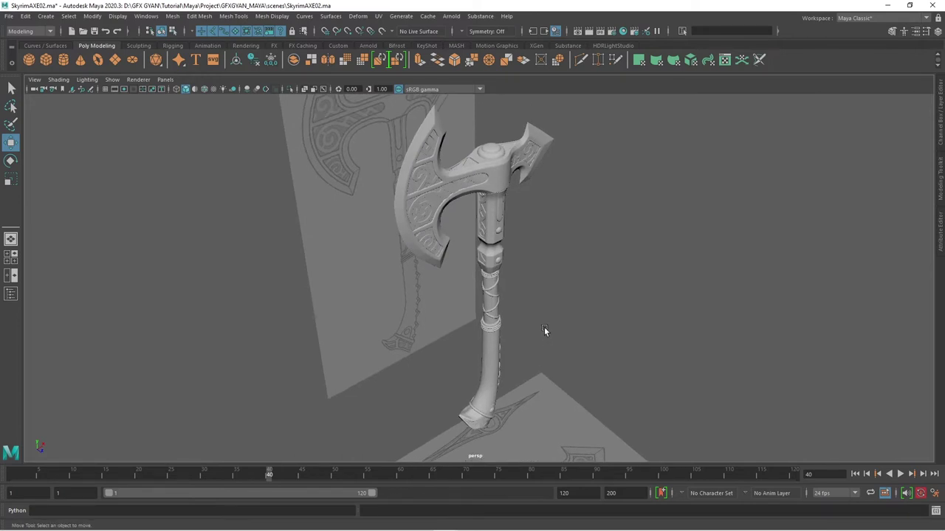
mouse_move(548, 321)
alt+mouse_down()
mouse_move(446, 313)
mouse_move(544, 320)
mouse_move(552, 344)
mouse_move(527, 288)
mouse_move(561, 338)
mouse_move(558, 411)
mouse_move(527, 329)
mouse_move(543, 369)
mouse_move(568, 373)
mouse_move(588, 364)
mouse_move(566, 322)
mouse_move(615, 339)
mouse_move(453, 332)
mouse_move(515, 363)
mouse_move(476, 363)
mouse_move(536, 357)
mouse_move(492, 345)
mouse_move(617, 329)
mouse_move(615, 377)
mouse_move(546, 340)
mouse_move(550, 352)
mouse_move(529, 343)
alt+mouse_up()
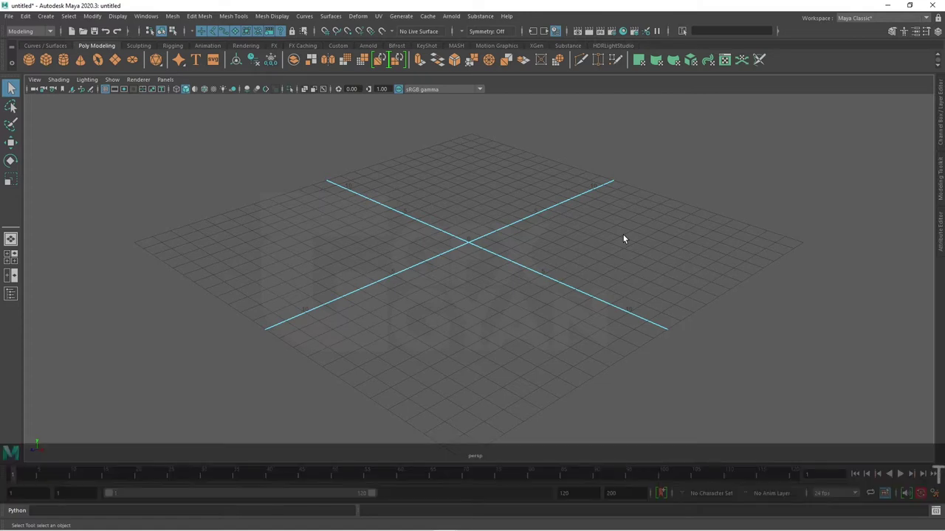
alt+drag(623, 238, 471, 225)
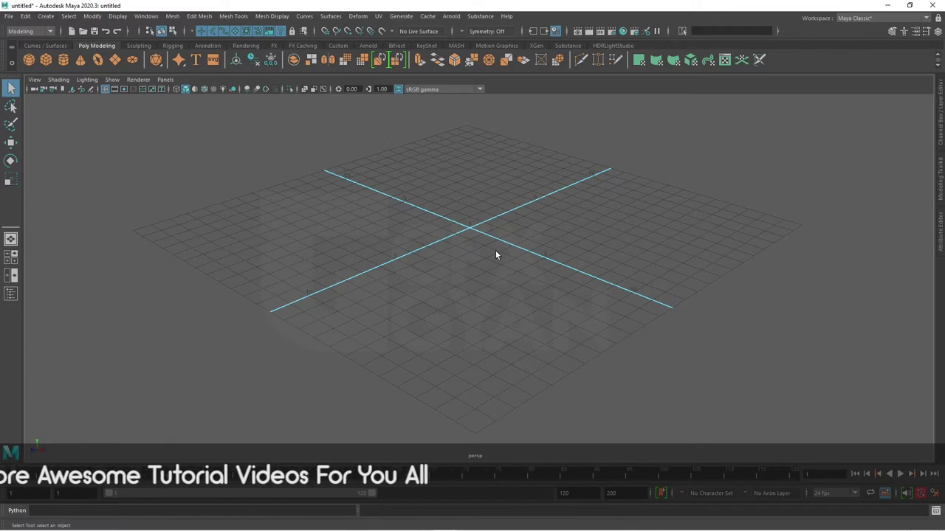
key(space)
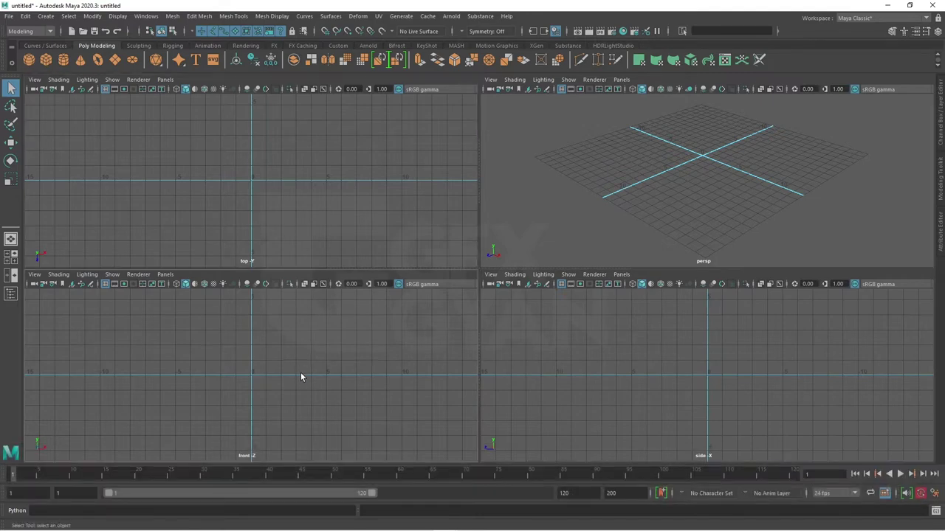
Step: Import SkyrimAXE.jpg as the front view's image plane
click(34, 274)
mouse_move(54, 494)
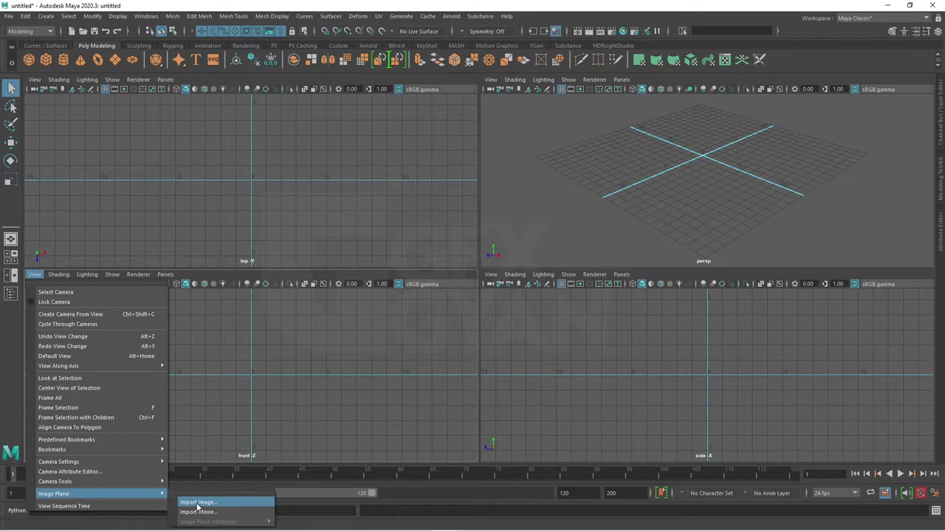
click(198, 502)
scroll(476, 295, down, 5)
scroll(490, 317, down, 3)
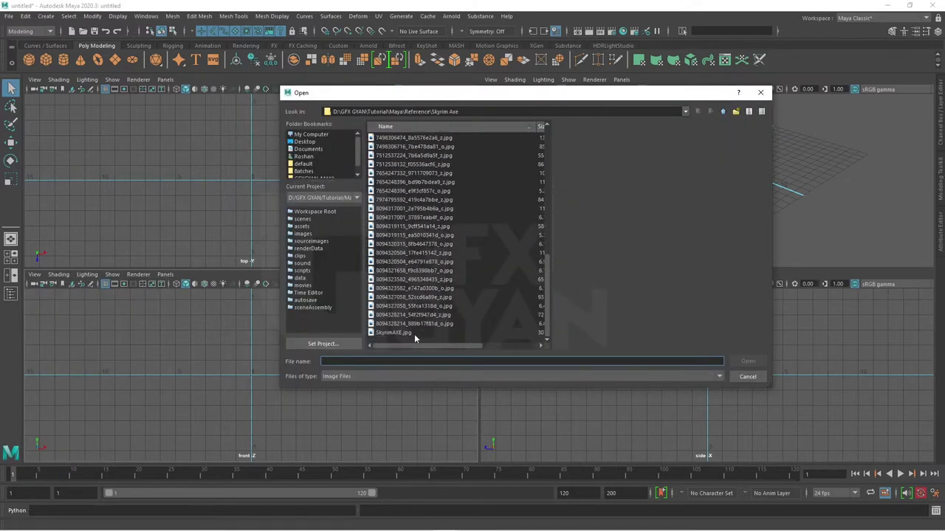
click(392, 333)
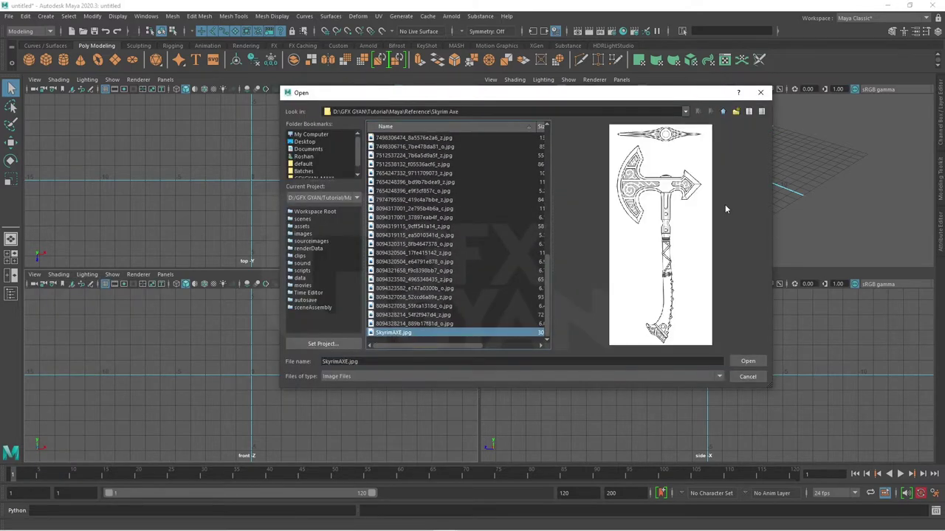
click(748, 361)
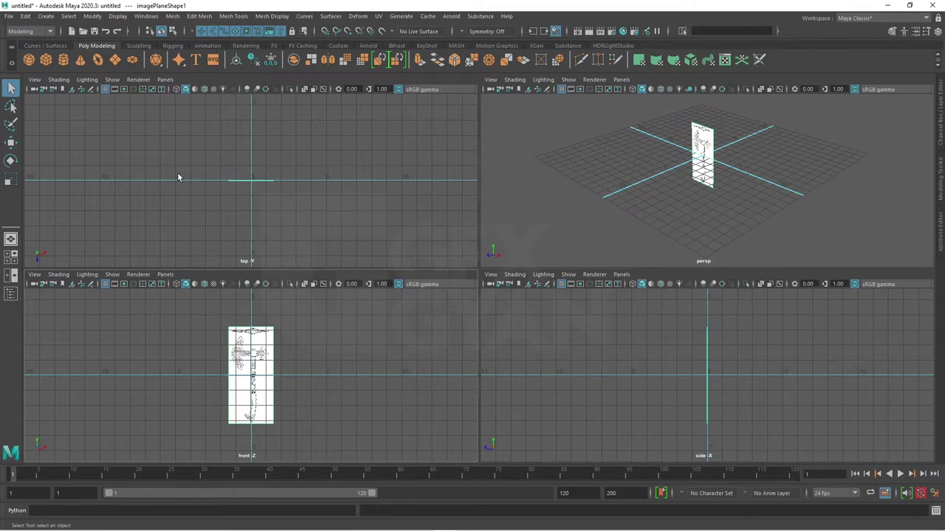
Step: Import SkyrimAXE.jpg as the top view's image plane and select it
click(225, 210)
click(35, 80)
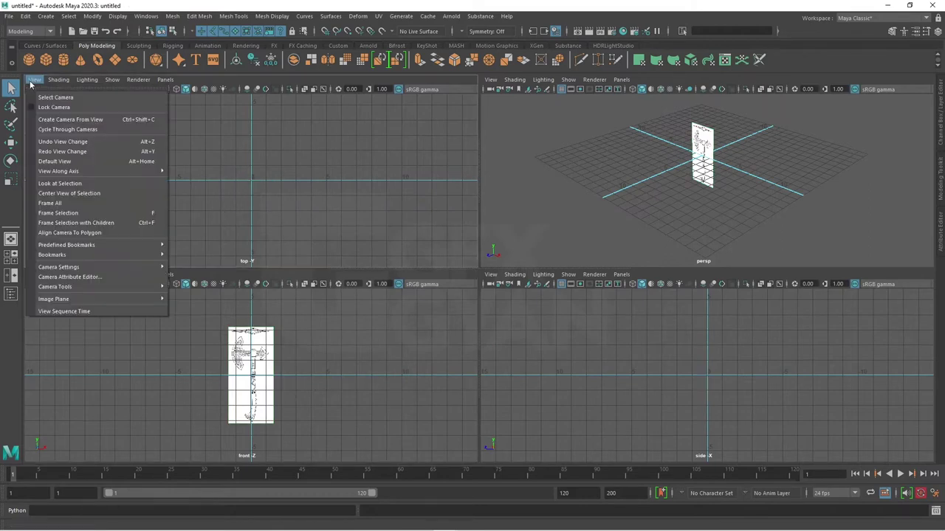
click(217, 307)
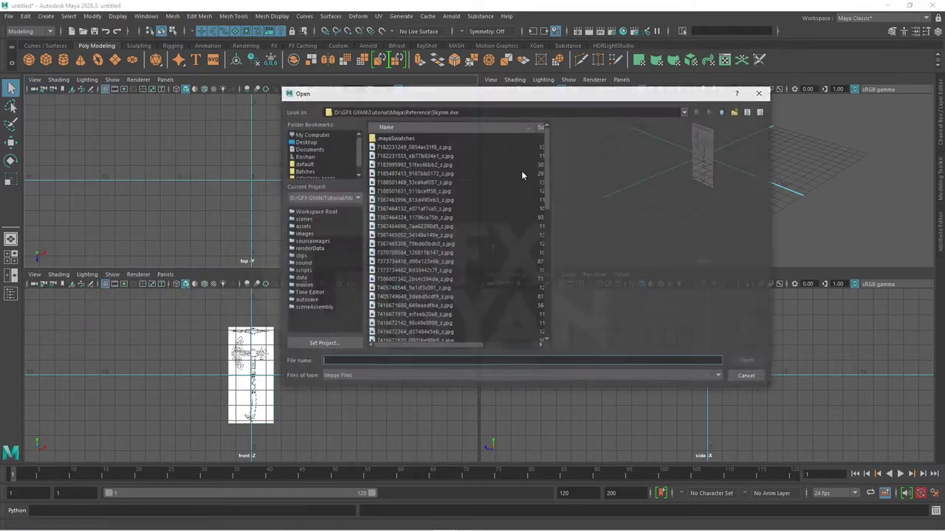
scroll(511, 243, down, 5)
click(399, 333)
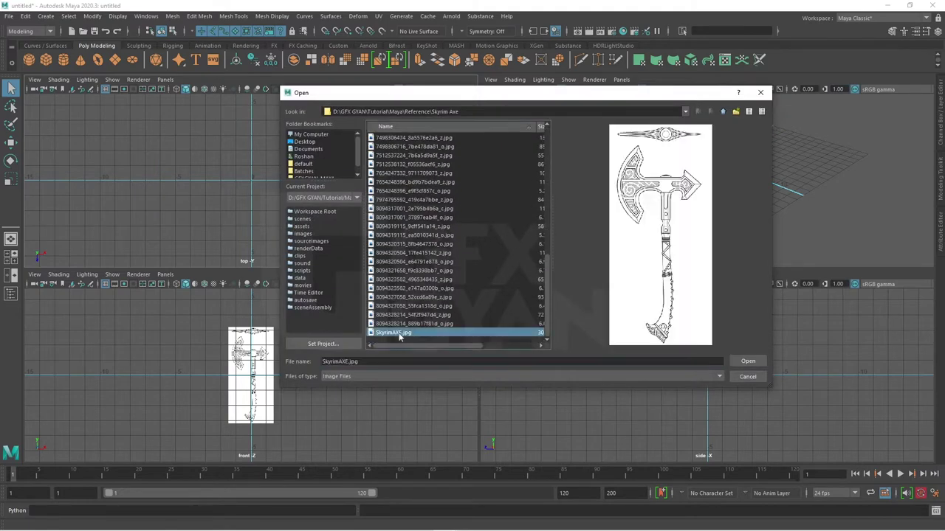
click(748, 361)
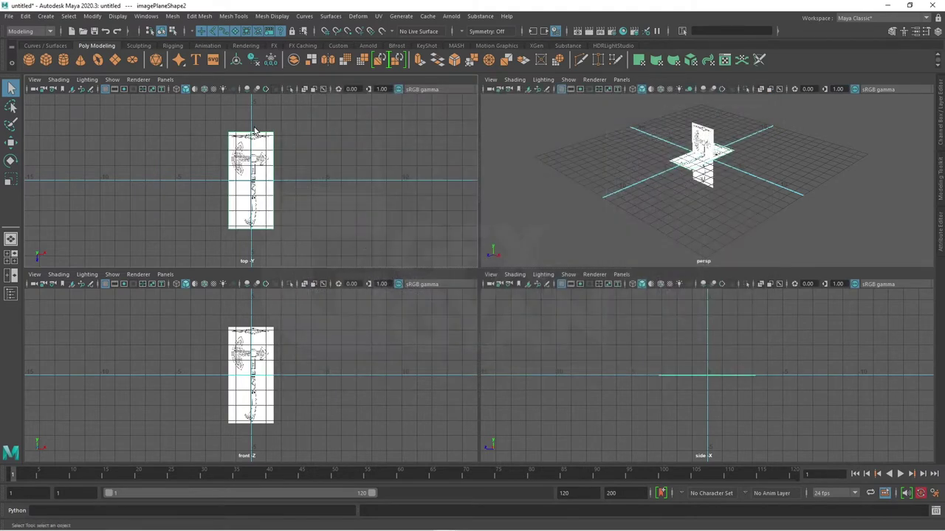
click(690, 174)
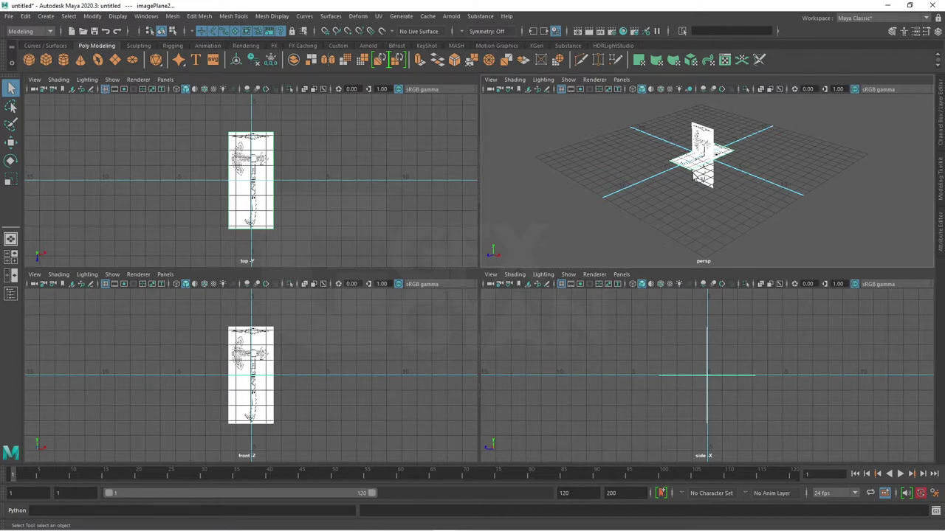
Step: Scale the reference planes up about 3.7 times and lift the front plane above the grid
click(12, 182)
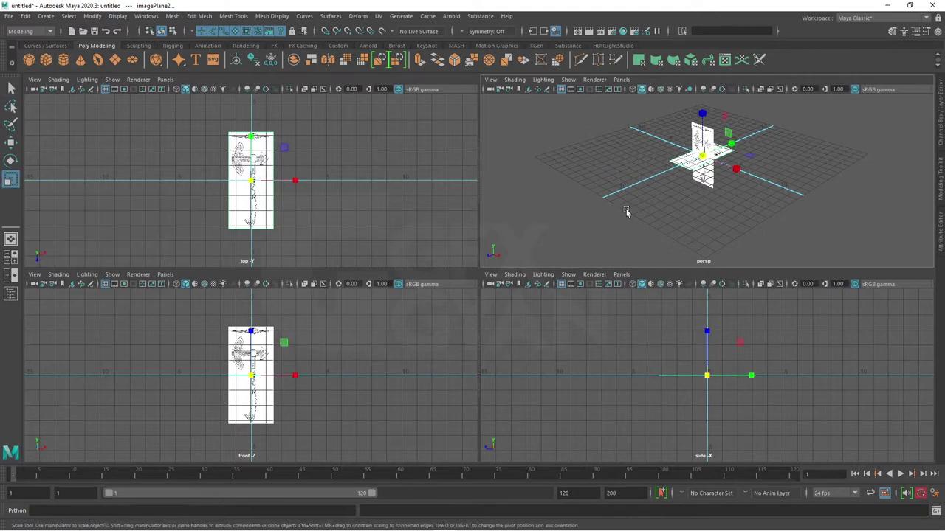
drag(702, 155, 792, 166)
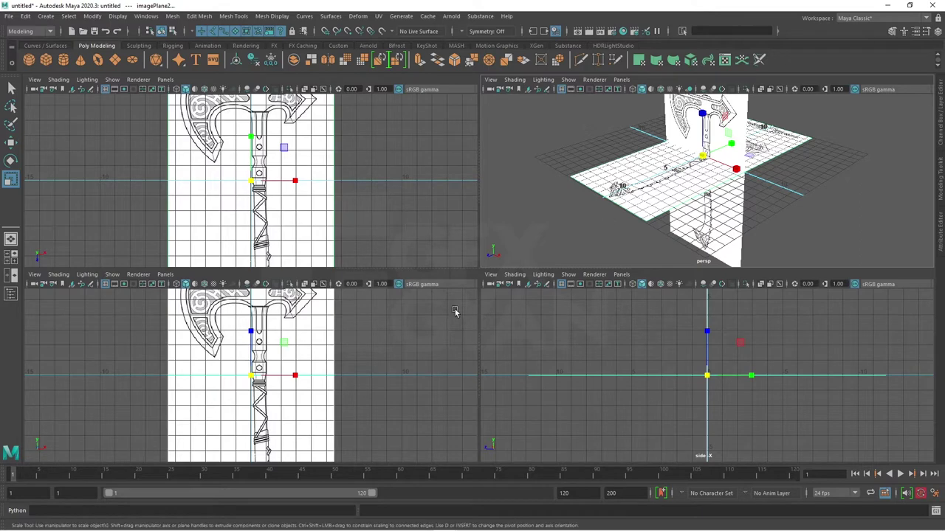
click(332, 337)
key(f)
key(w)
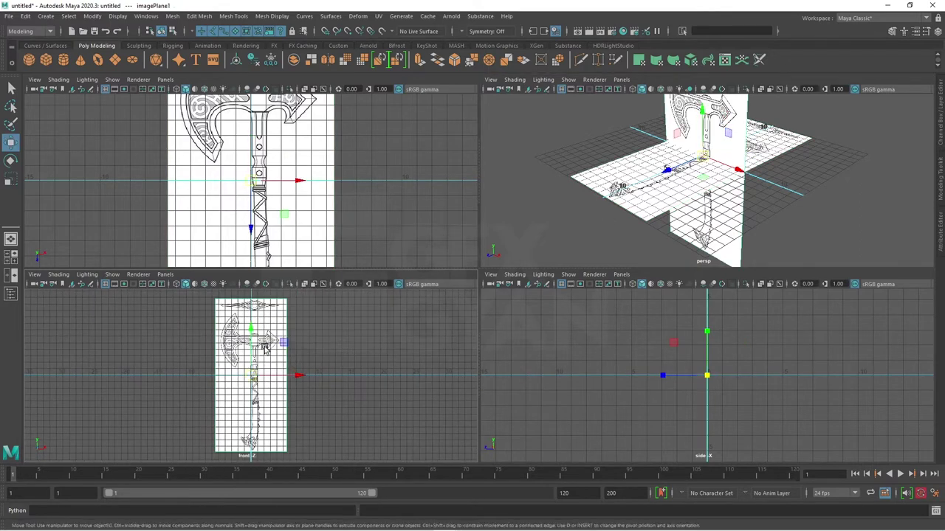
drag(251, 333, 264, 255)
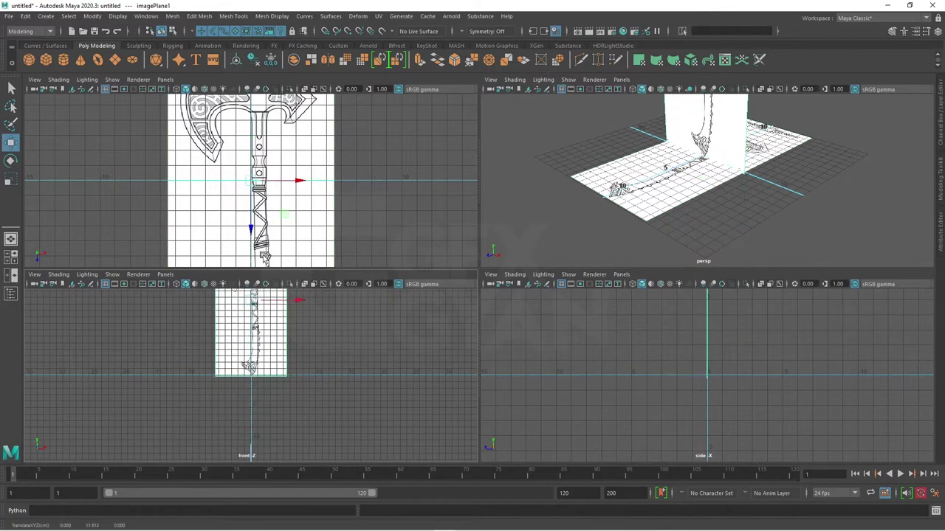
scroll(383, 399, up, 3)
scroll(384, 398, up, 2)
scroll(244, 413, down, 2)
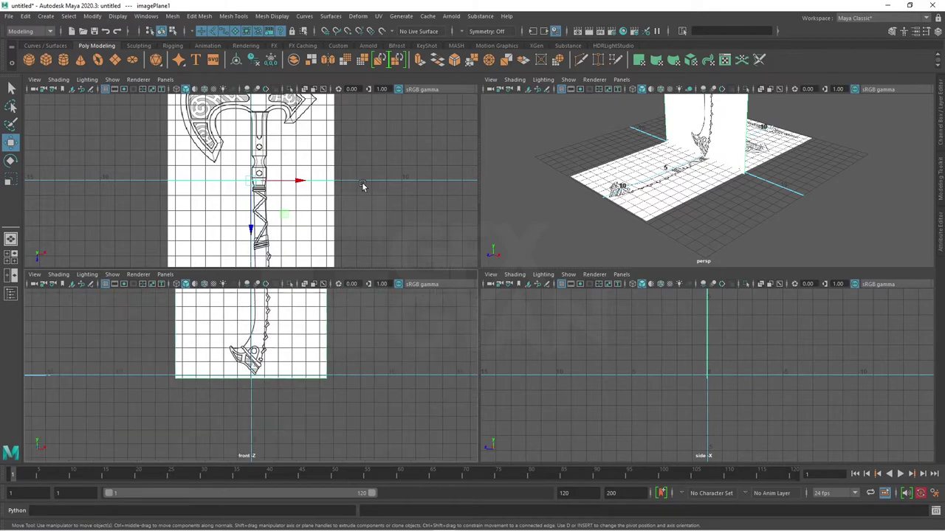
Step: In a maximized top view, slide the top reference plane so the axe head meets the axis
key(space)
scroll(613, 263, down, 3)
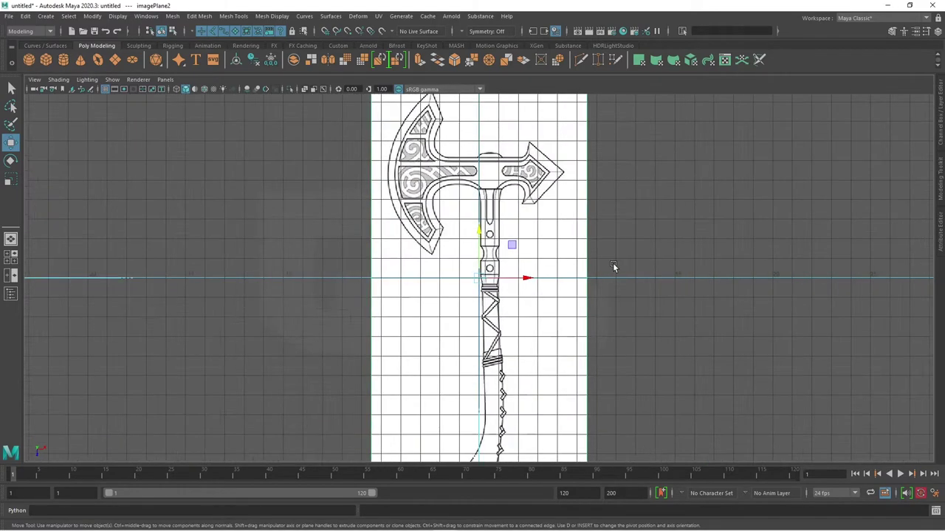
scroll(610, 295, down, 1)
click(476, 242)
drag(476, 242, 476, 362)
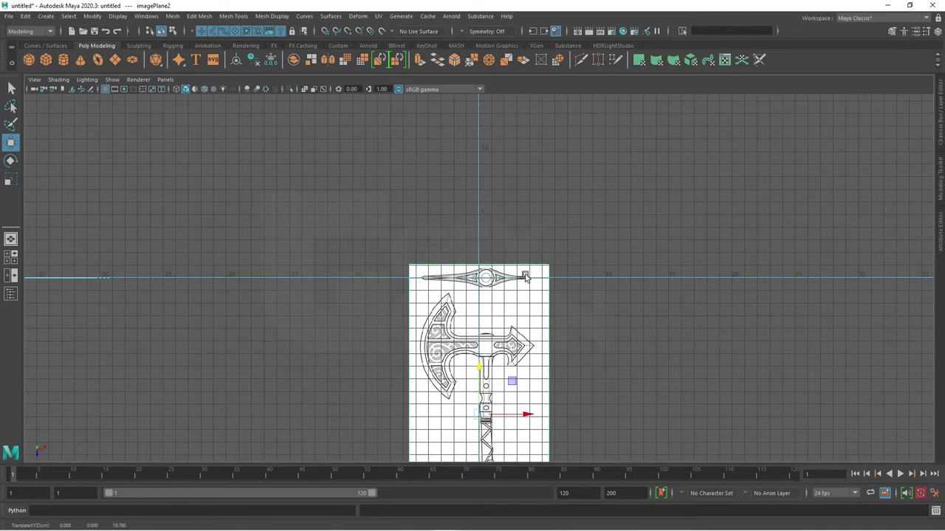
scroll(483, 306, up, 3)
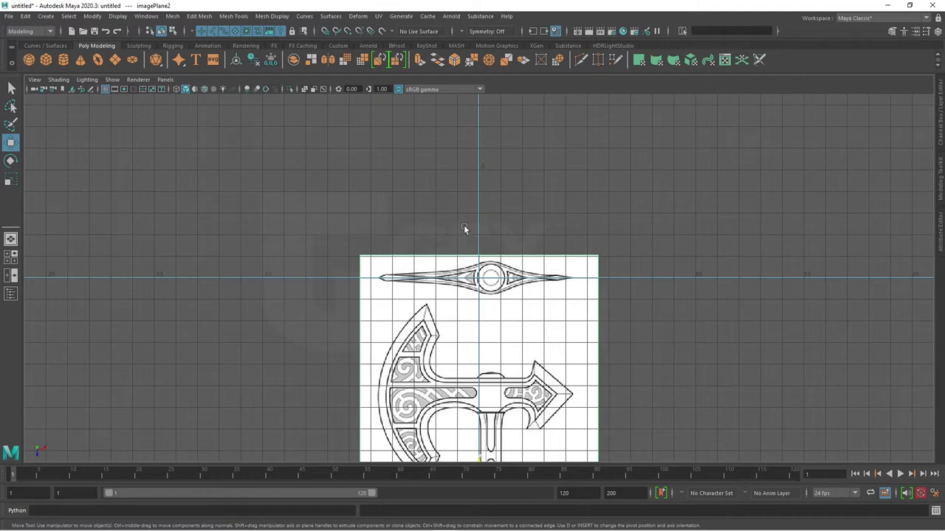
key(space)
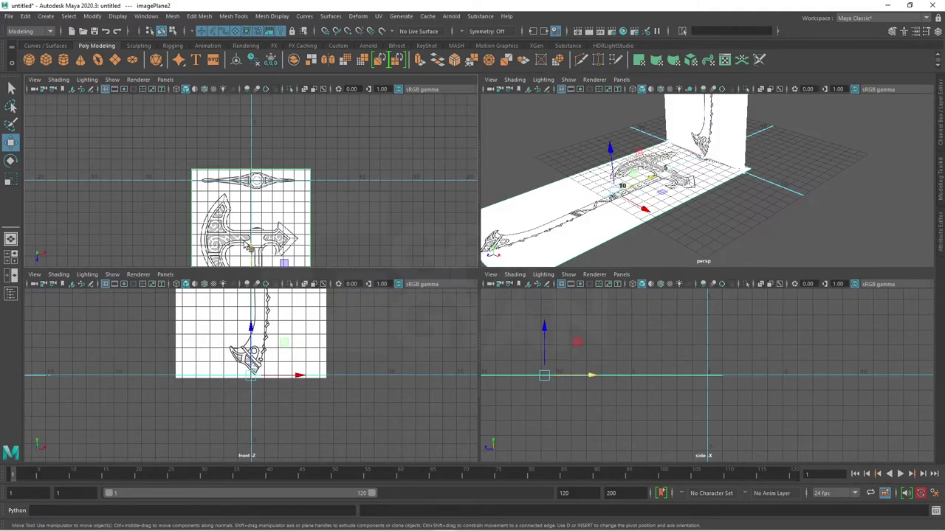
Step: Select the front reference plane and bring up its attributes
scroll(690, 220, down, 3)
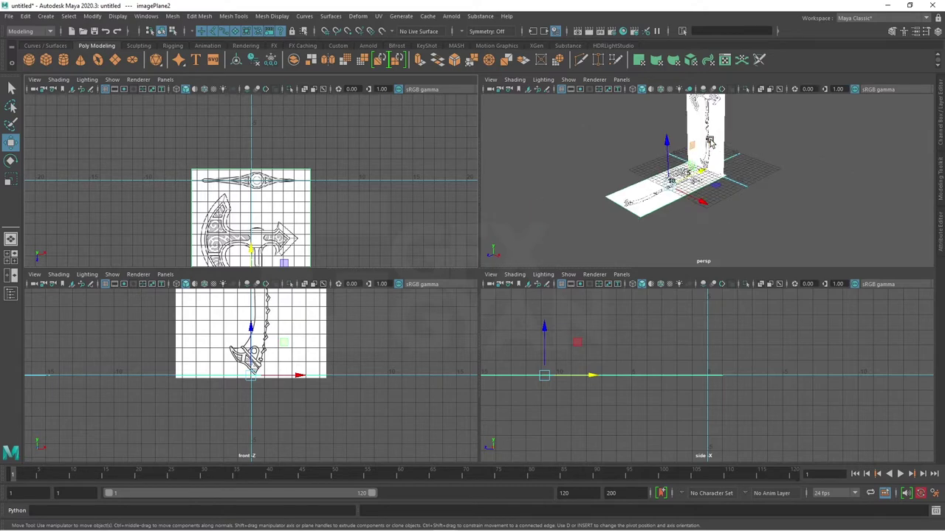
mouse_move(709, 141)
alt+mouse_down()
mouse_move(744, 216)
mouse_move(668, 188)
alt+mouse_up()
scroll(664, 183, down, 2)
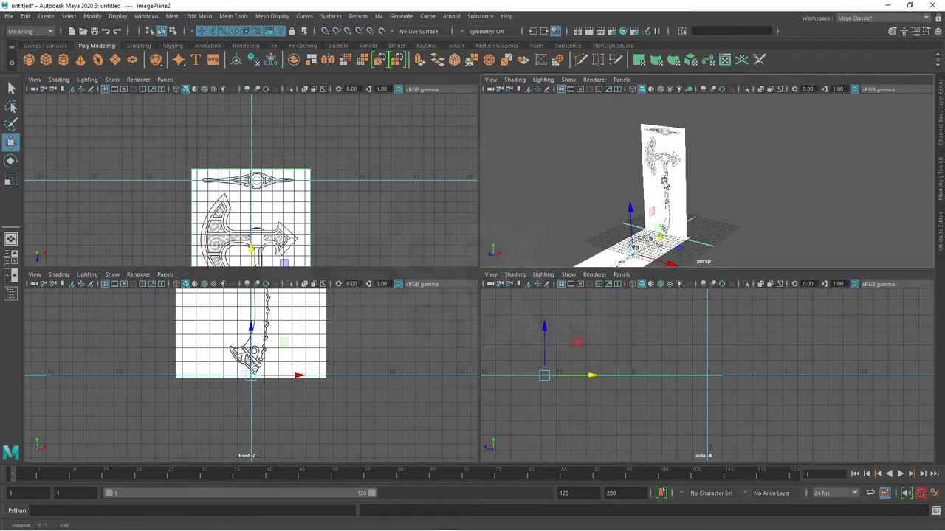
click(664, 183)
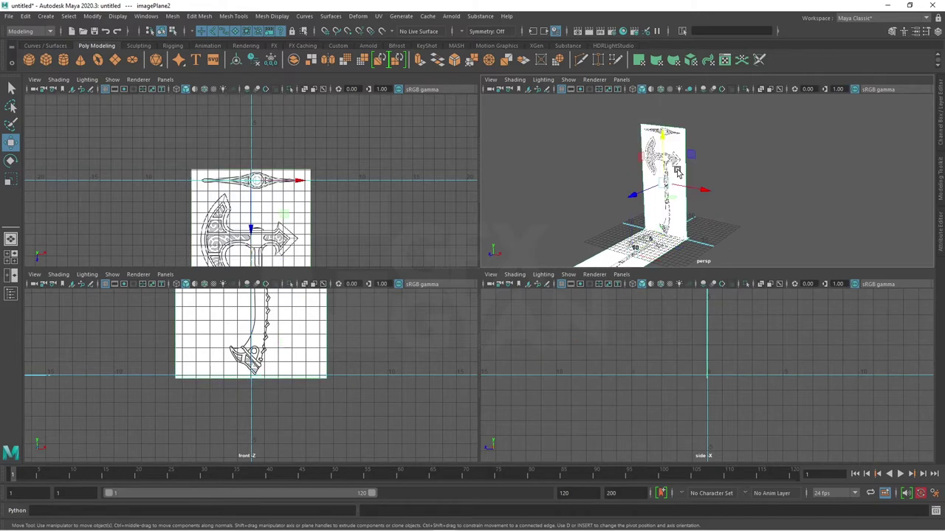
click(941, 233)
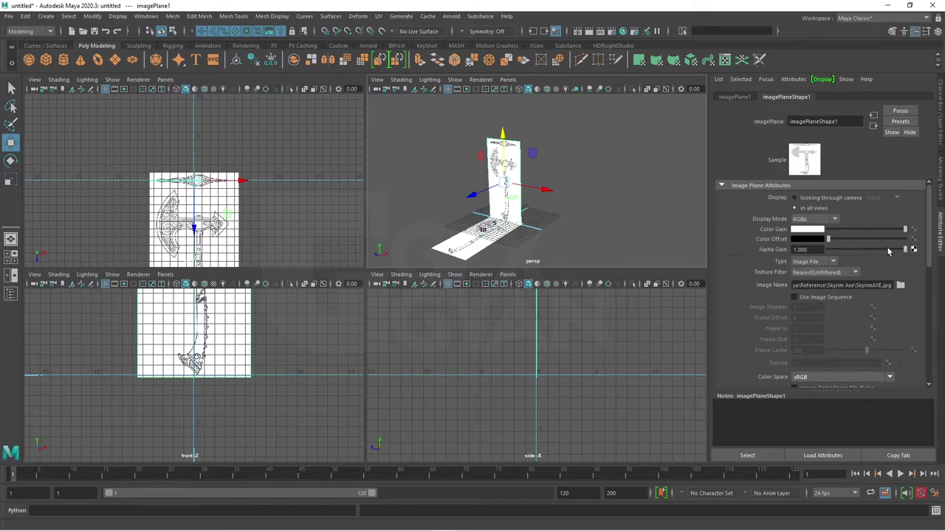
Step: Lower the front image plane's Alpha Gain to 0.1
drag(893, 251, 839, 251)
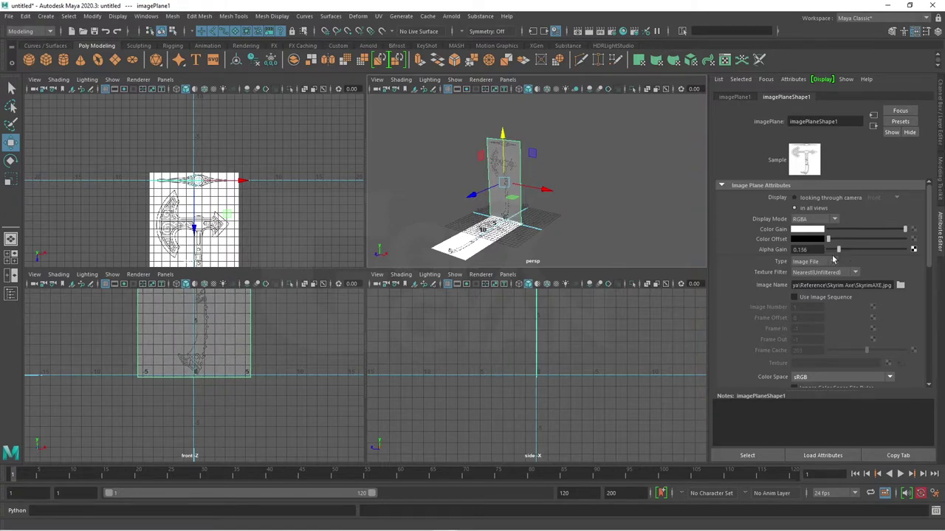
scroll(210, 347, up, 3)
scroll(211, 346, up, 3)
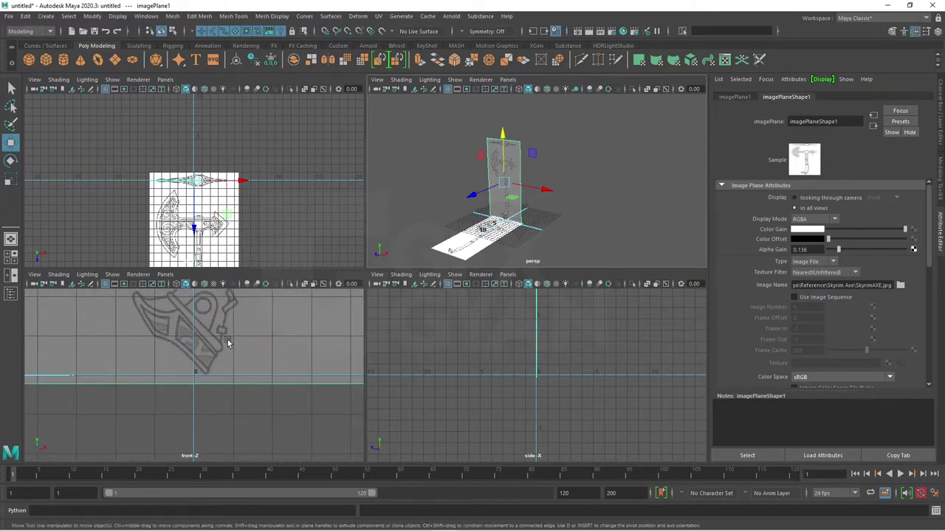
click(803, 249)
text(0.)
key(Return)
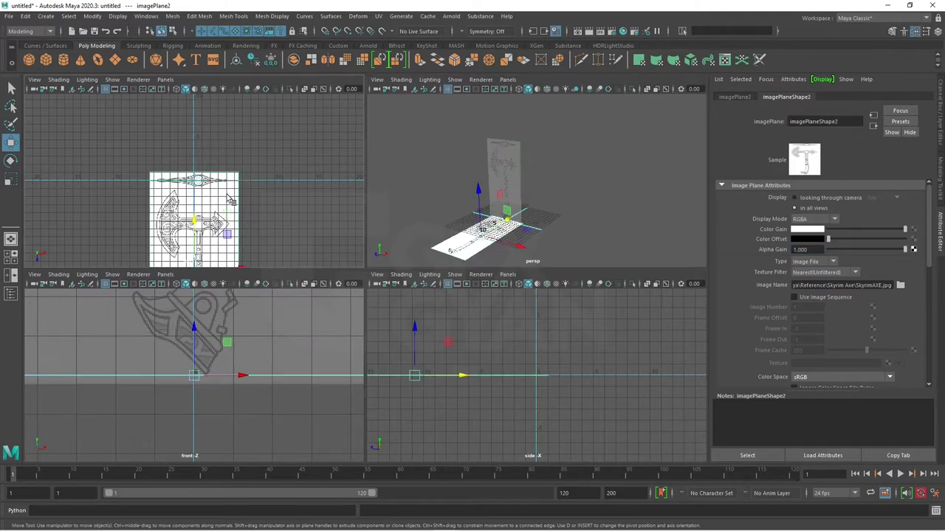
Step: Lower the top image plane's Alpha Gain to 0.1 as well
click(704, 249)
click(801, 249)
text(0.1)
key(Return)
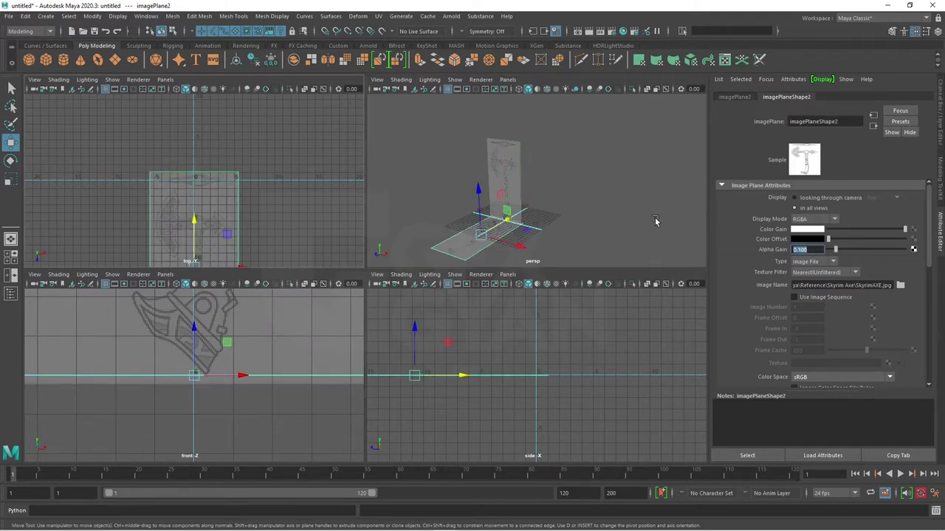
click(605, 217)
Step: Set both the front and top image planes to display only when looking through their camera
mouse_move(508, 204)
alt+mouse_down()
mouse_move(544, 194)
mouse_move(512, 211)
alt+mouse_up()
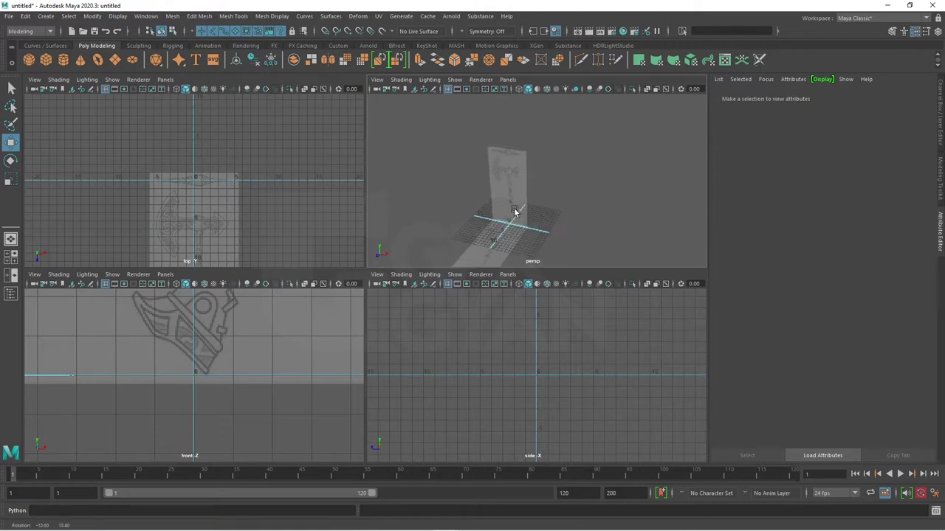
click(498, 171)
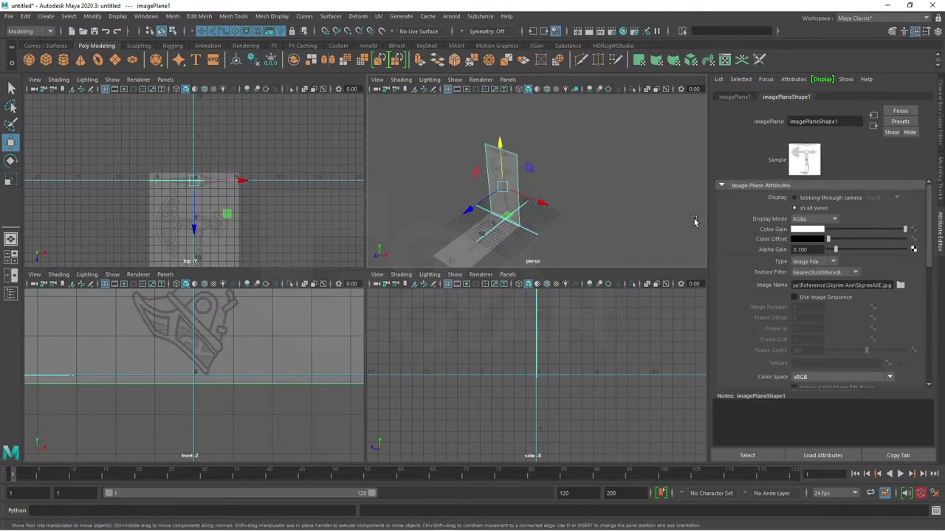
click(802, 198)
click(473, 244)
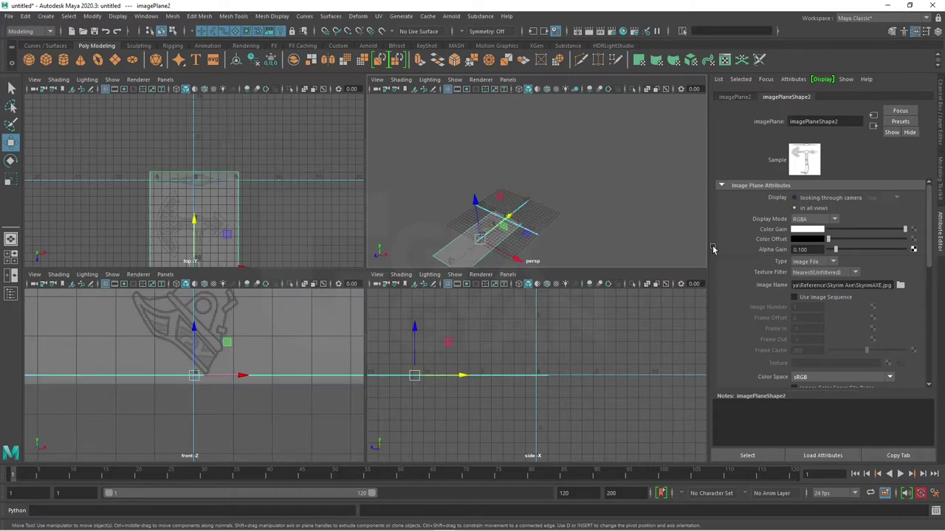
click(795, 198)
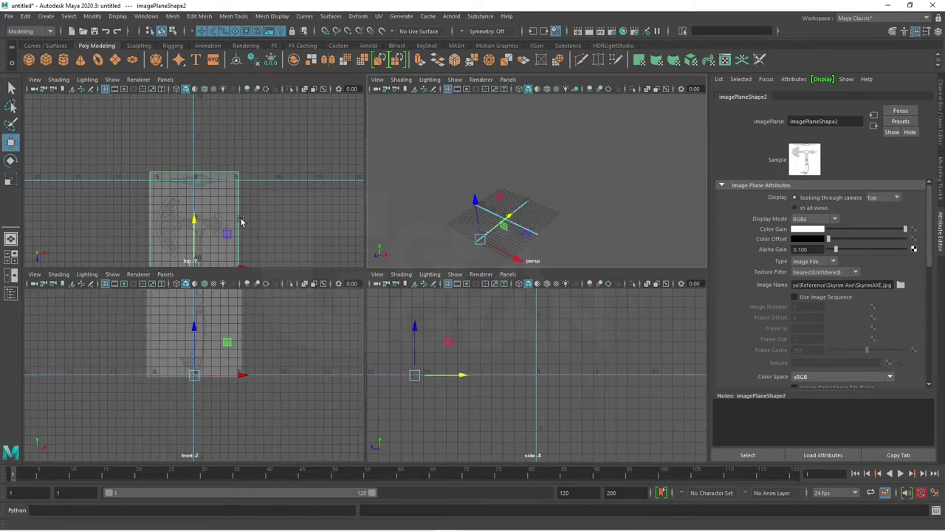
Step: Select both reference image planes and show the Channel Box / Layer Editor
mouse_move(569, 221)
alt+mouse_down()
mouse_move(602, 178)
mouse_move(539, 226)
alt+mouse_up()
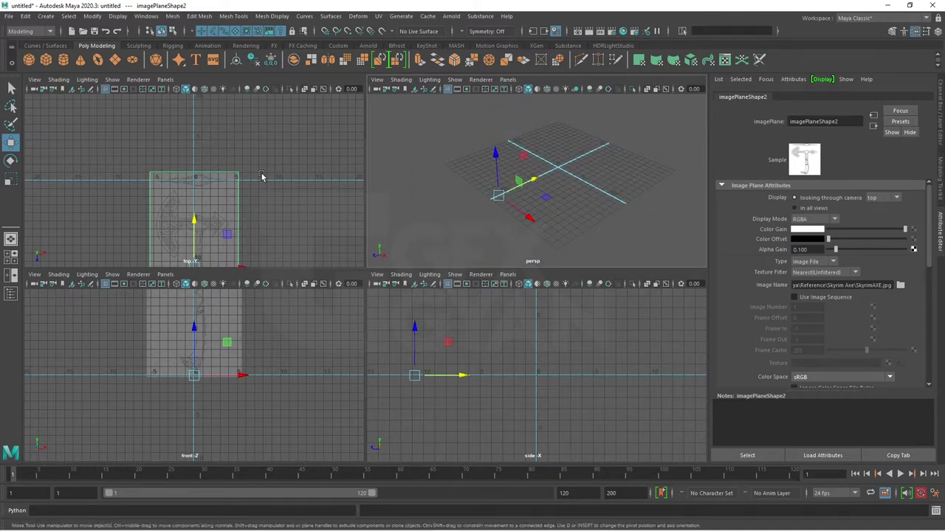
scroll(261, 184, down, 1)
scroll(257, 174, down, 1)
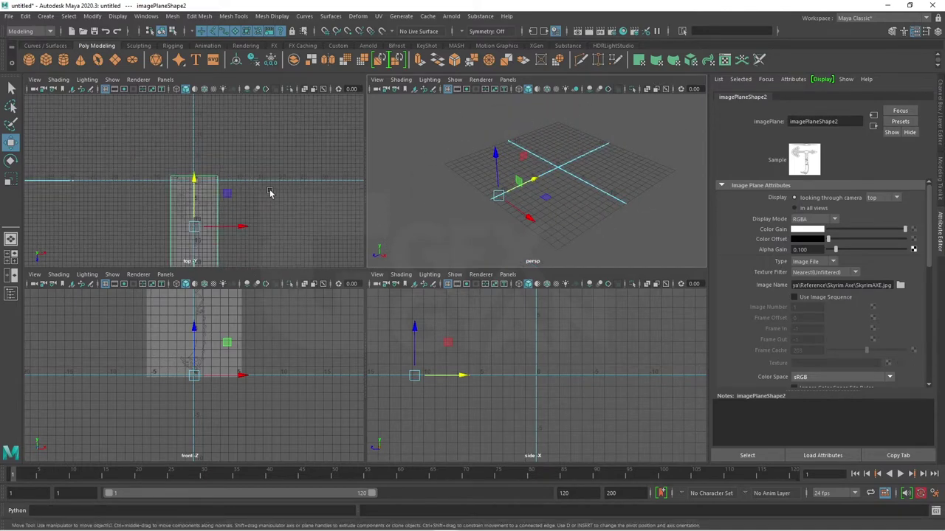
click(268, 371)
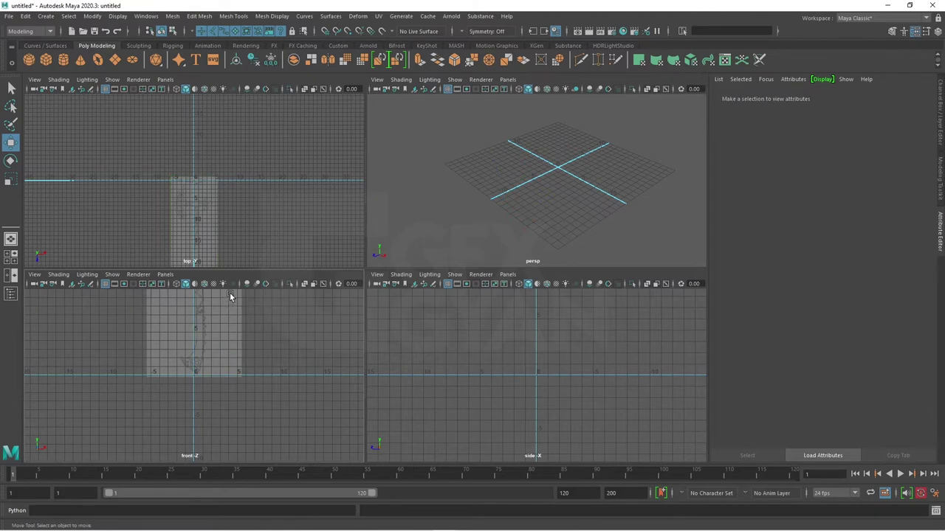
click(223, 325)
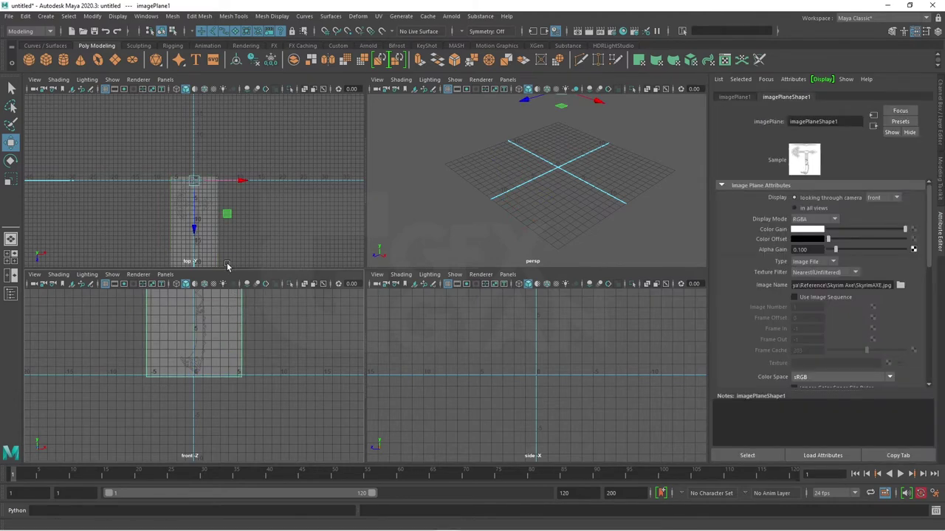
key(ctrl+d)
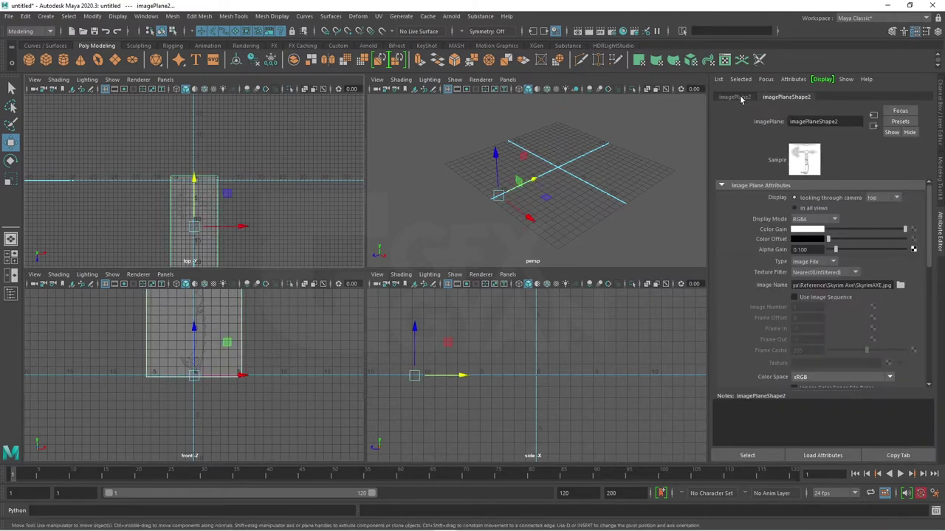
click(940, 109)
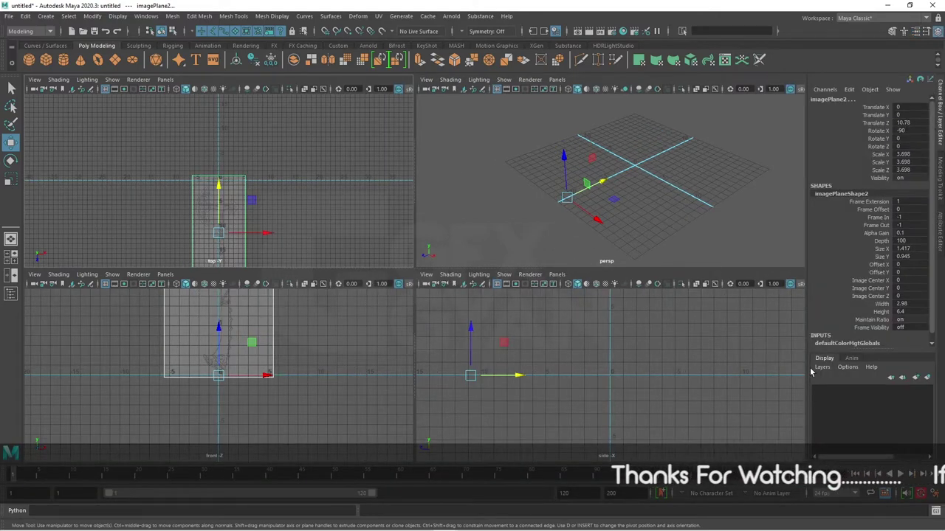
Step: Assign both image planes to new layer layer1, set its display type to Reference, then deselect
click(929, 378)
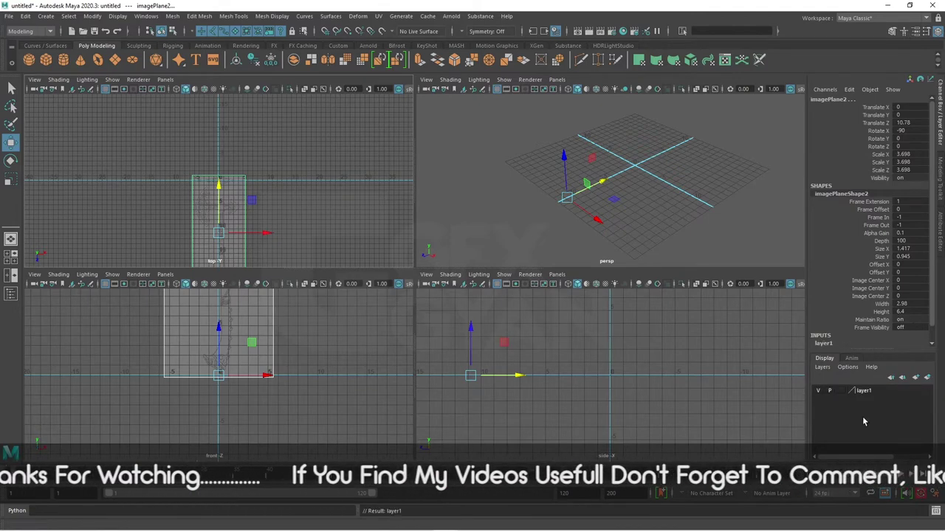
click(818, 391)
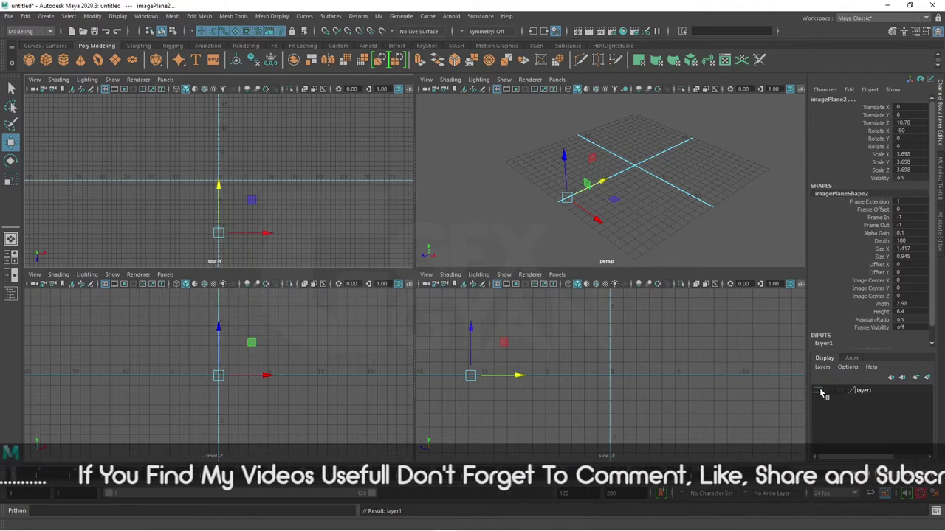
click(817, 391)
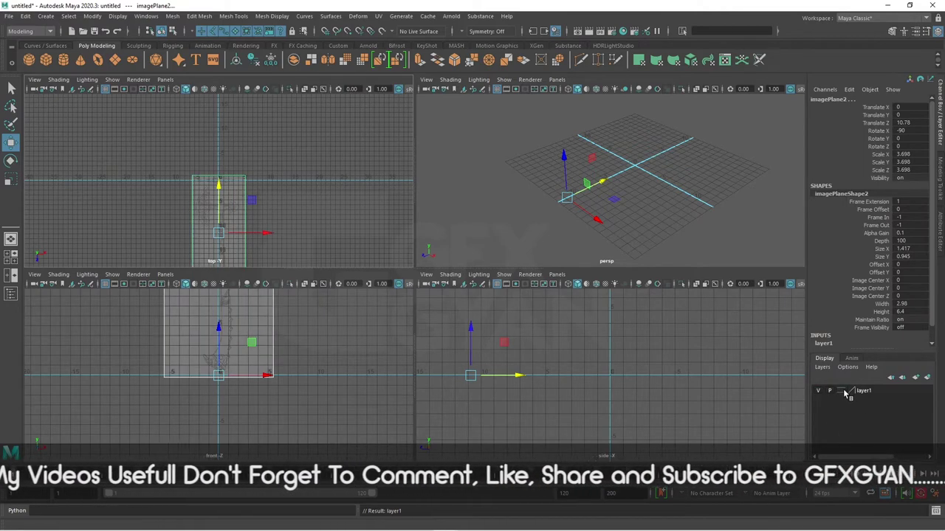
click(842, 392)
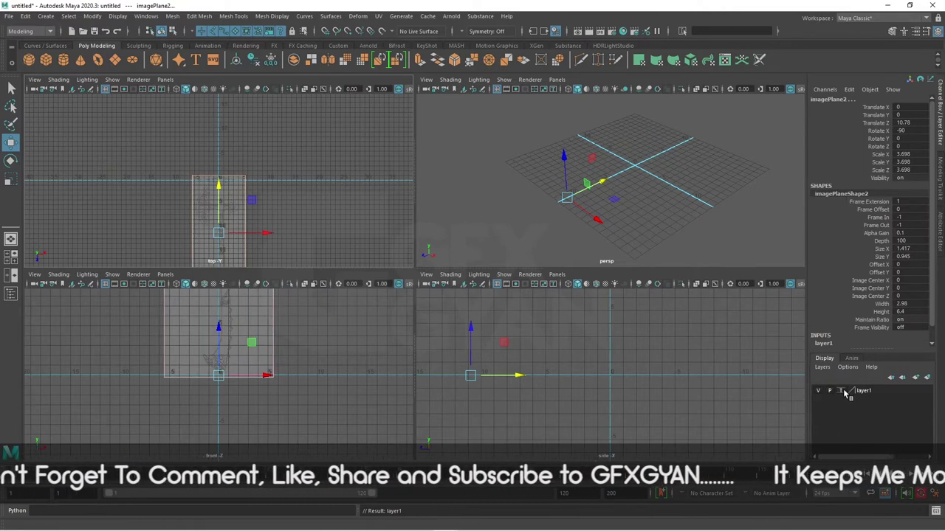
click(842, 391)
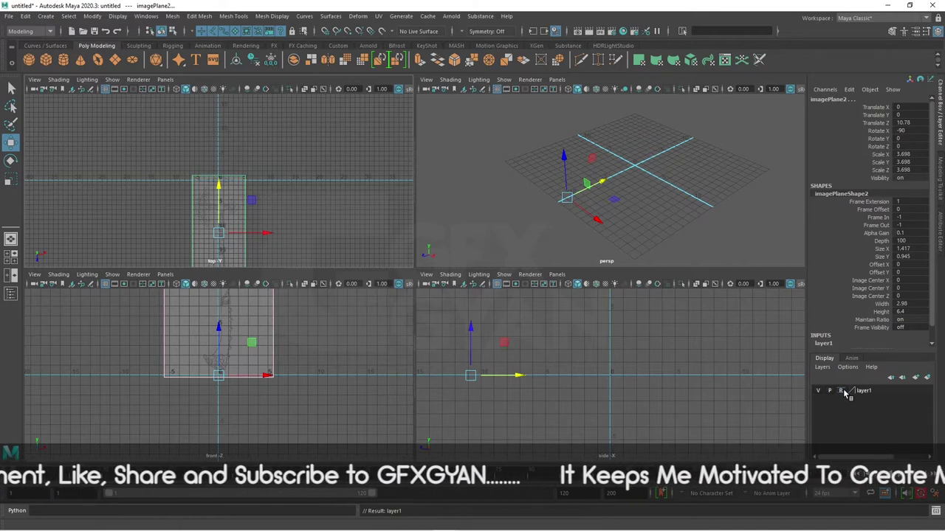
click(842, 391)
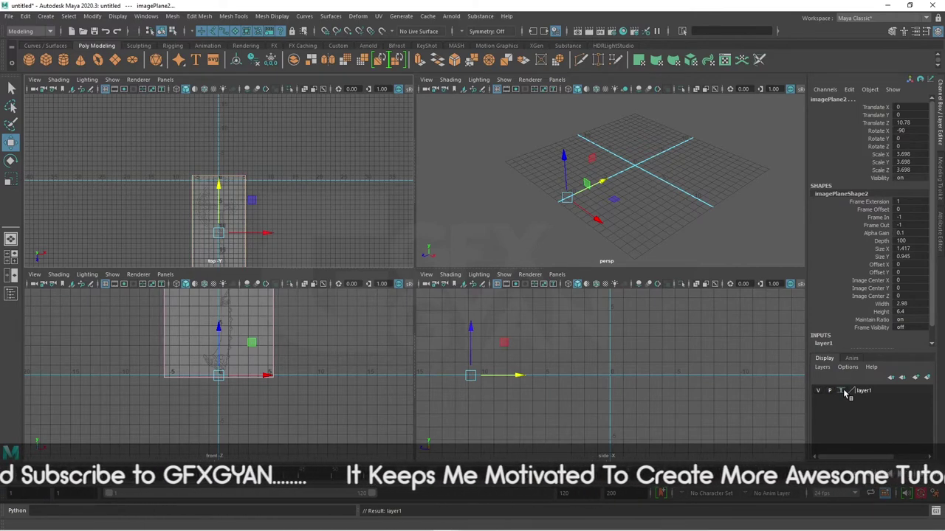
click(842, 392)
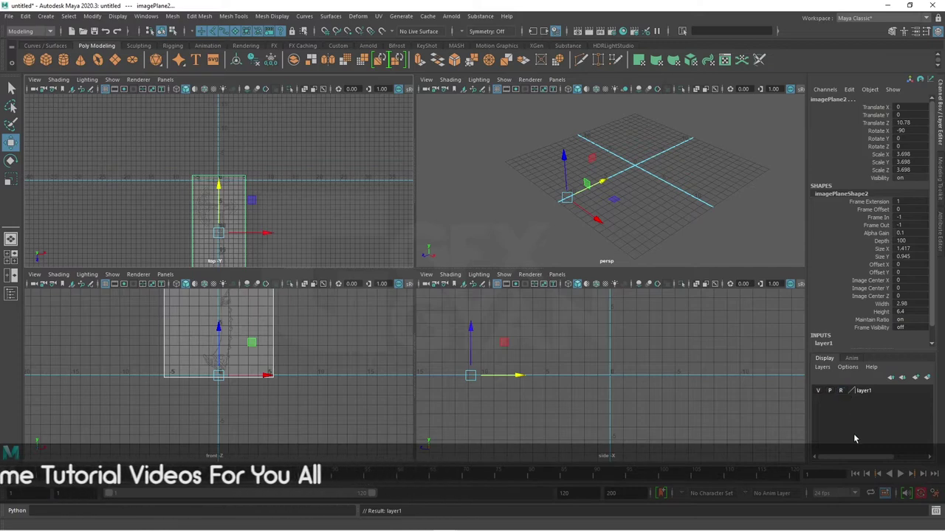
click(310, 347)
drag(341, 168, 89, 416)
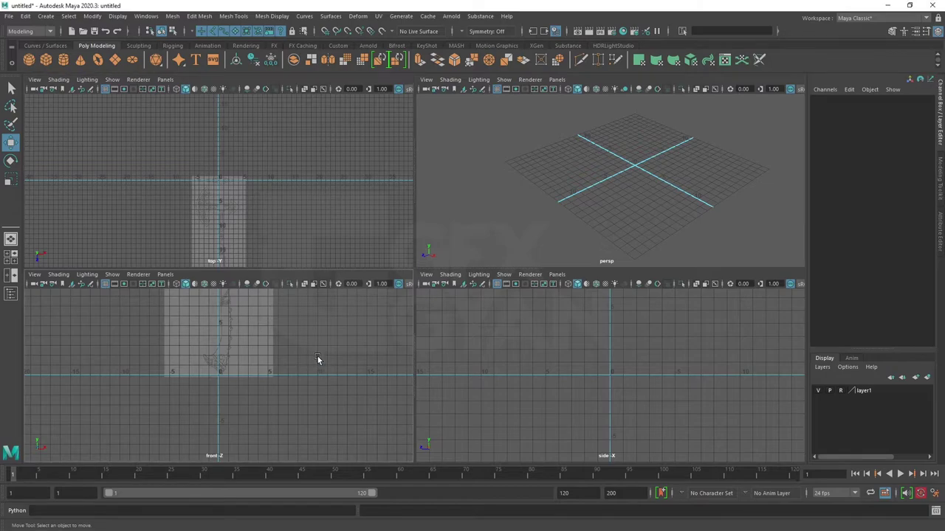
Step: Maximize a single top view and pan and zoom over the axe drawing from handle to head
key(space)
scroll(387, 316, up, 3)
alt+middle_drag(407, 281, 445, 276)
scroll(445, 276, up, 1)
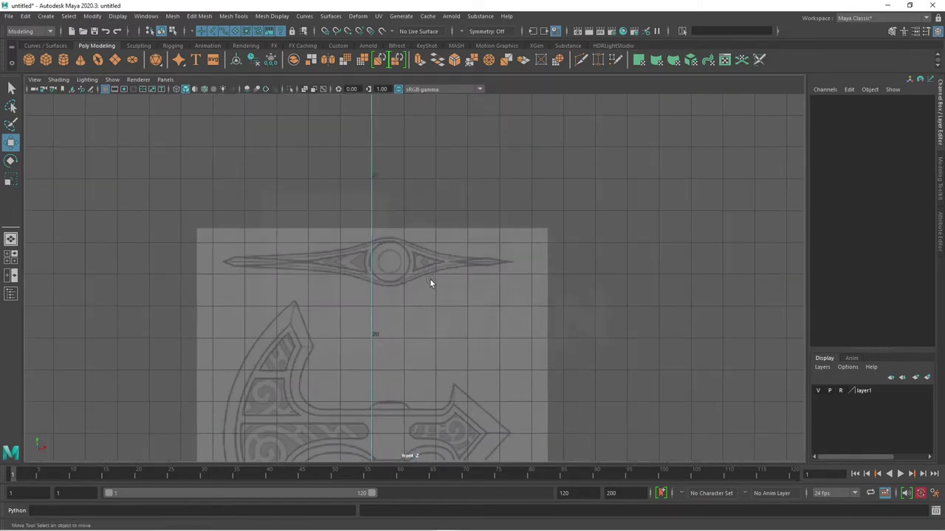
drag(310, 177, 369, 197)
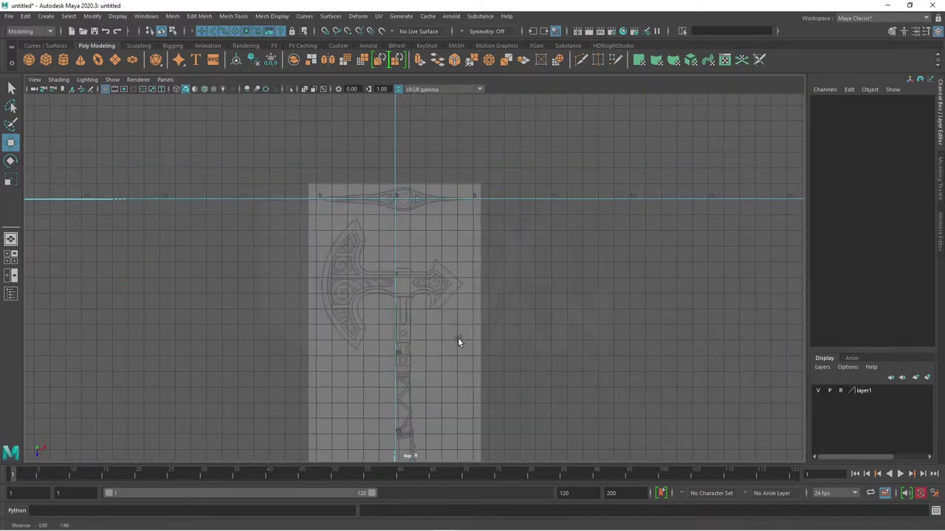
scroll(454, 335, up, 2)
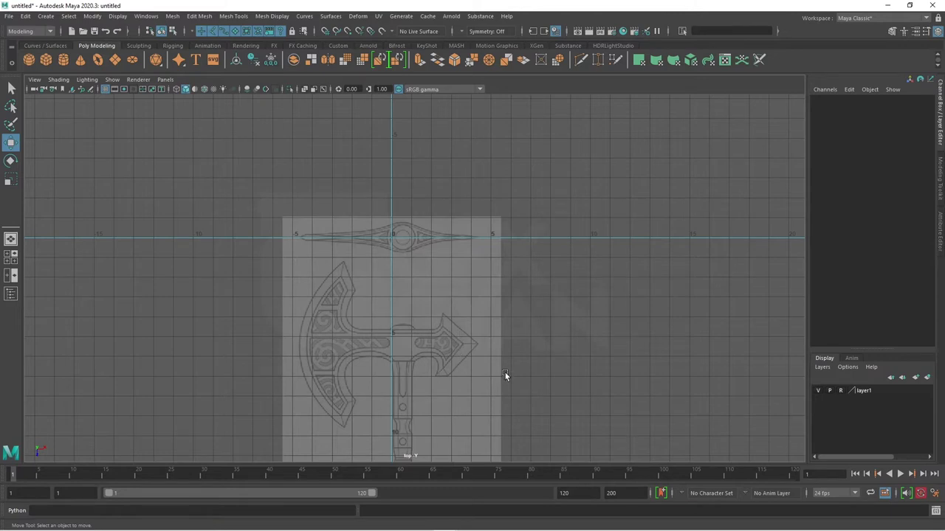
alt+middle_drag(474, 395, 466, 286)
scroll(444, 276, up, 2)
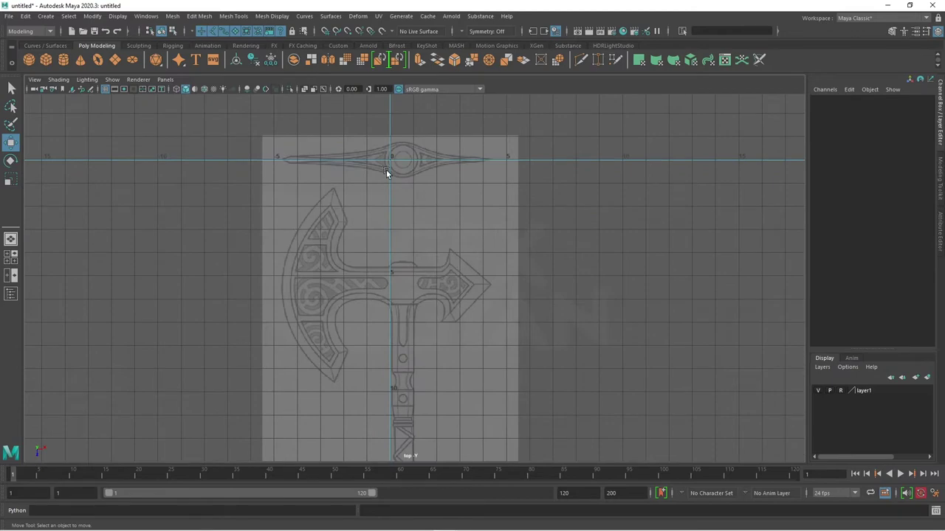
scroll(392, 162, down, 2)
alt+middle_drag(441, 380, 407, 148)
scroll(454, 348, up, 2)
scroll(454, 348, down, 2)
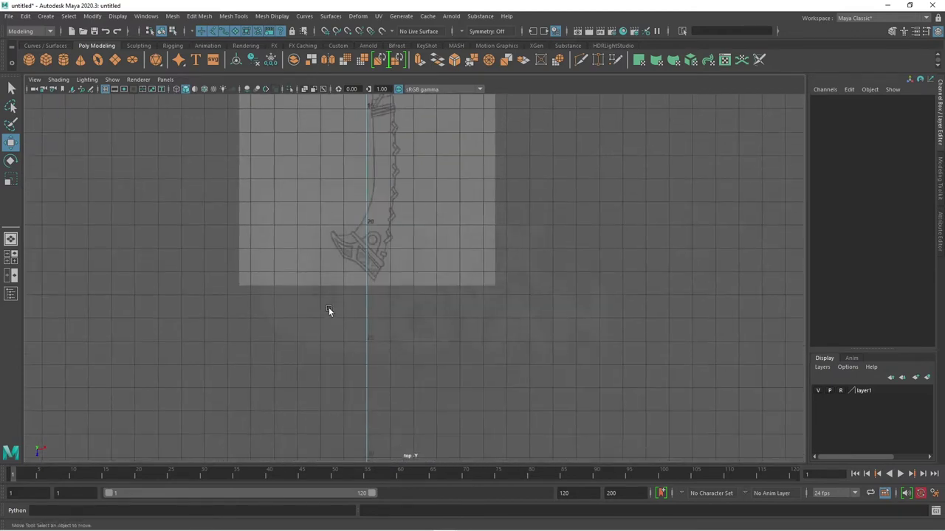
alt+middle_drag(328, 307, 487, 384)
scroll(491, 378, up, 2)
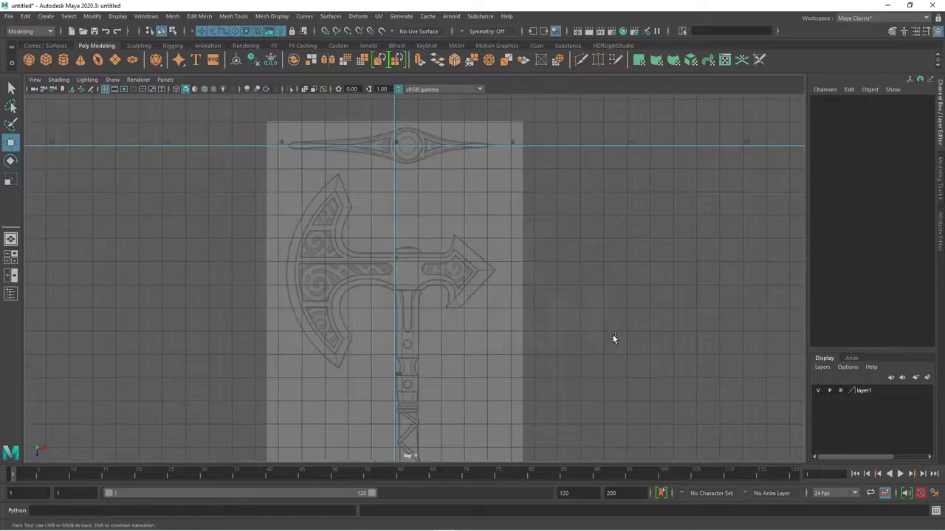
Step: Zoom in on the view of the axe reference imagery
scroll(568, 310, up, 2)
scroll(442, 315, up, 3)
Step: Orbit and zoom around the reference planes, closing in on the axe guard
alt+middle_drag(364, 309, 392, 291)
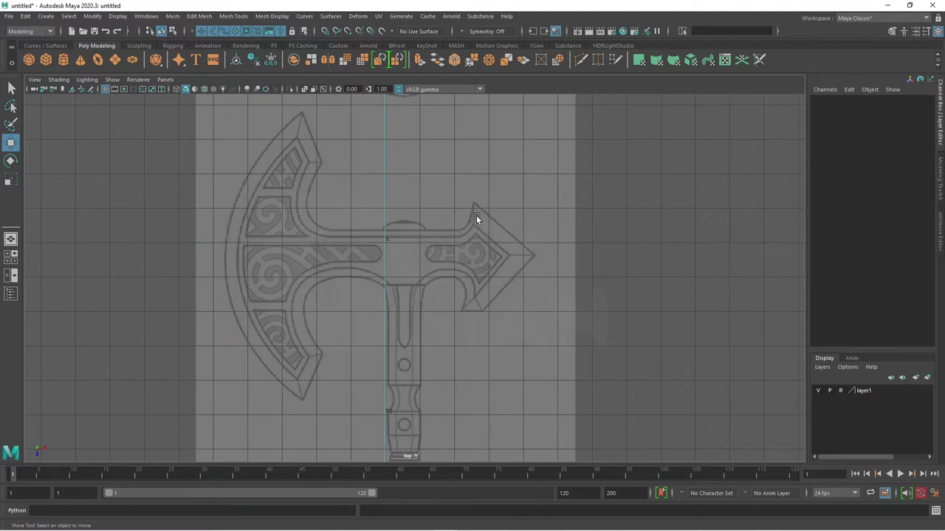
scroll(543, 356, down, 2)
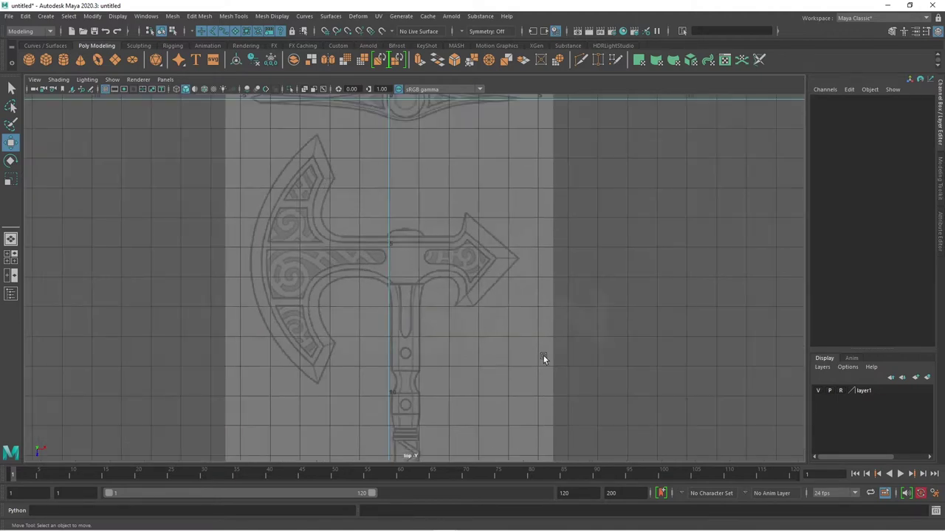
scroll(564, 383, down, 2)
scroll(597, 333, down, 1)
mouse_move(577, 138)
alt+mouse_down()
mouse_move(509, 188)
mouse_move(332, 144)
mouse_move(397, 259)
mouse_move(368, 360)
alt+mouse_up()
mouse_move(369, 212)
alt+right_down()
mouse_move(364, 268)
mouse_move(411, 355)
mouse_move(394, 407)
mouse_move(369, 301)
alt+right_up()
alt+middle_drag(369, 300, 324, 177)
alt+right_drag(324, 177, 288, 322)
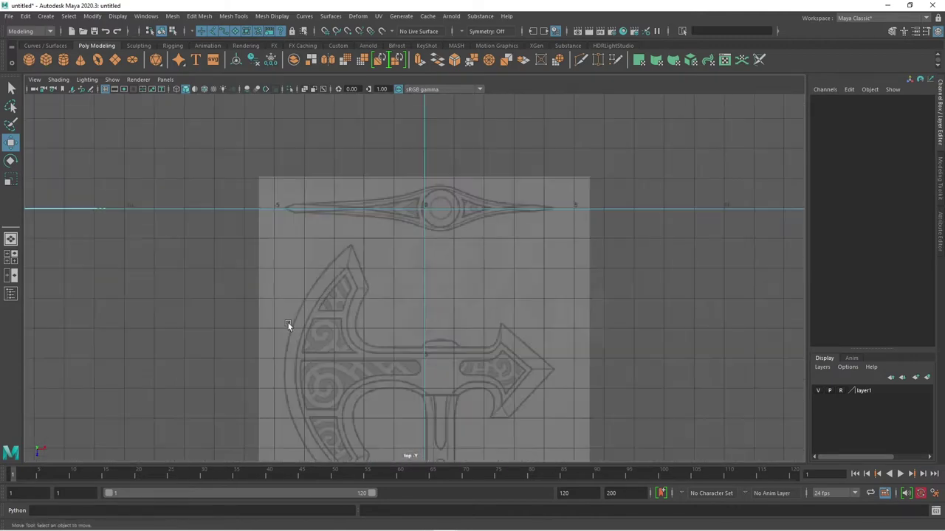
alt+middle_drag(461, 340, 413, 248)
alt+right_drag(413, 248, 358, 270)
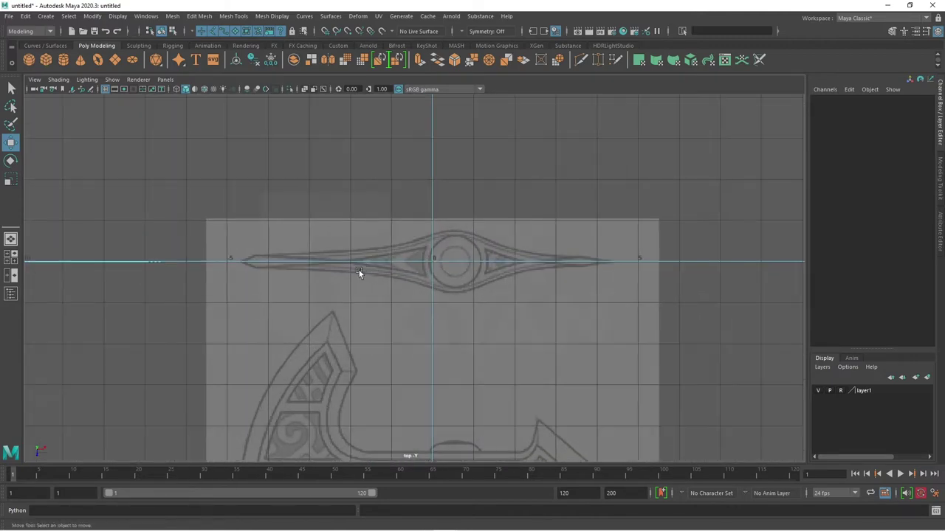
Step: Frame the whole axe in the top view, then zoom a maximized front view onto the axe head
alt+right_drag(614, 265, 599, 331)
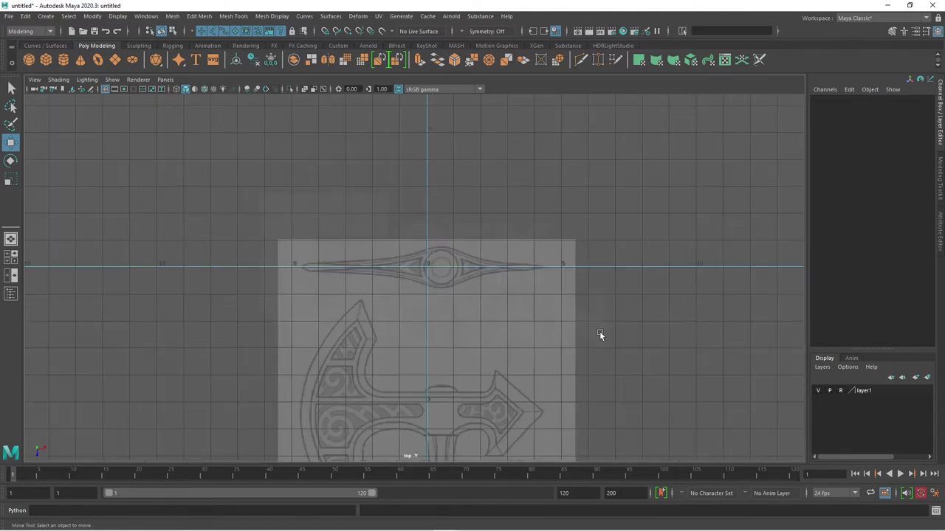
alt+middle_drag(599, 331, 491, 246)
alt+right_drag(492, 246, 471, 261)
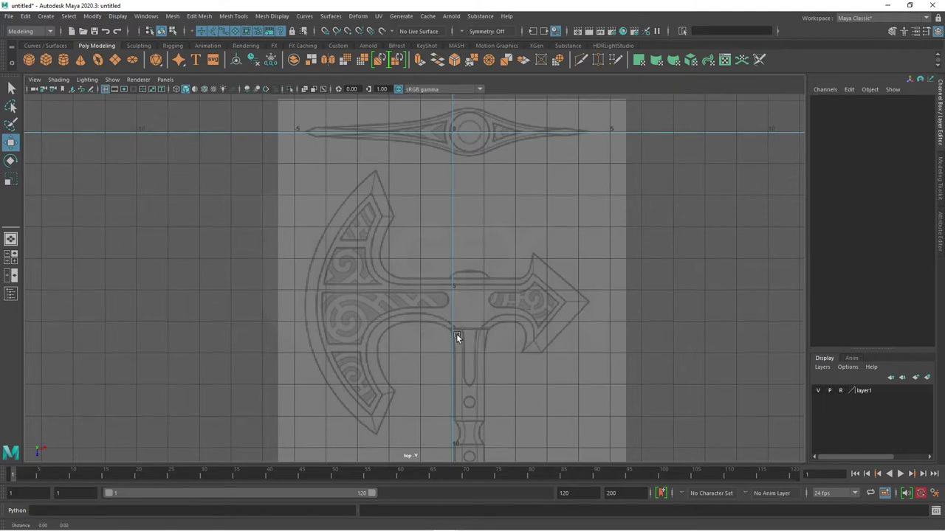
scroll(456, 333, up, 2)
scroll(435, 312, up, 1)
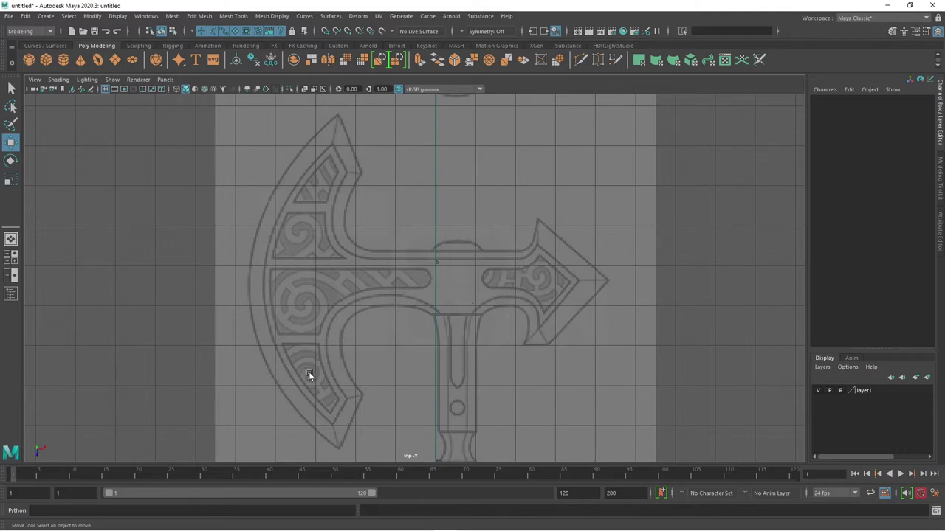
key(space)
key(space)
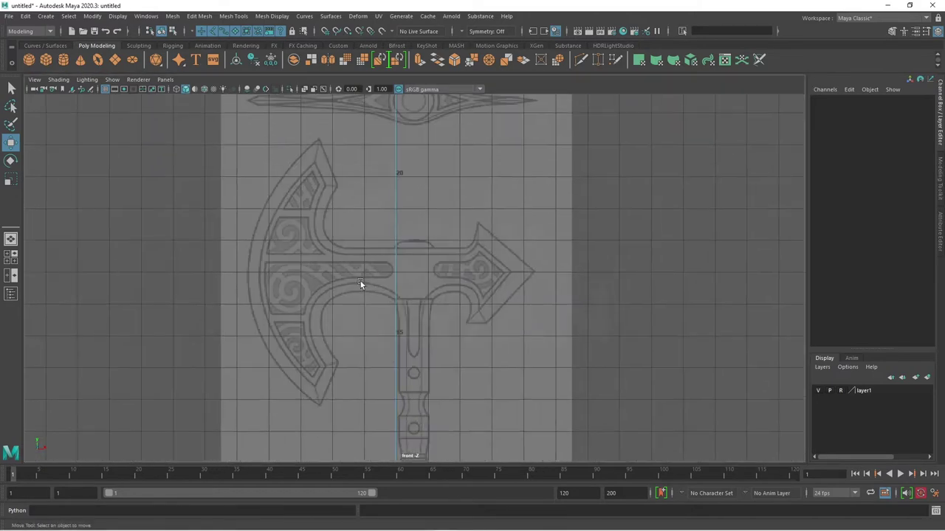
alt+right_drag(366, 312, 413, 332)
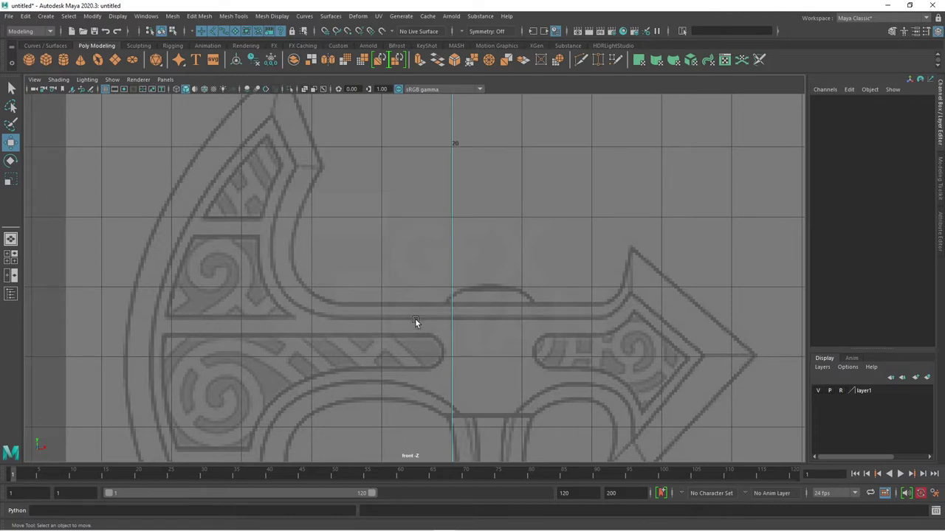
Step: Start the Create Polygon tool and place the first inner-edge vertices, removing two misplaced points
click(234, 15)
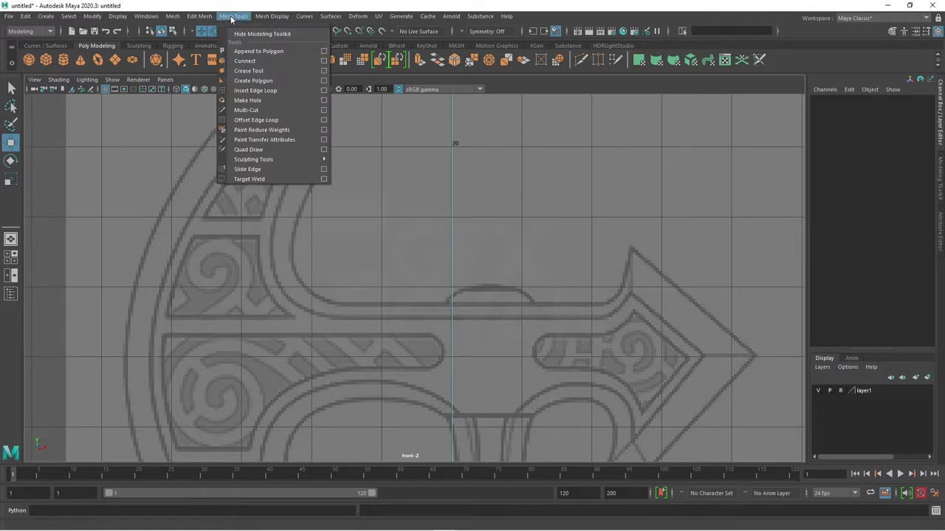
click(260, 81)
scroll(458, 177, up, 2)
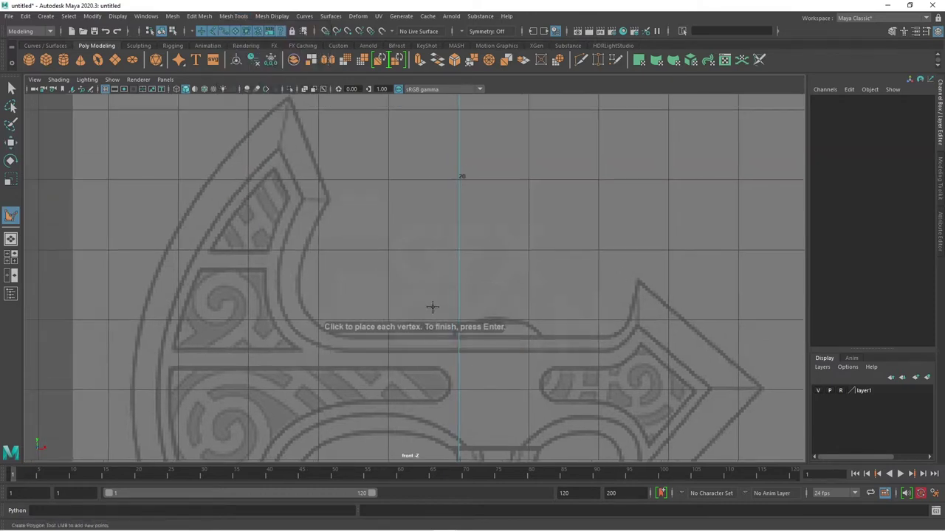
scroll(432, 254, up, 2)
scroll(439, 262, up, 1)
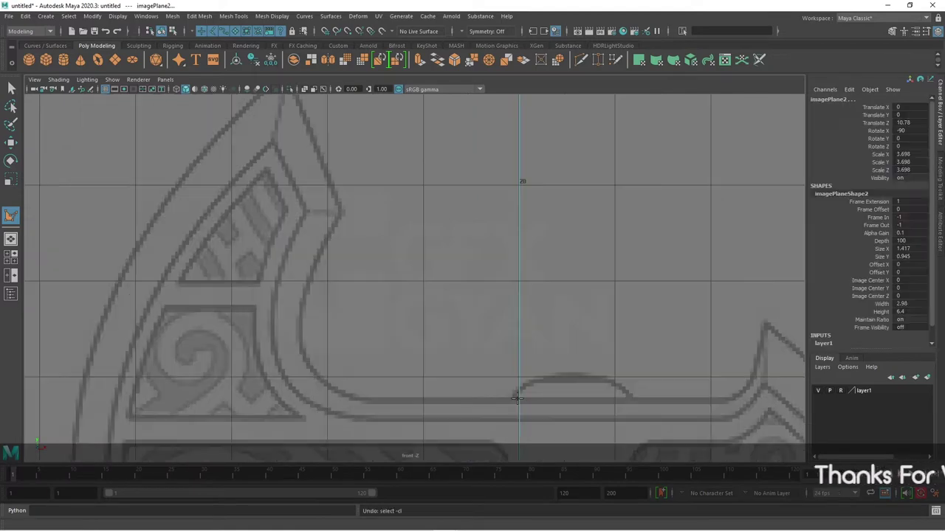
click(443, 399)
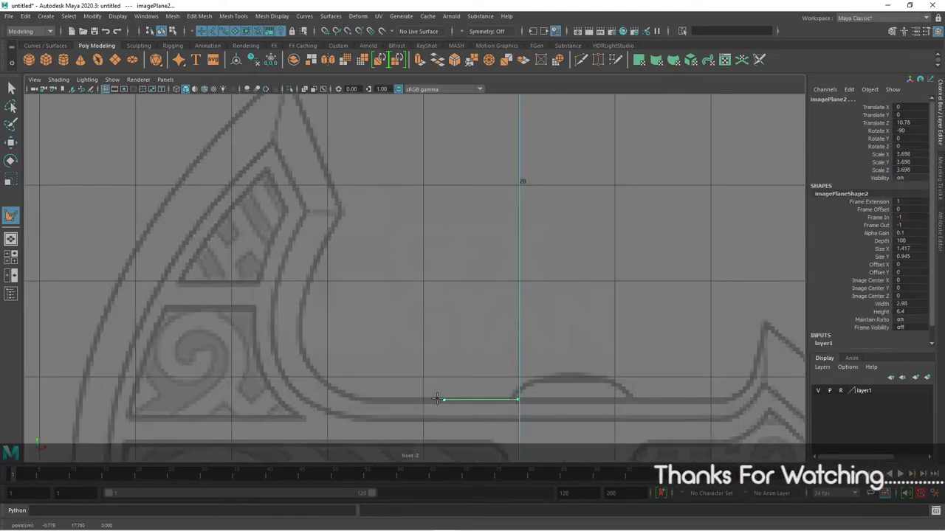
click(364, 399)
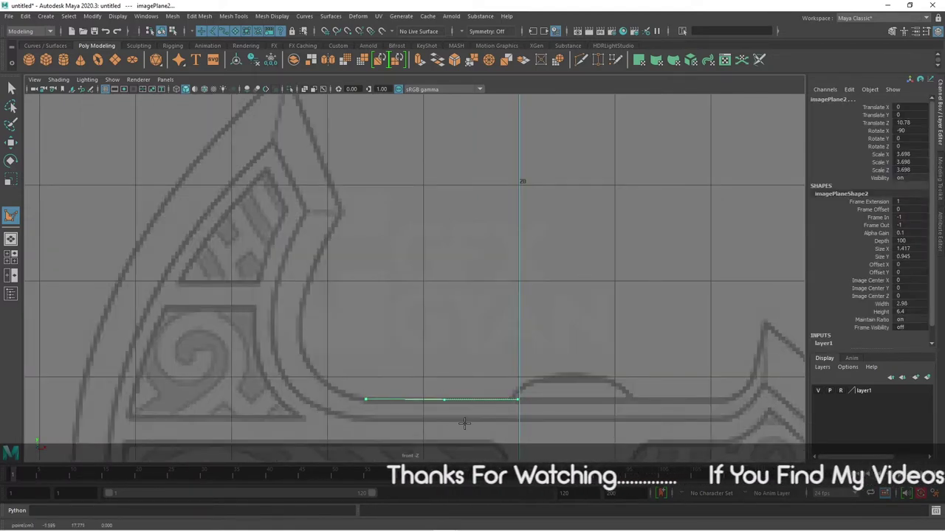
scroll(364, 397, up, 1)
alt+middle_drag(364, 397, 277, 321)
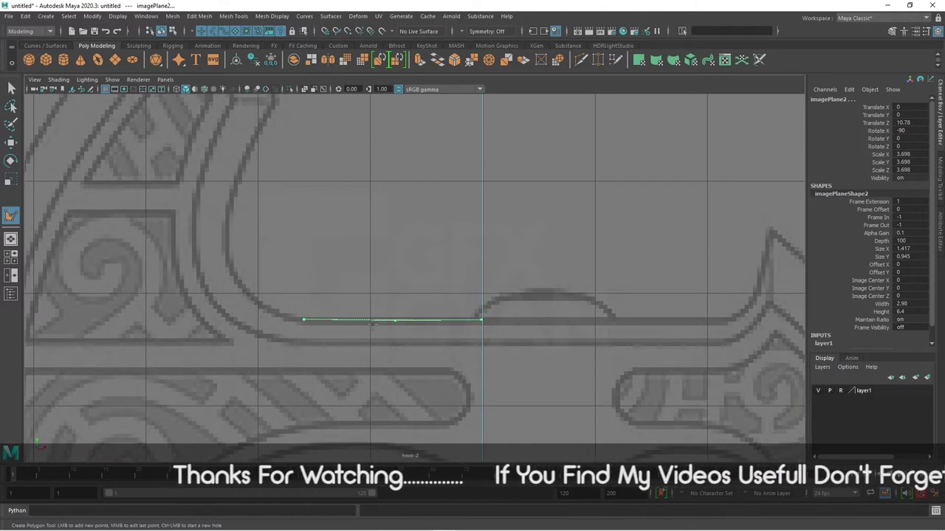
key(ctrl+z)
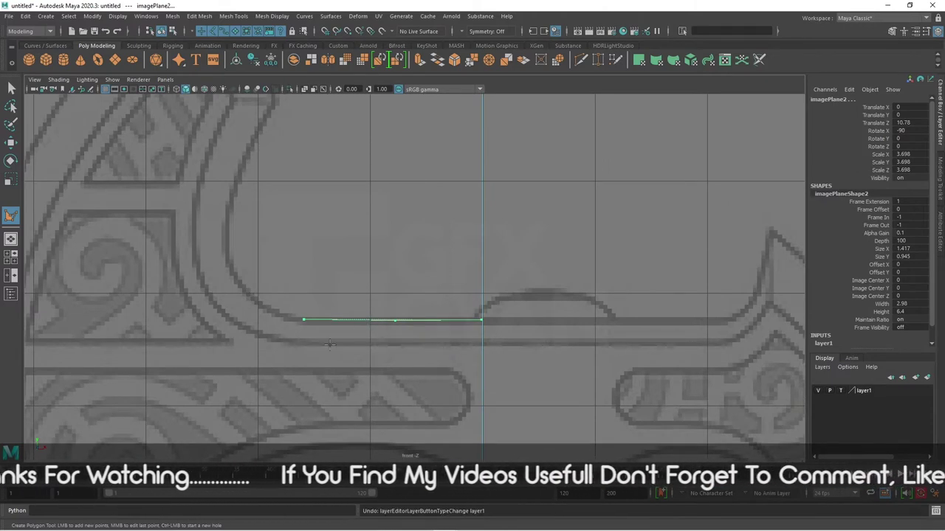
key(BackSpace)
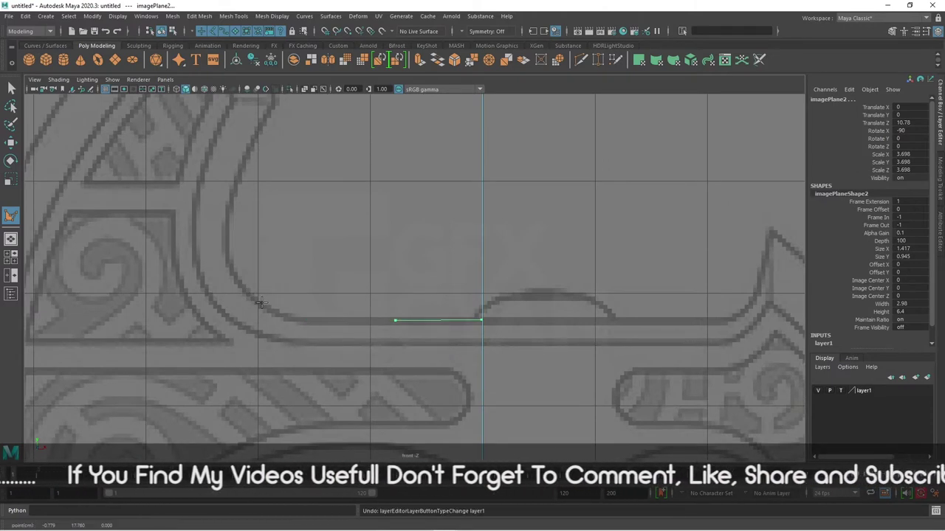
key(BackSpace)
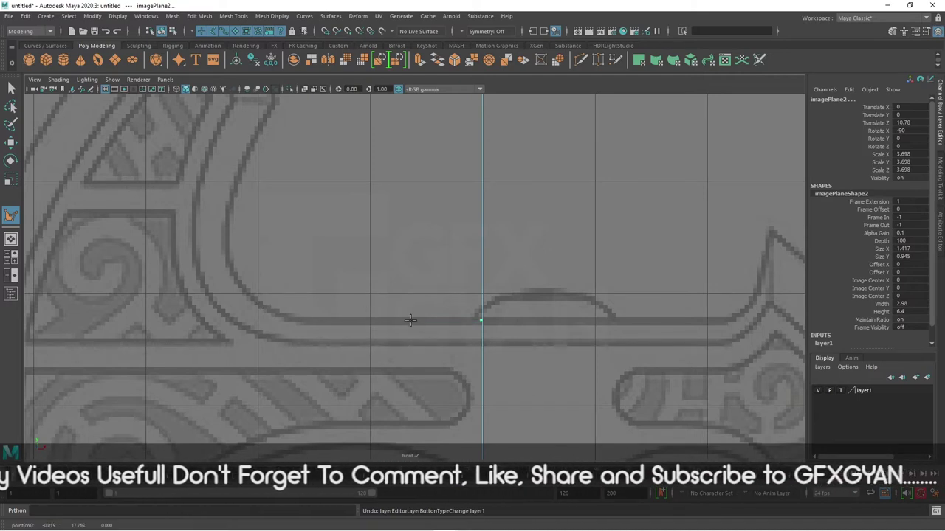
Step: Trace vertices along the blade's inner edge and up its inner curve, correcting misplaced points
click(433, 320)
click(368, 322)
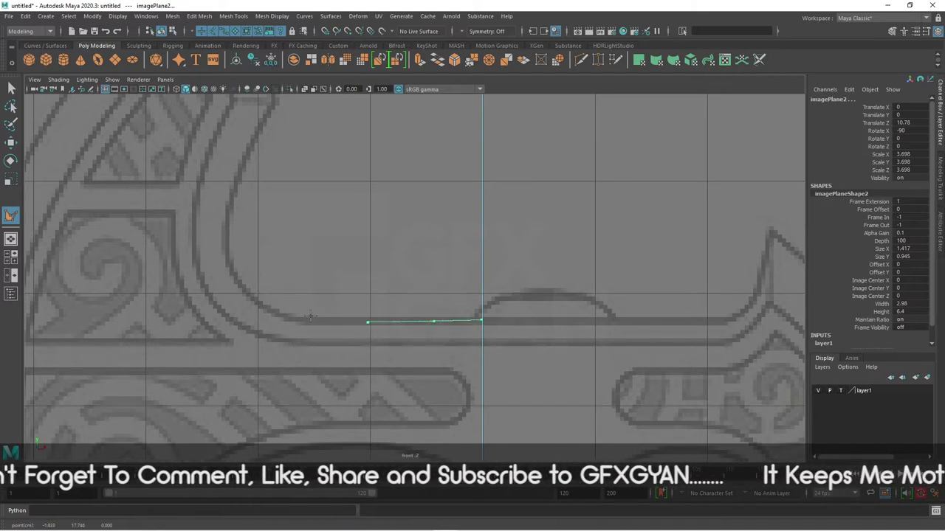
click(292, 320)
click(244, 280)
click(280, 244)
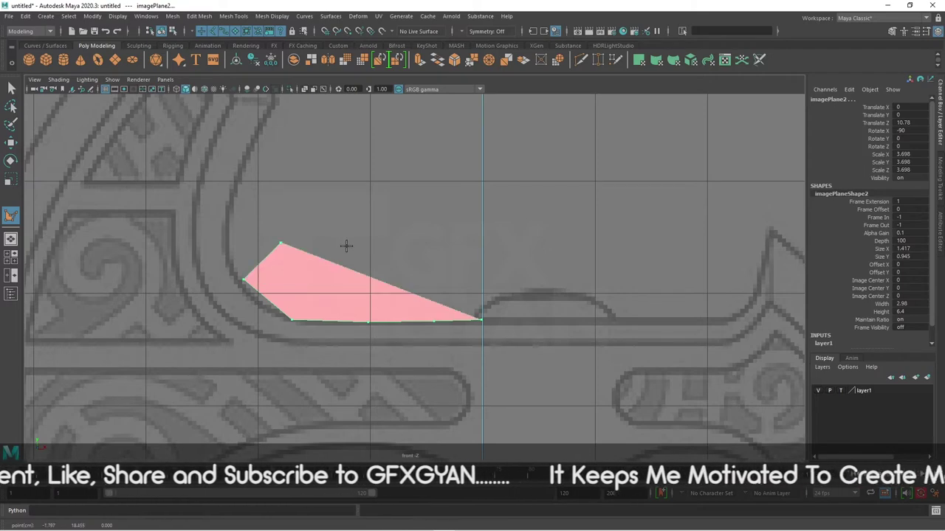
key(BackSpace)
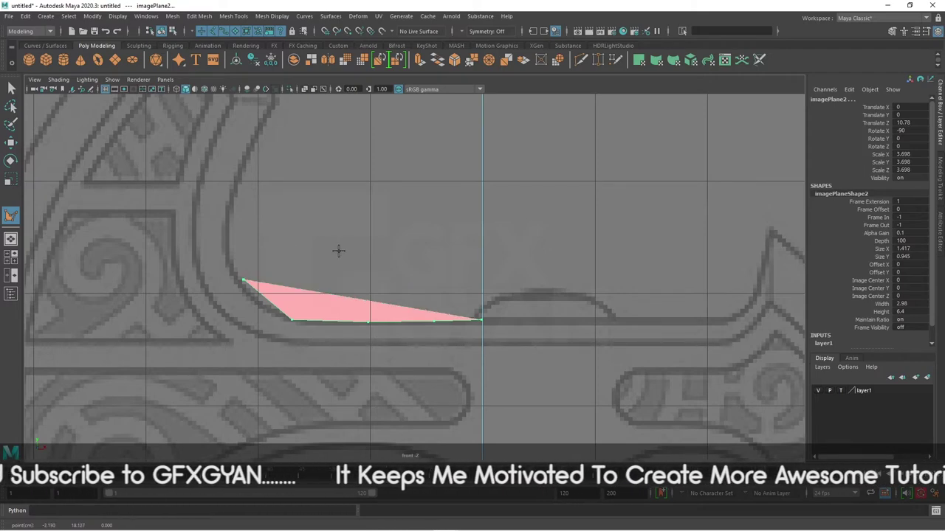
key(BackSpace)
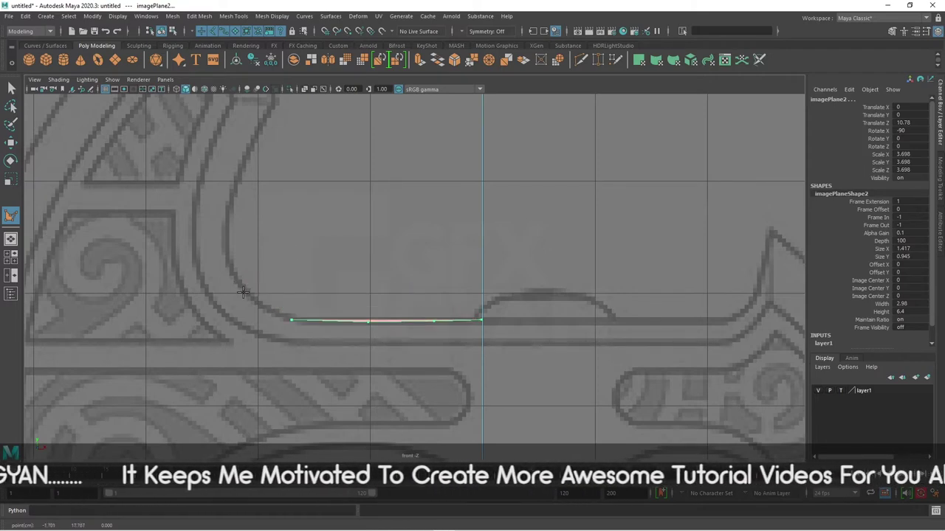
click(245, 294)
click(229, 257)
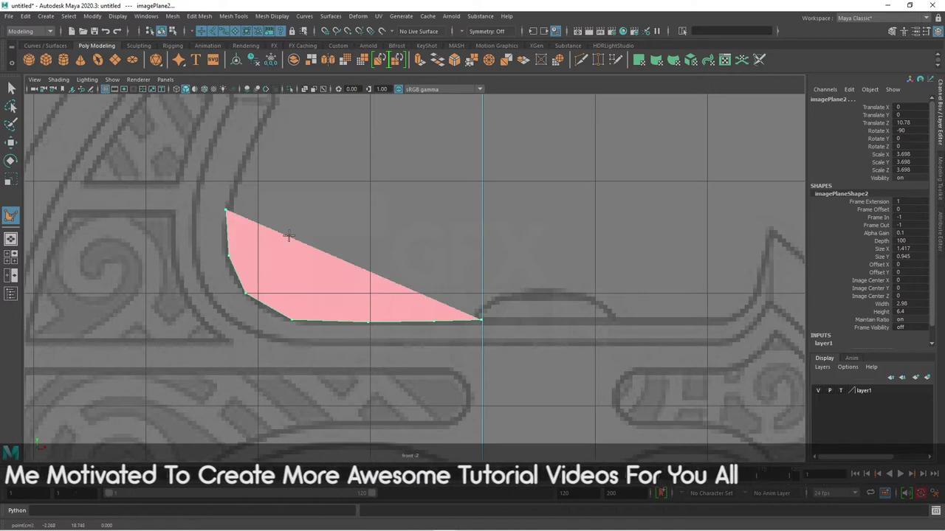
alt+middle_drag(225, 208, 271, 256)
click(262, 243)
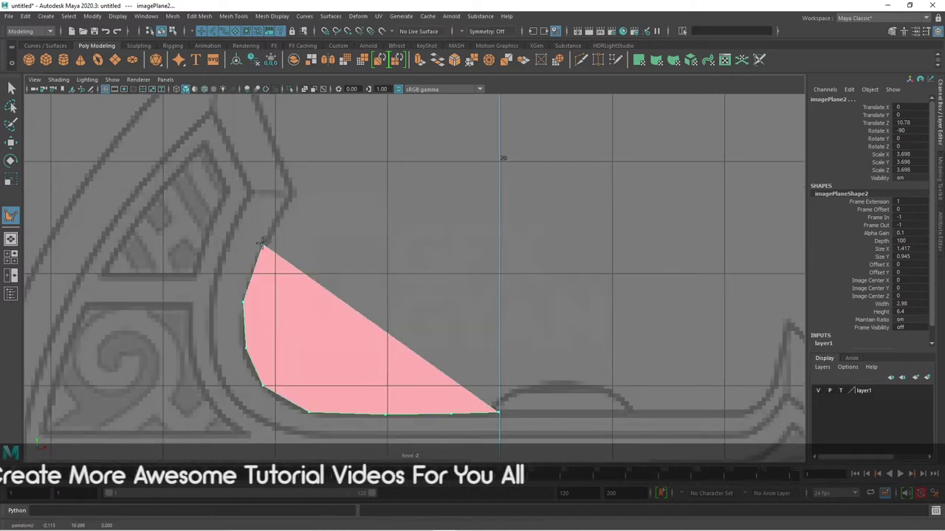
alt+middle_drag(290, 194, 450, 283)
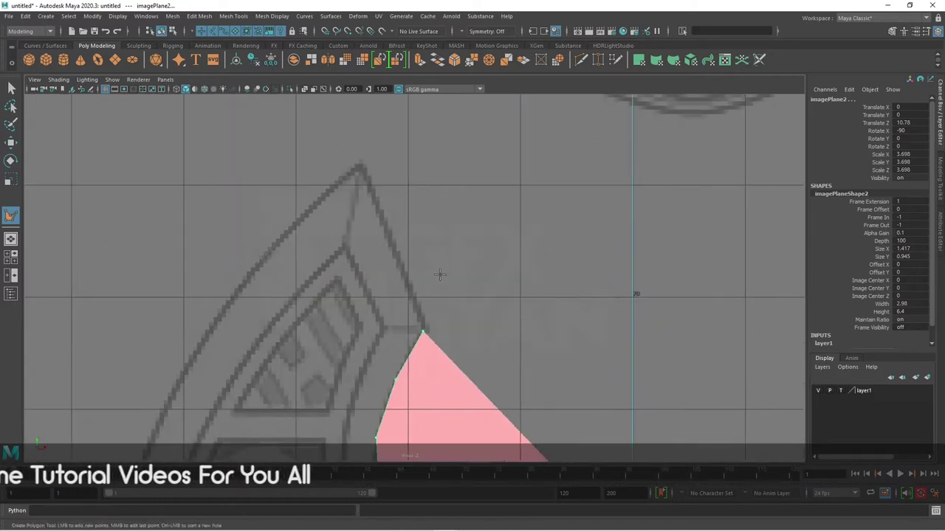
Step: Trace around the blade's upper tip and down the outer edge to the lower tip, in wireframe
click(402, 268)
click(362, 169)
click(302, 213)
click(226, 304)
scroll(331, 366, down, 3)
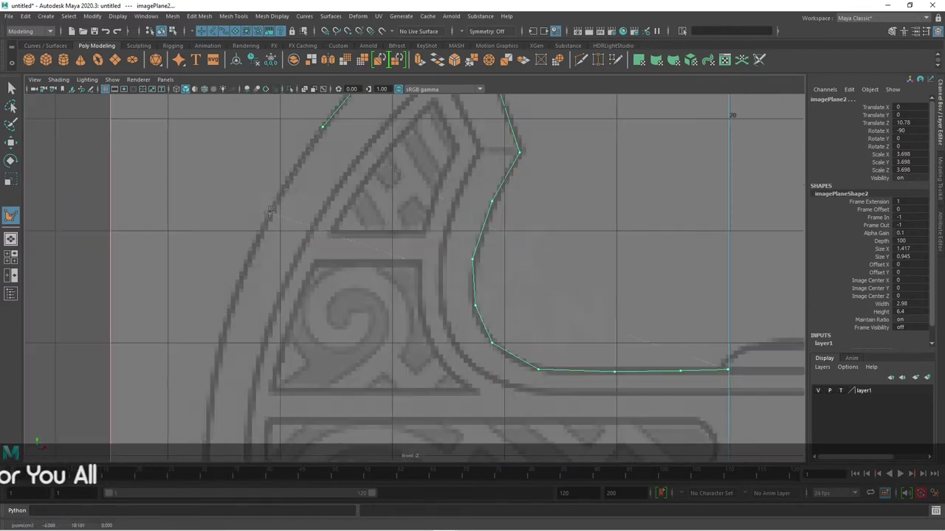
mouse_move(331, 366)
alt+middle_down()
mouse_move(266, 337)
mouse_move(262, 231)
mouse_move(303, 327)
alt+middle_up()
click(262, 231)
click(307, 305)
click(355, 354)
click(429, 418)
key(4)
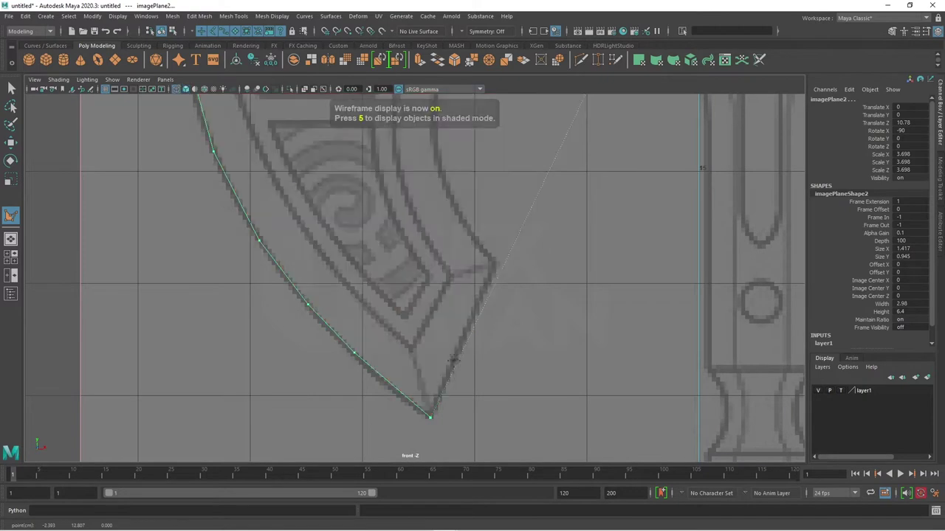
click(455, 359)
alt+middle_drag(456, 360, 456, 406)
Step: Trace vertices up the lower inner edge, around the inner corner and up the inner curve
click(472, 362)
click(497, 309)
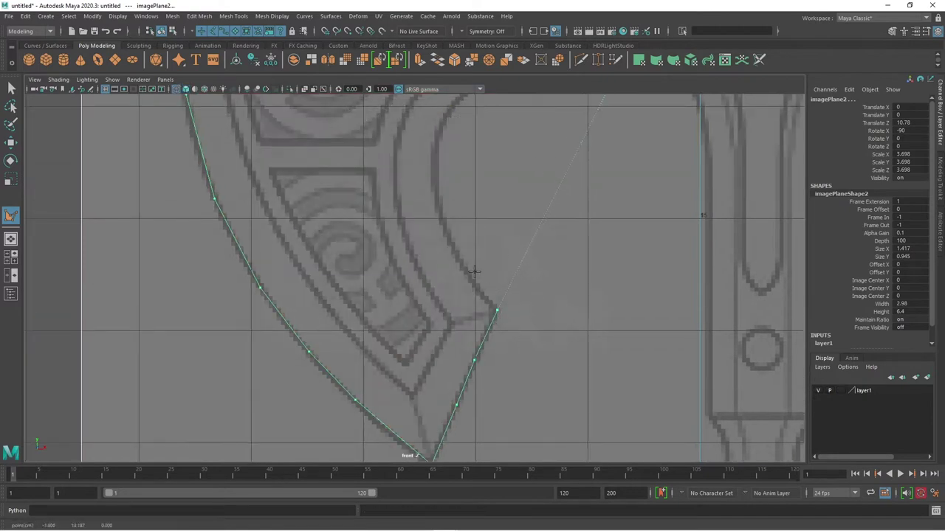
click(461, 260)
alt+middle_drag(441, 331, 437, 313)
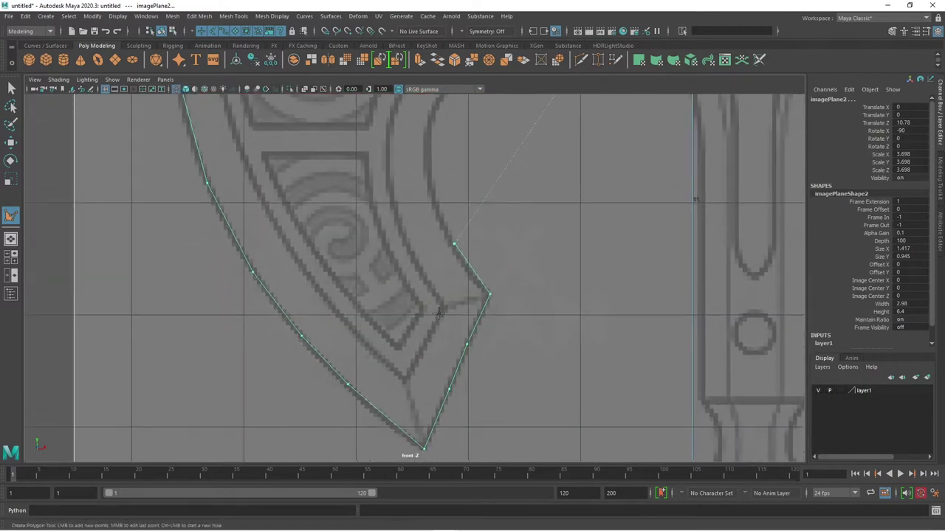
scroll(326, 302, down, 3)
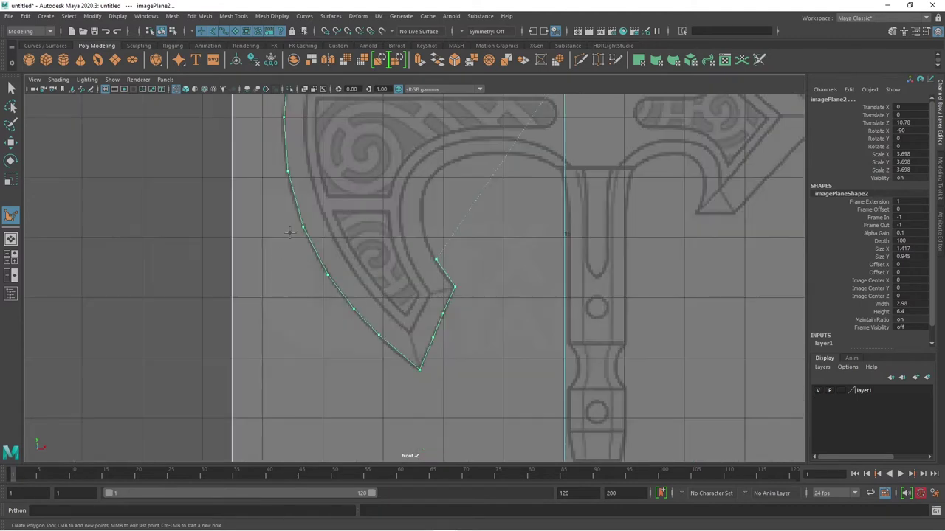
scroll(409, 337, up, 2)
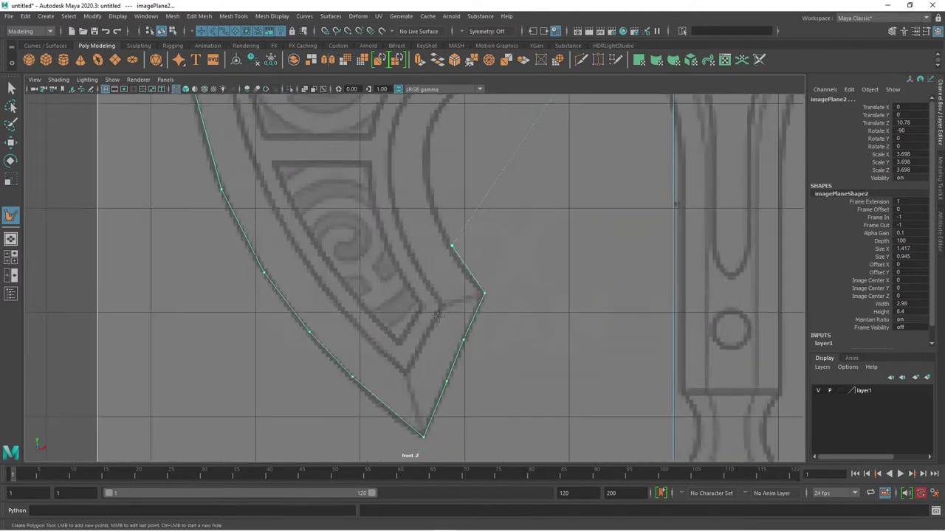
scroll(443, 280, up, 3)
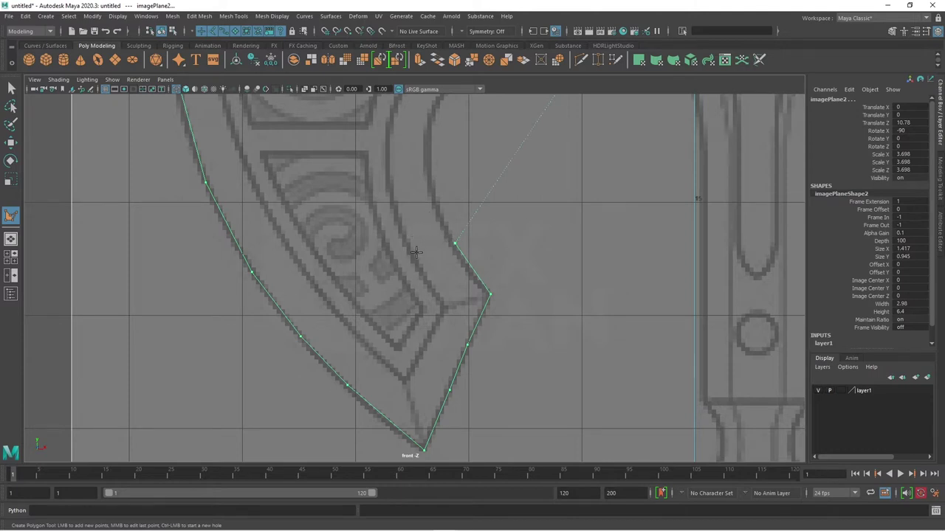
alt+middle_drag(427, 190, 446, 242)
click(445, 239)
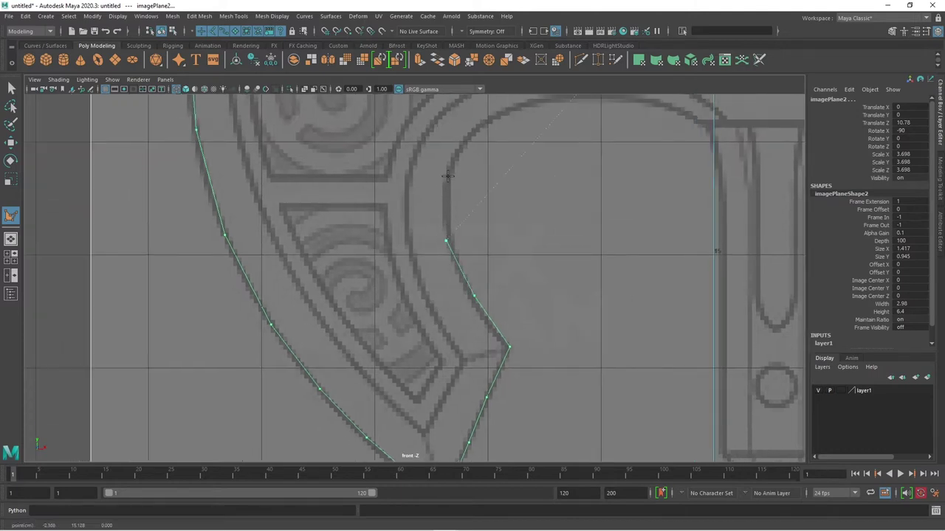
click(447, 176)
alt+middle_drag(473, 168, 427, 304)
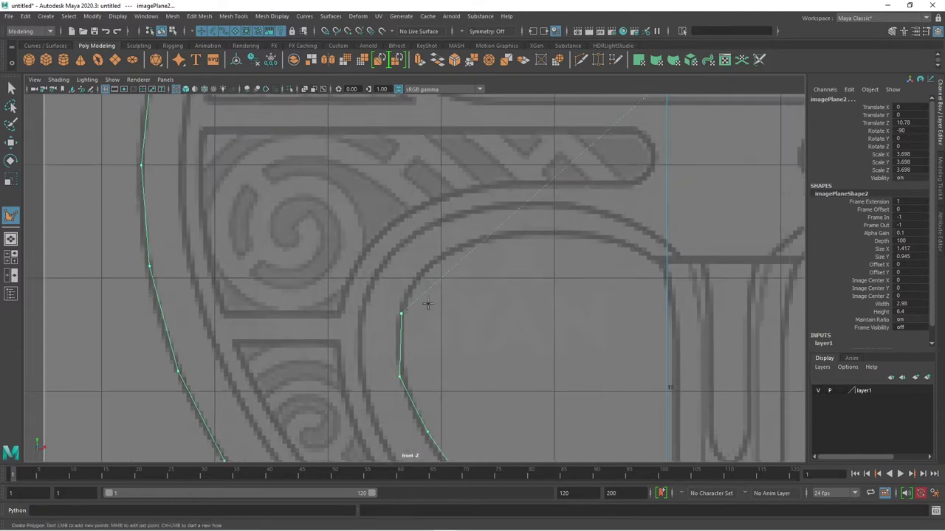
Step: Trace the remaining points along the neck to its end and complete the polygon face
click(427, 262)
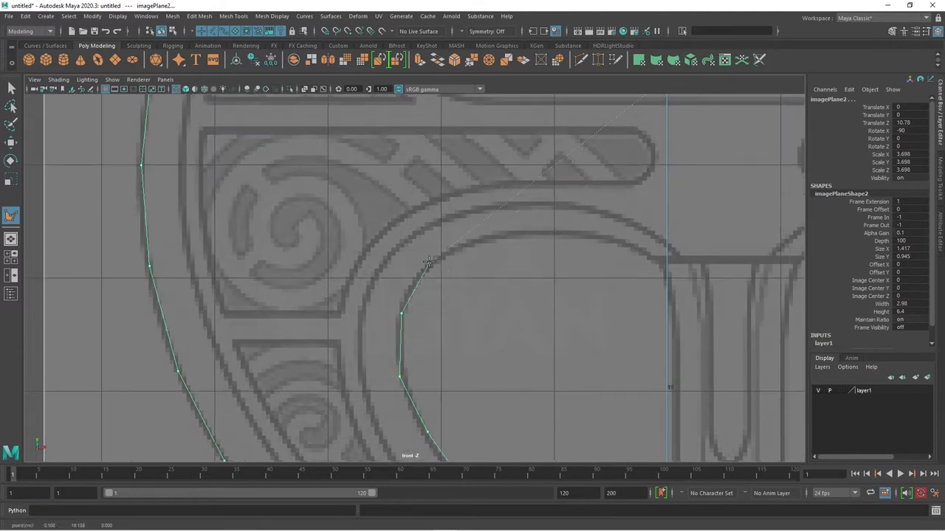
click(487, 237)
click(585, 238)
alt+middle_drag(604, 310, 561, 406)
key(BackSpace)
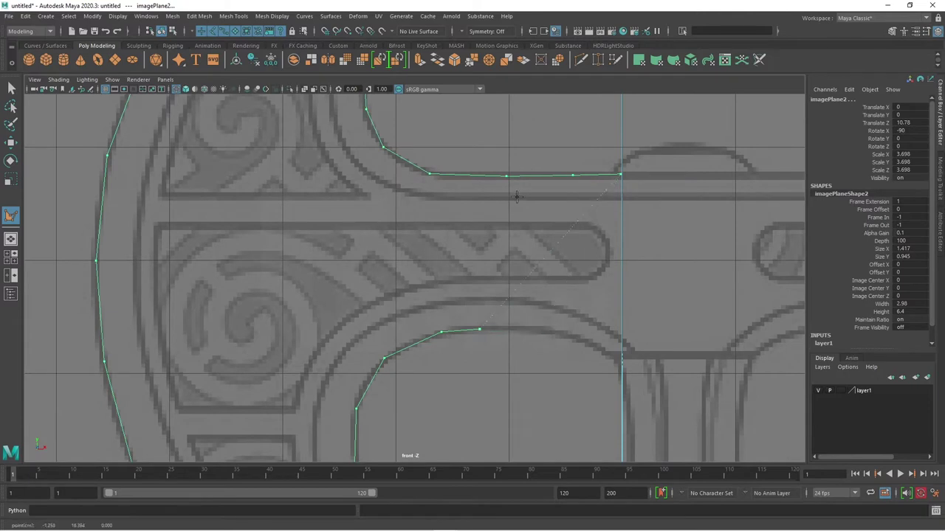
key(BackSpace)
click(514, 328)
click(579, 341)
click(607, 356)
key(BackSpace)
click(621, 362)
key(Return)
scroll(612, 310, down, 5)
Step: Select polySurface1's single face in face mode, then maximize the front view over the reference
scroll(613, 295, down, 3)
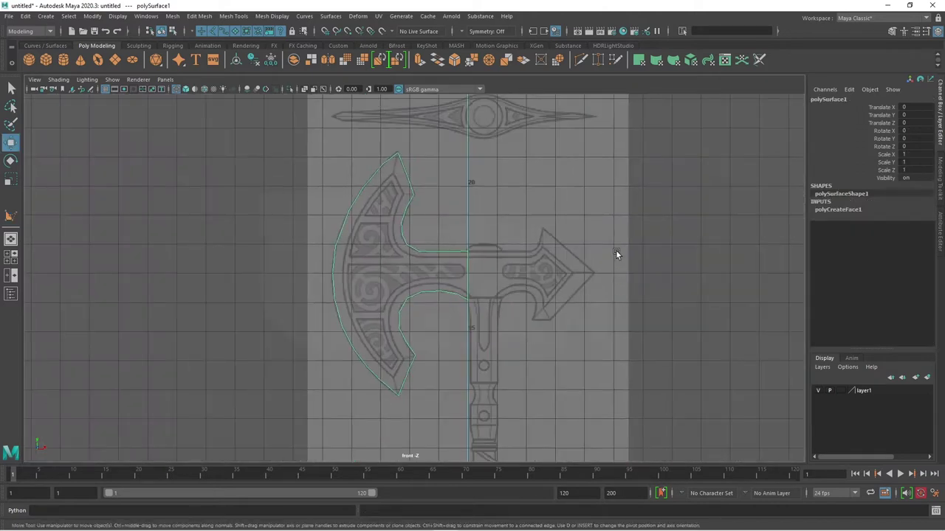
key(space)
key(space)
key(w)
mouse_move(565, 265)
alt+mouse_down()
mouse_move(574, 270)
mouse_move(502, 289)
mouse_move(490, 354)
mouse_move(621, 319)
mouse_move(471, 321)
mouse_move(391, 304)
mouse_move(471, 325)
mouse_move(492, 263)
mouse_move(489, 295)
mouse_move(465, 291)
alt+mouse_up()
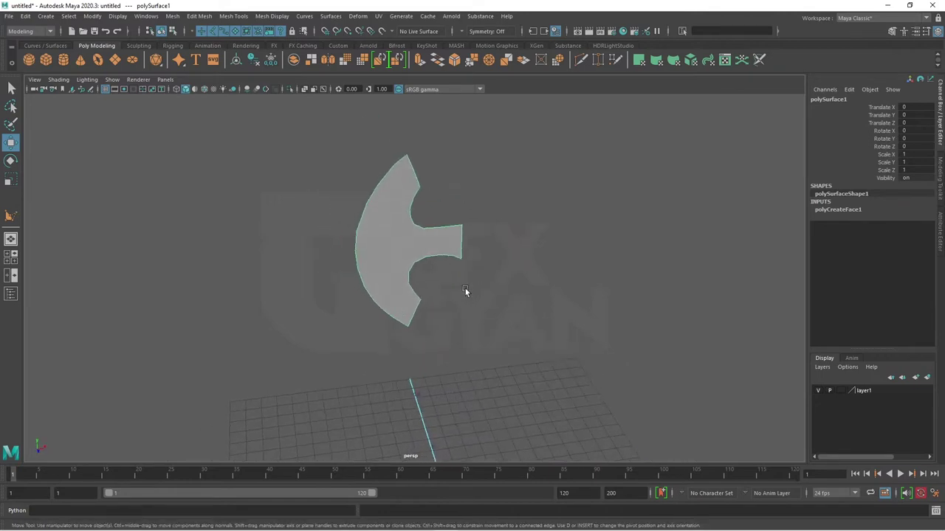
right_click(407, 218)
click(402, 245)
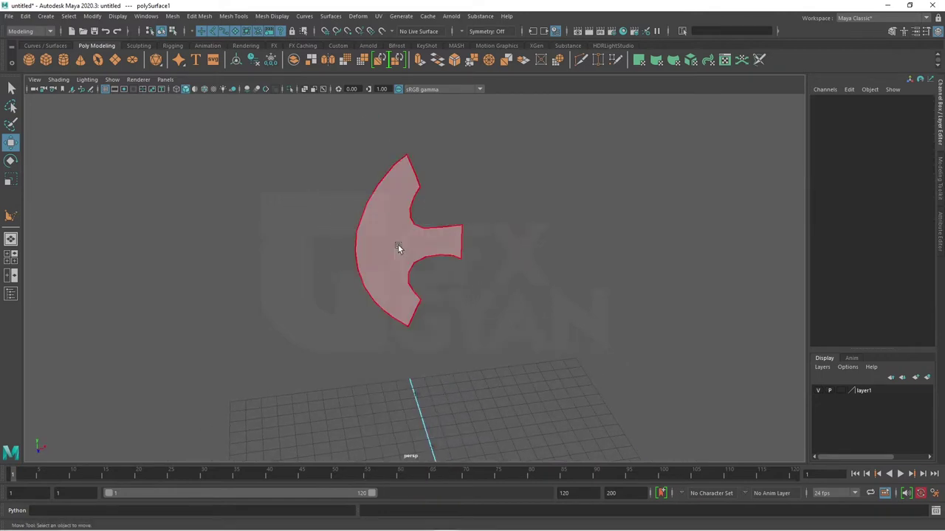
click(398, 244)
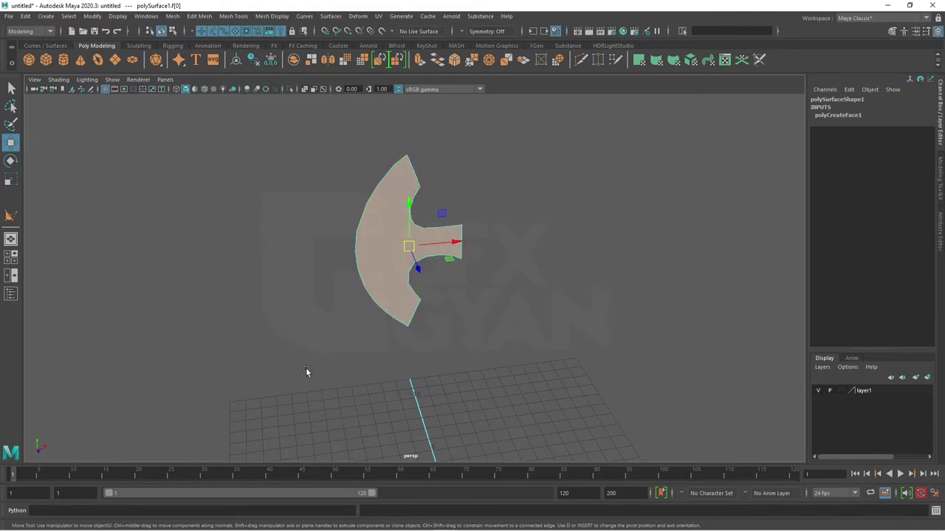
key(space)
key(space)
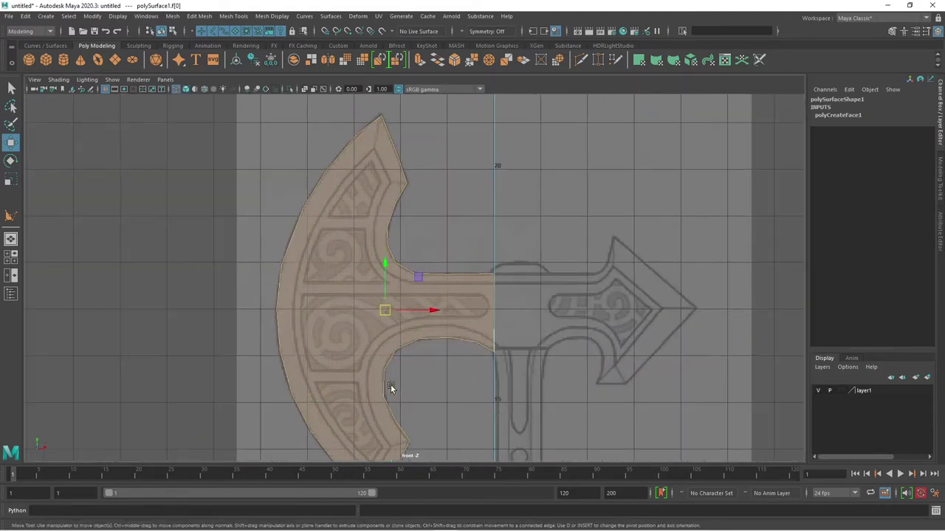
Step: Extrude the blade face with Ctrl+E and drag its Offset to 0.26 to inset a border ring
scroll(390, 385, up, 5)
alt+middle_drag(393, 351, 439, 381)
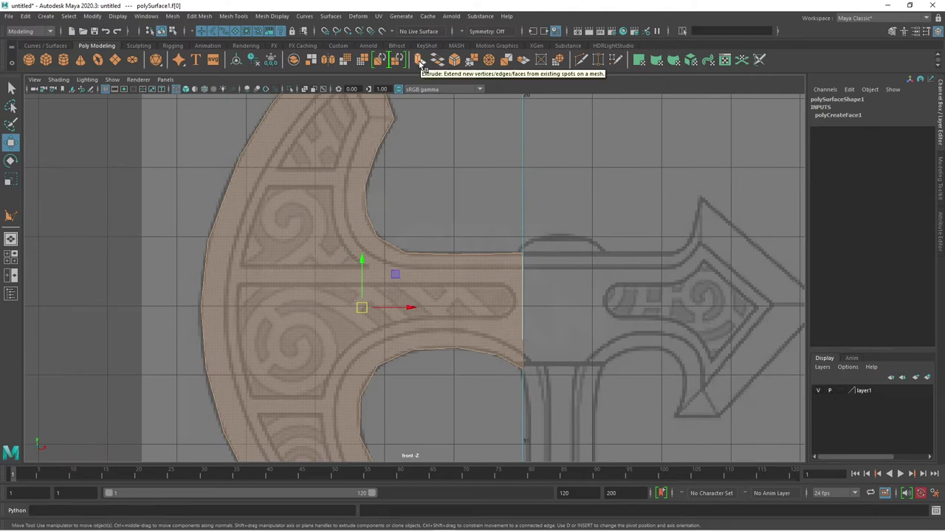
key(ctrl+e)
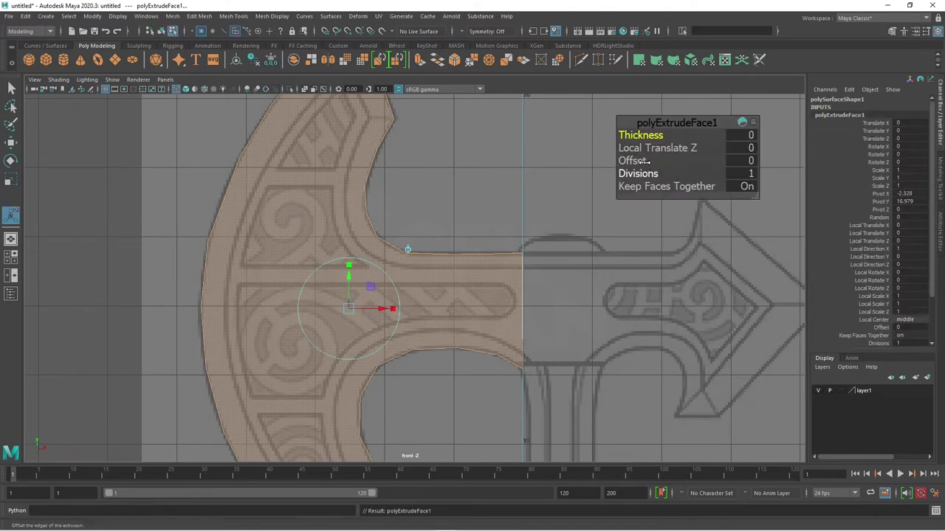
drag(637, 163, 647, 161)
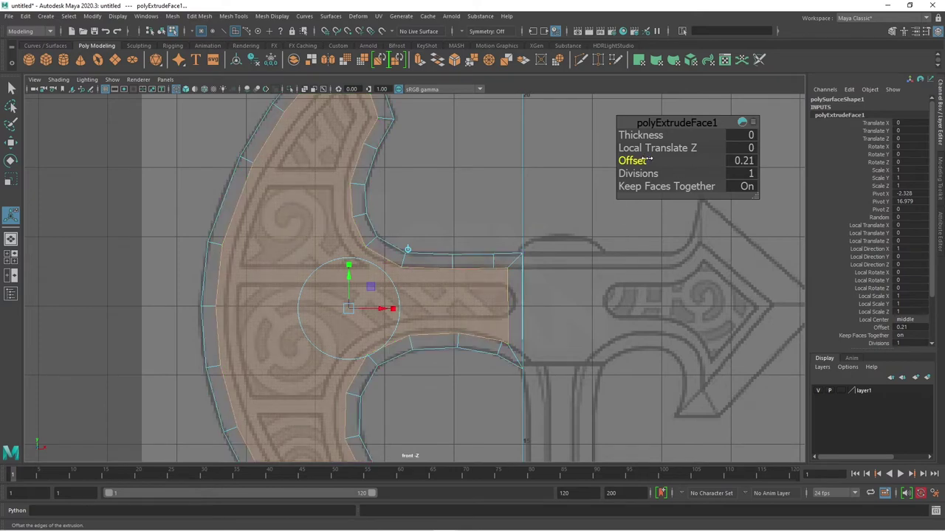
drag(644, 162, 648, 160)
mouse_move(537, 364)
alt+middle_down()
mouse_move(378, 347)
mouse_move(253, 281)
mouse_move(380, 422)
mouse_move(445, 313)
mouse_move(355, 271)
mouse_move(295, 212)
alt+middle_up()
alt+middle_drag(355, 257, 339, 186)
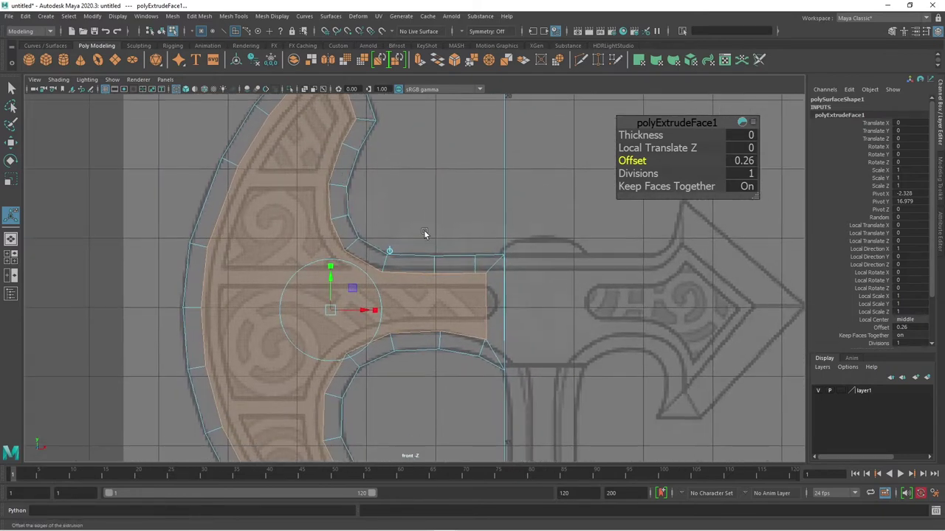
Step: Orbit the maximized perspective view to inspect the extruded blade and switch to face selection
key(w)
key(space)
key(space)
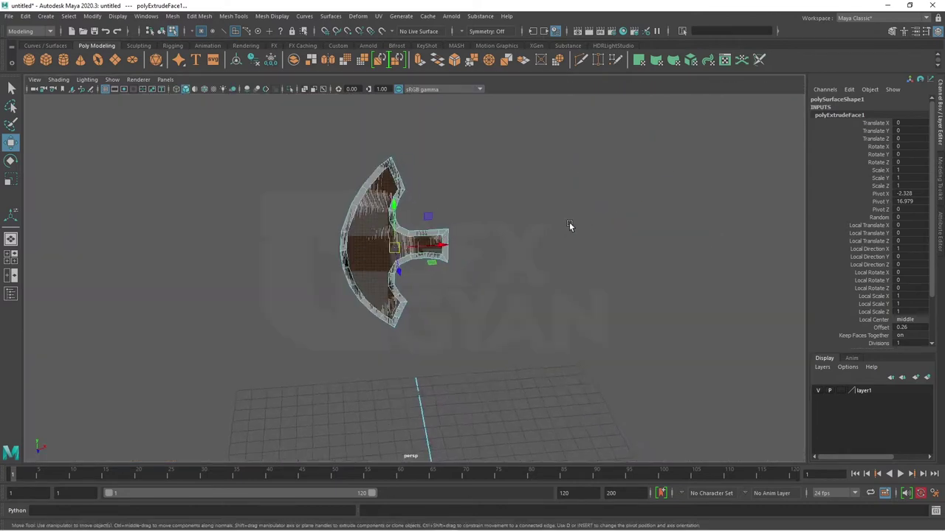
alt+drag(569, 222, 476, 277)
click(507, 299)
click(517, 310)
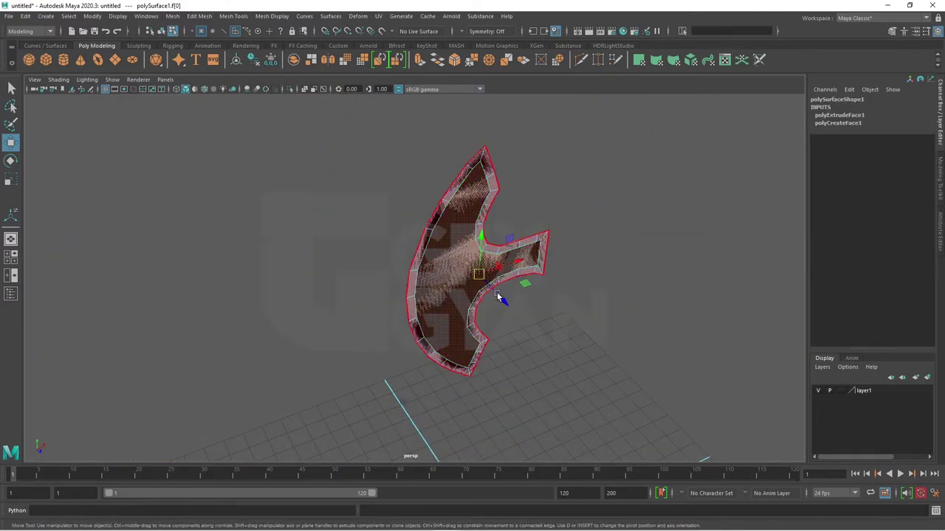
key(F8)
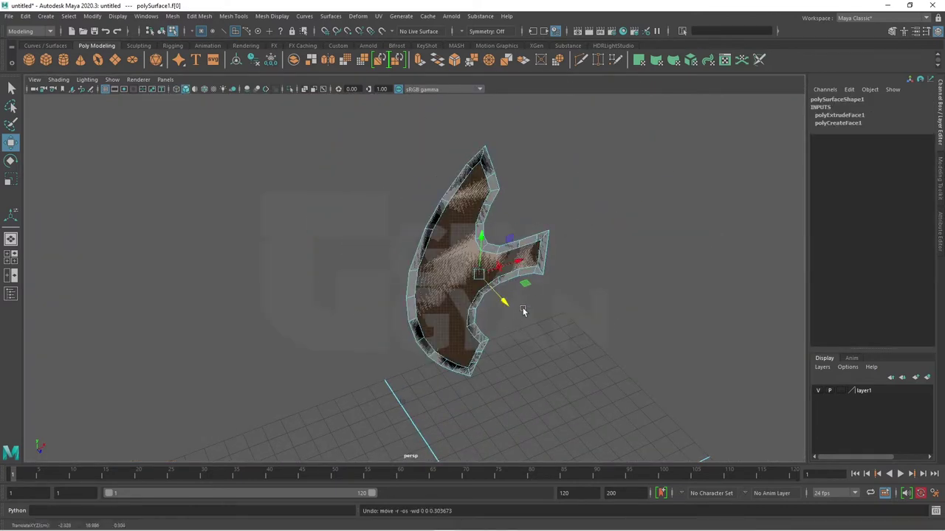
Step: Pick out and remove the overlapping duplicate inner face, leaving the large inner face selected
click(449, 278)
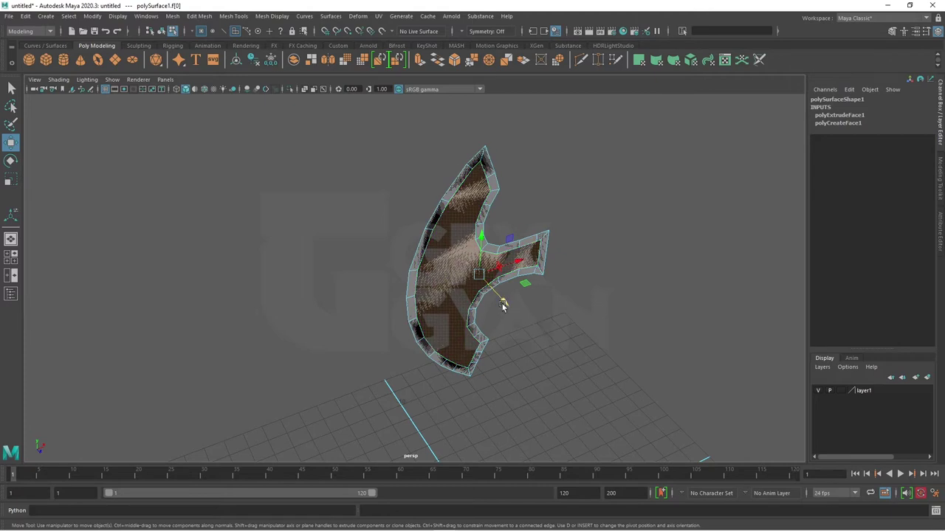
click(502, 306)
click(454, 270)
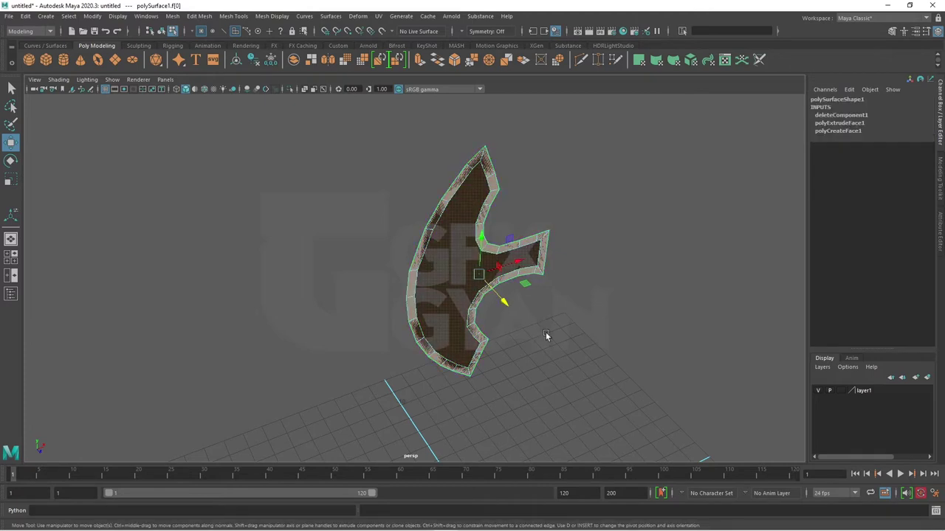
key(ctrl+z)
click(487, 295)
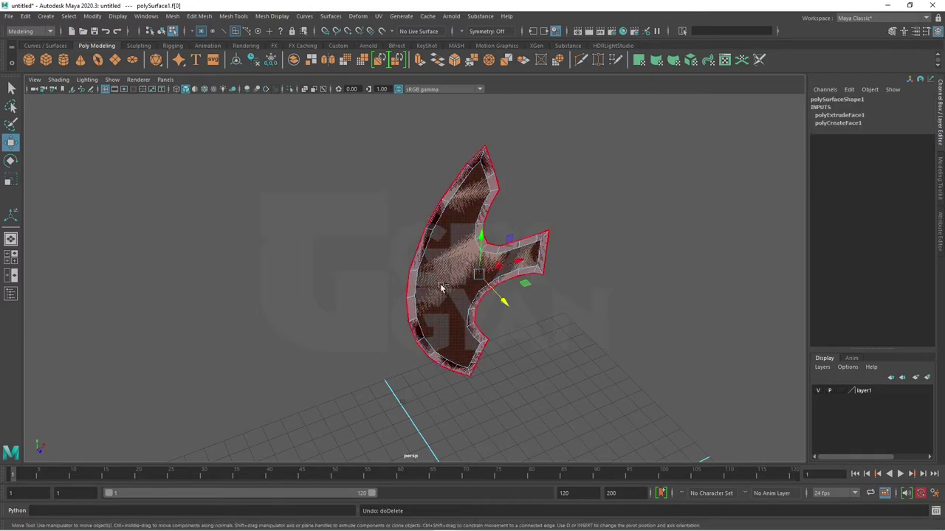
click(523, 352)
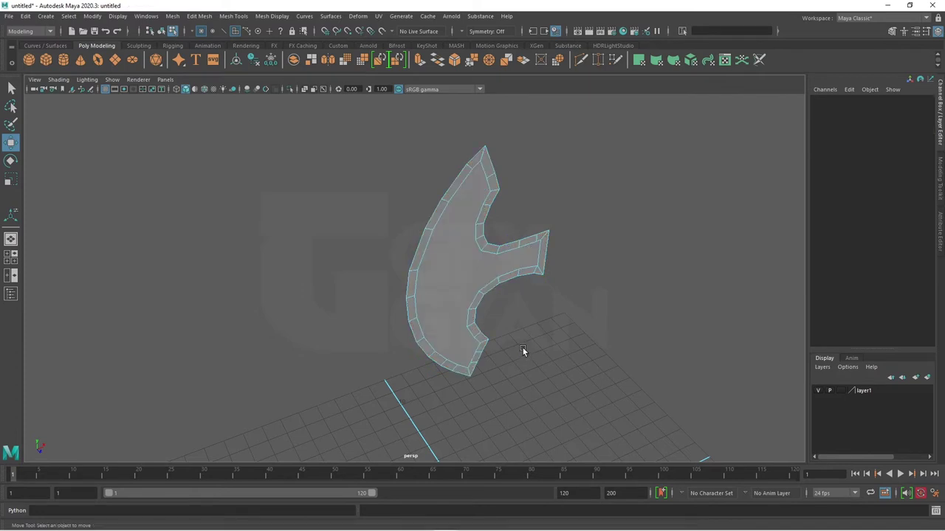
click(456, 244)
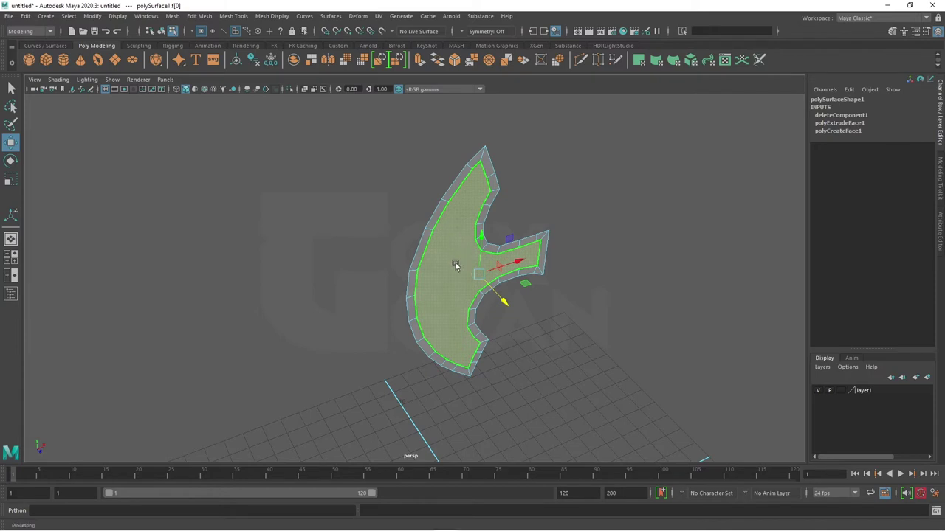
Step: Select the neck's end face, f[33], for removal, then return to vertex mode
key(space)
key(space)
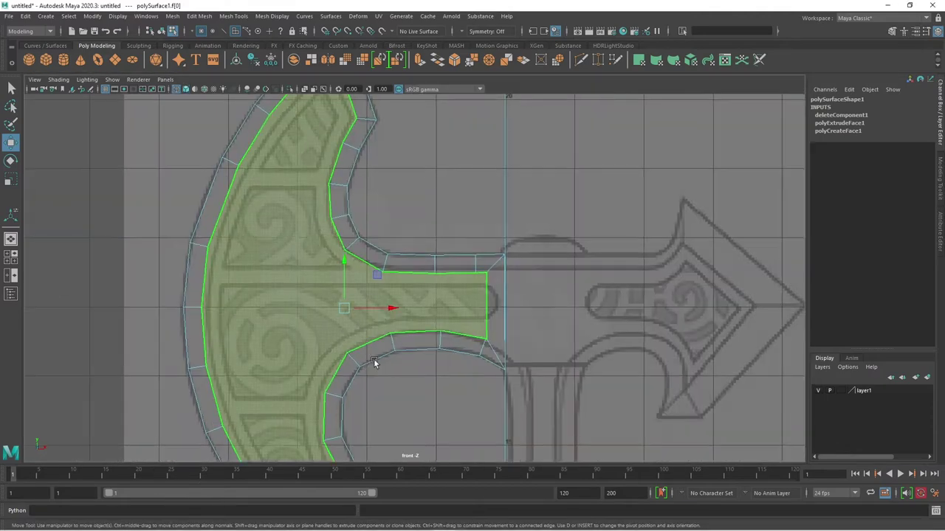
scroll(414, 297, up, 2)
scroll(414, 297, down, 4)
scroll(452, 292, up, 2)
scroll(451, 292, up, 2)
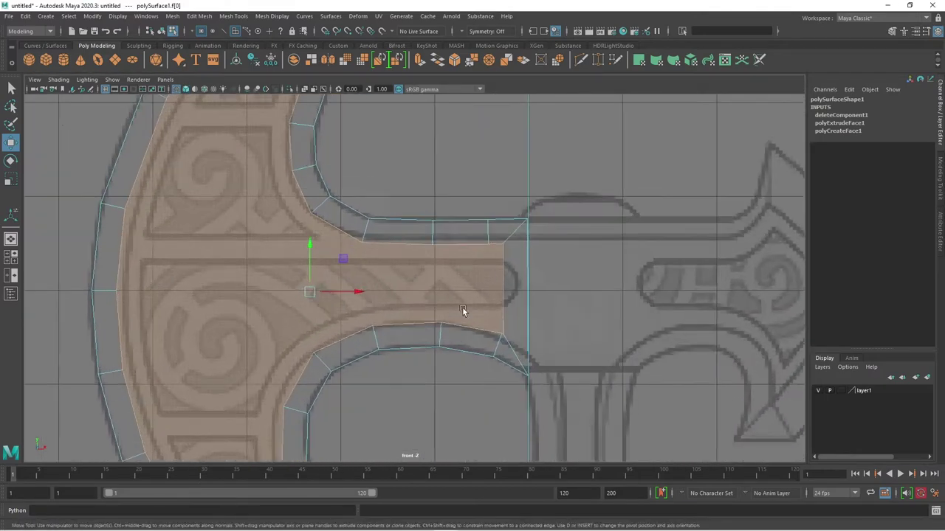
scroll(462, 310, up, 2)
scroll(475, 339, up, 2)
right_drag(495, 144, 416, 140)
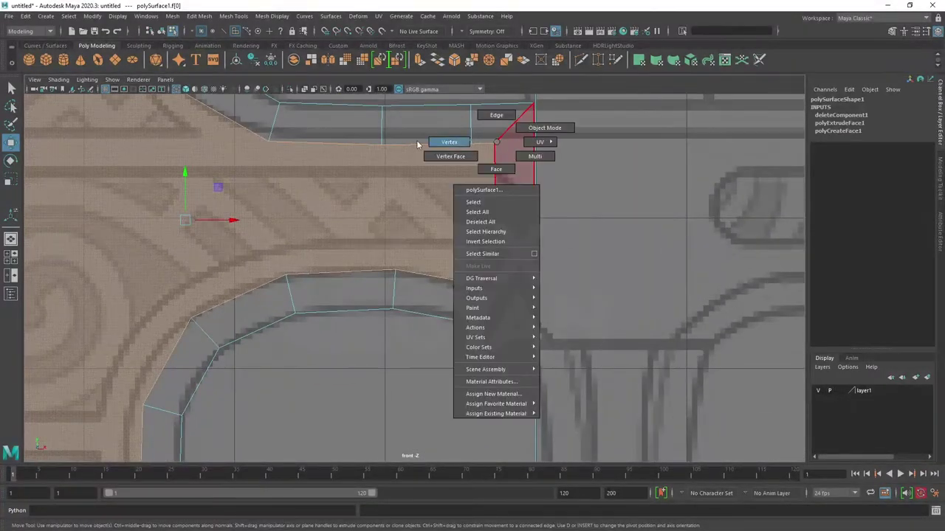
alt+middle_drag(416, 141, 486, 262)
mouse_move(502, 234)
mouse_down()
mouse_move(532, 268)
mouse_move(520, 221)
mouse_move(521, 230)
mouse_up()
key(ctrl+z)
mouse_move(572, 212)
right_down()
mouse_move(577, 243)
mouse_move(491, 236)
right_up()
click(583, 264)
click(584, 263)
Step: Move the neck-end vertices along X onto the handle's centre line and adjust the corner vertices
drag(577, 224, 544, 393)
shift+click(546, 237)
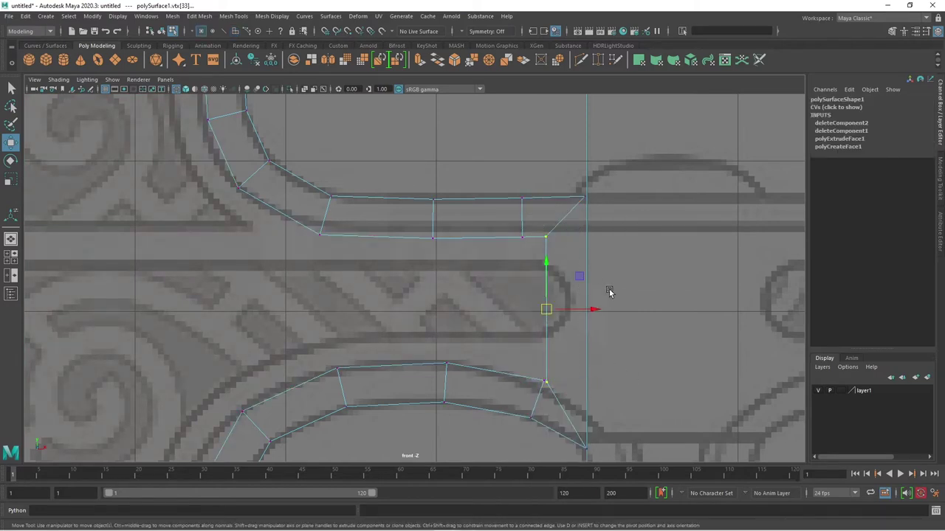
drag(596, 308, 632, 317)
alt+middle_drag(635, 312, 601, 297)
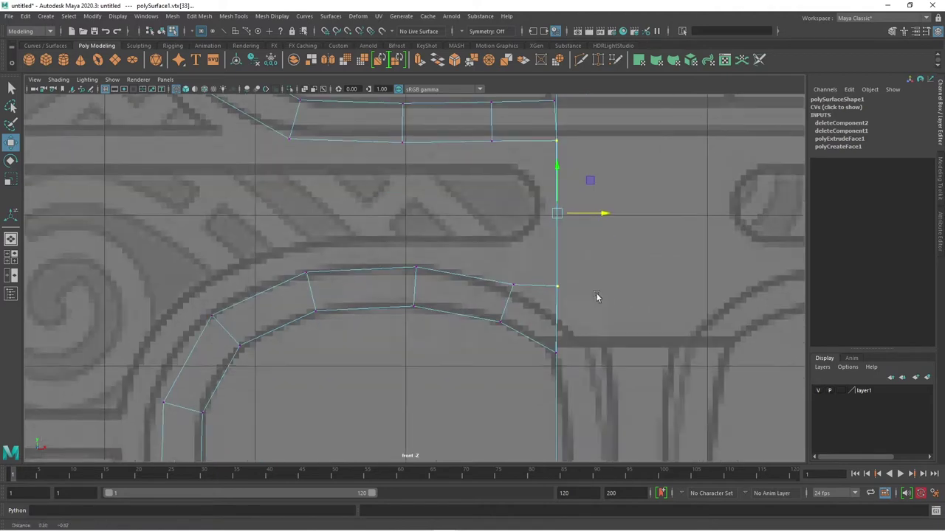
scroll(601, 297, up, 2)
click(590, 279)
mouse_move(588, 282)
mouse_down()
mouse_move(606, 343)
mouse_move(582, 363)
mouse_up()
click(590, 360)
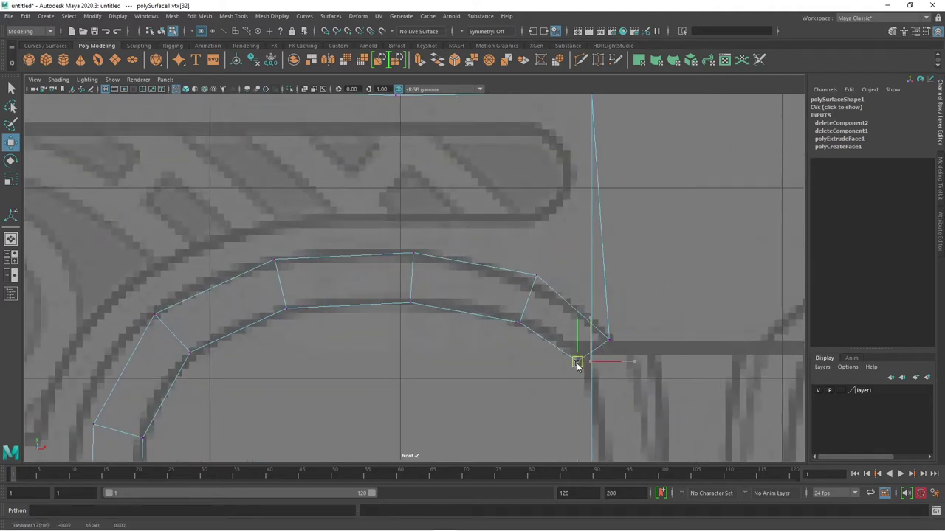
click(606, 338)
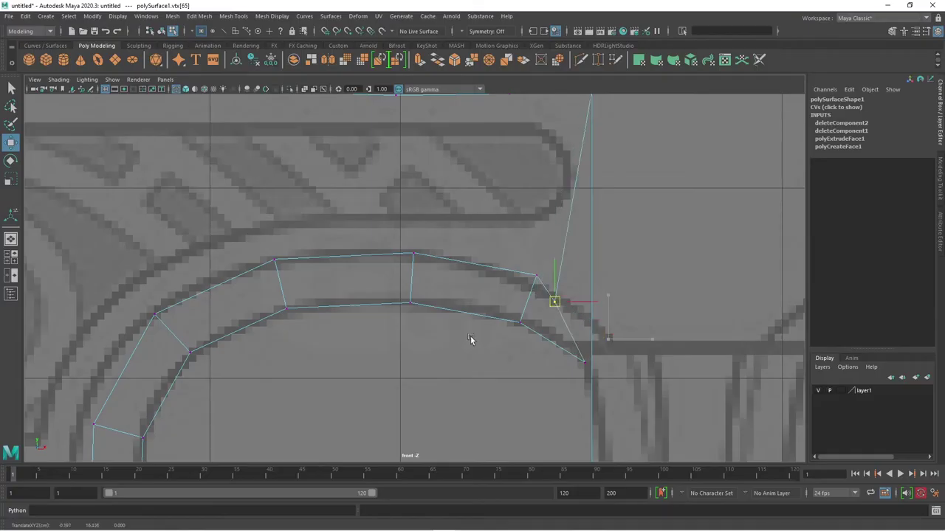
Step: Drag the lower neck corner vertex down-right onto the handle's edge
middle_drag(470, 340, 519, 379)
Step: Shift the two upper neck vertices right so they sit on the handle line
scroll(519, 379, down, 5)
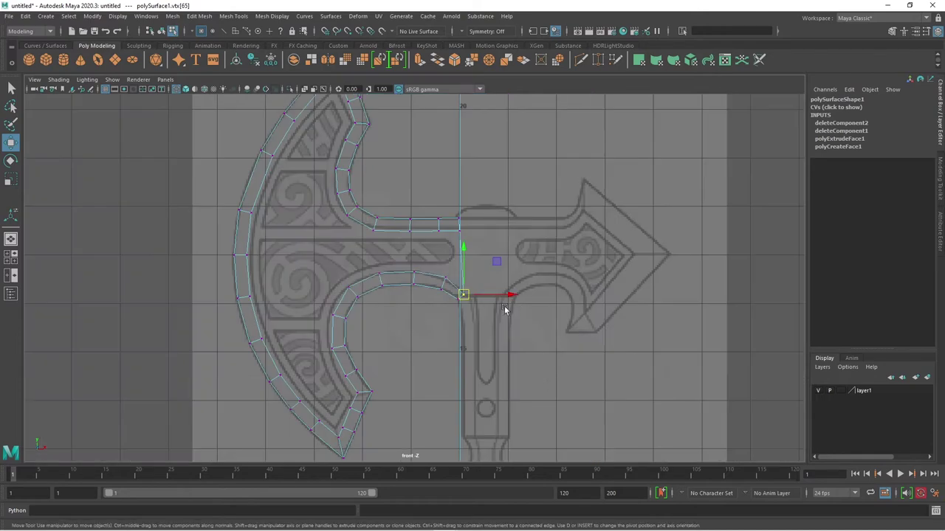
scroll(548, 376, up, 3)
scroll(524, 249, up, 2)
drag(508, 205, 510, 203)
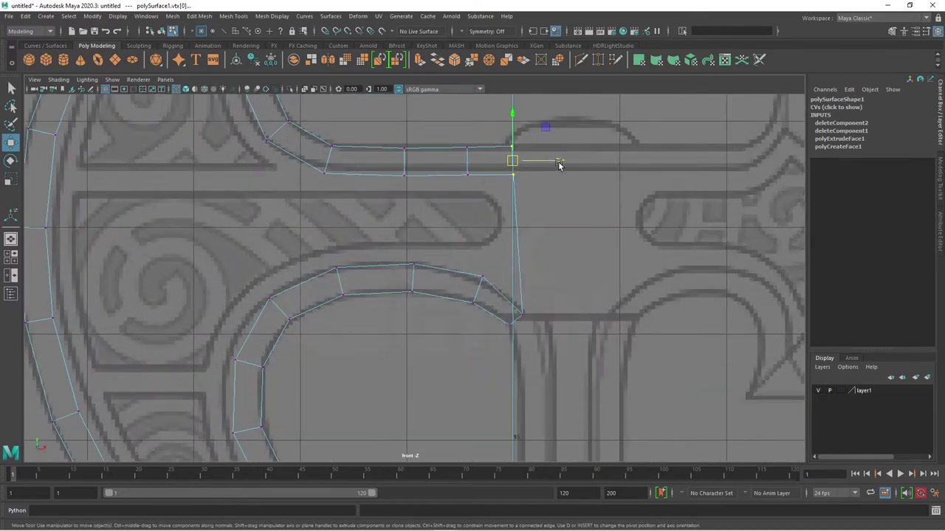
drag(558, 163, 569, 164)
Step: Move the inner arch vertices onto the reference outline
scroll(490, 293, up, 2)
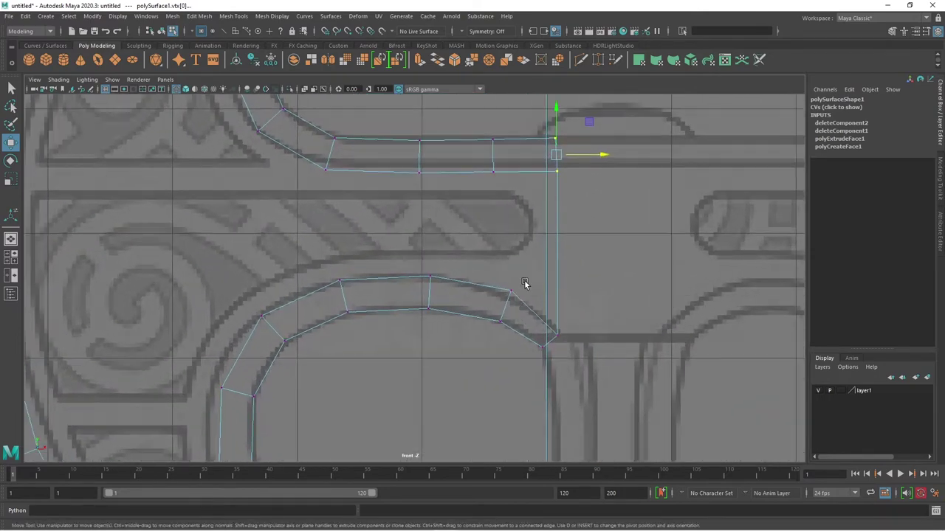
alt+middle_drag(318, 342, 365, 182)
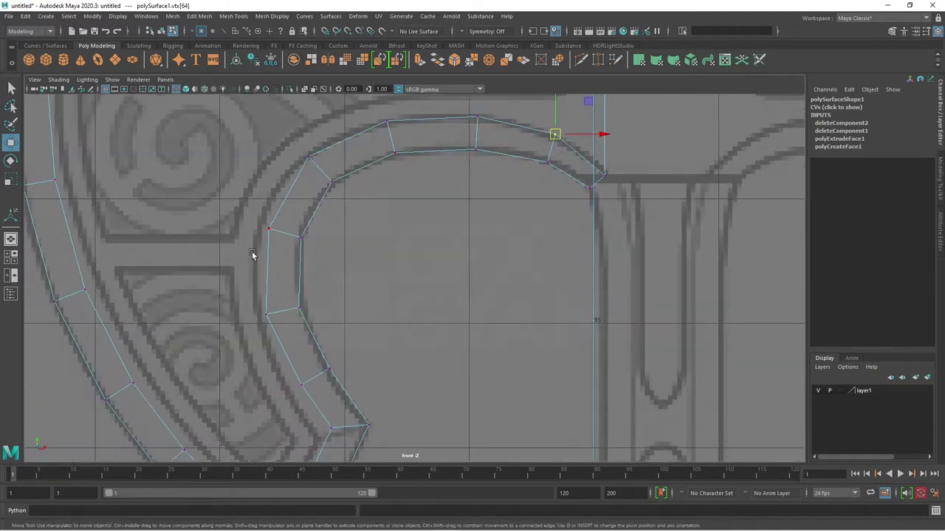
click(267, 233)
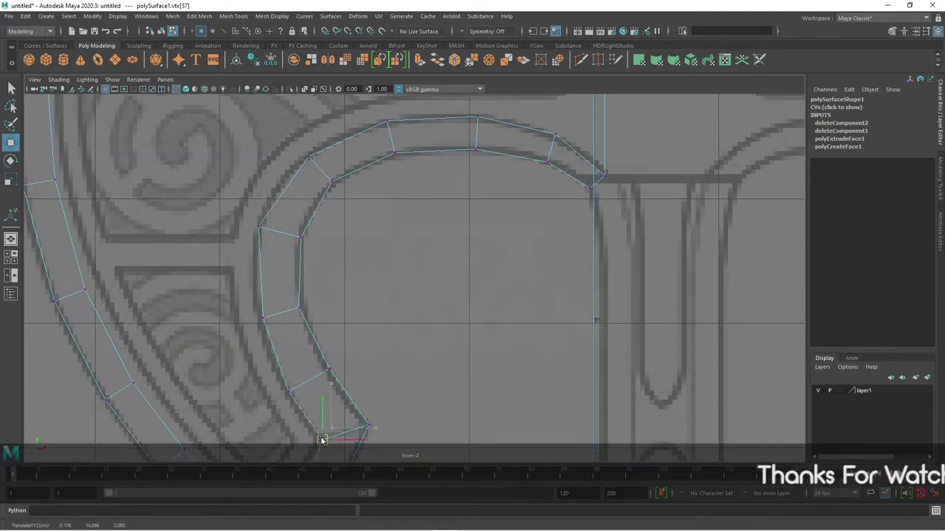
click(426, 187)
mouse_move(302, 153)
alt+middle_down()
mouse_move(427, 187)
mouse_move(380, 274)
alt+middle_up()
click(414, 261)
click(372, 261)
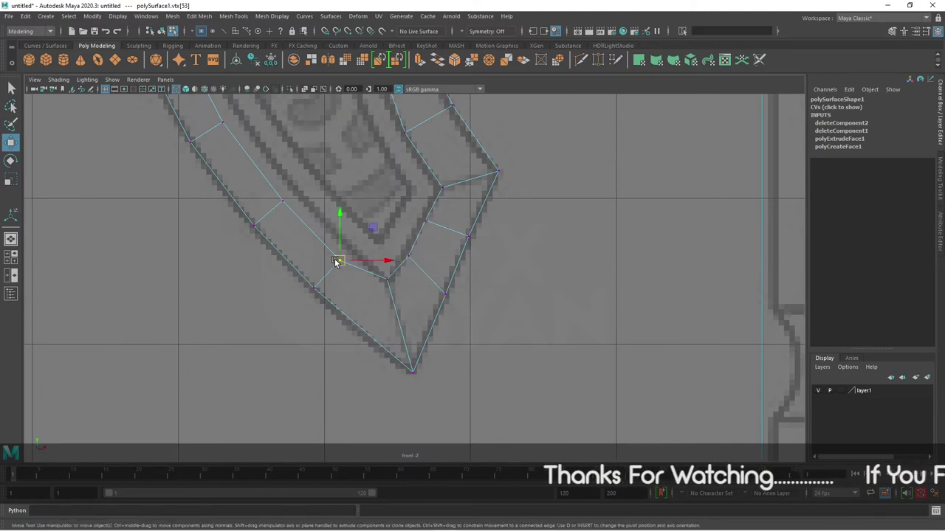
mouse_move(310, 155)
alt+middle_down()
mouse_move(398, 205)
mouse_move(398, 266)
mouse_move(451, 280)
alt+middle_up()
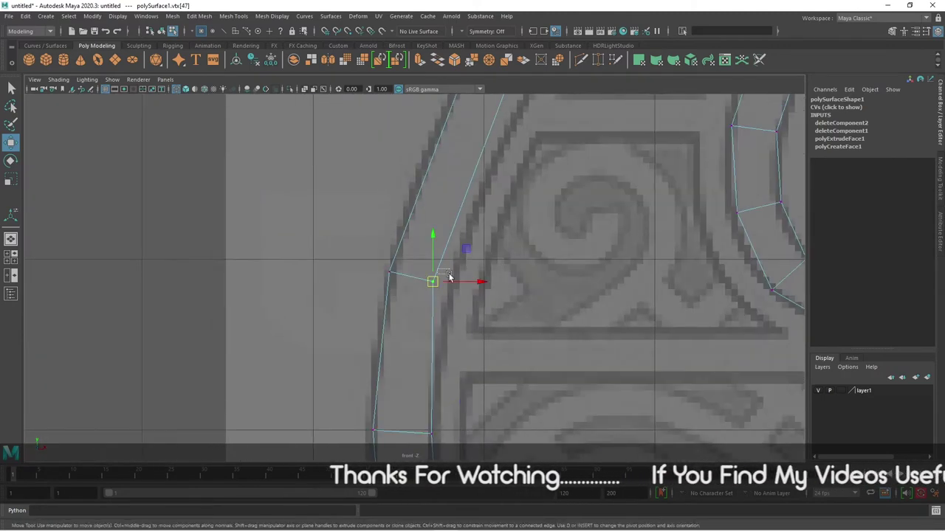
Step: Align the blade's inner-edge and pointed-tip vertices with the reference lines
drag(458, 248, 426, 332)
alt+middle_drag(453, 147, 523, 211)
click(485, 262)
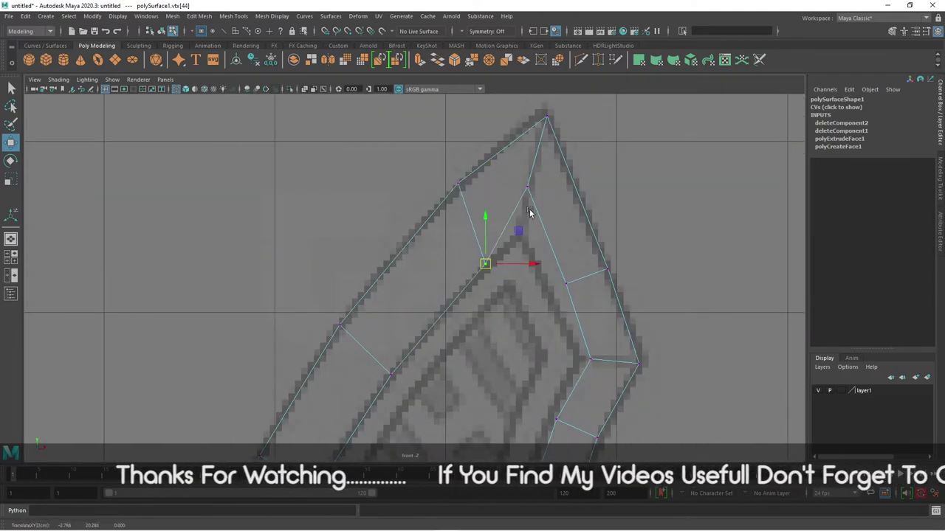
click(550, 294)
mouse_move(557, 301)
alt+middle_down()
mouse_move(543, 190)
mouse_move(465, 236)
mouse_move(522, 264)
alt+middle_up()
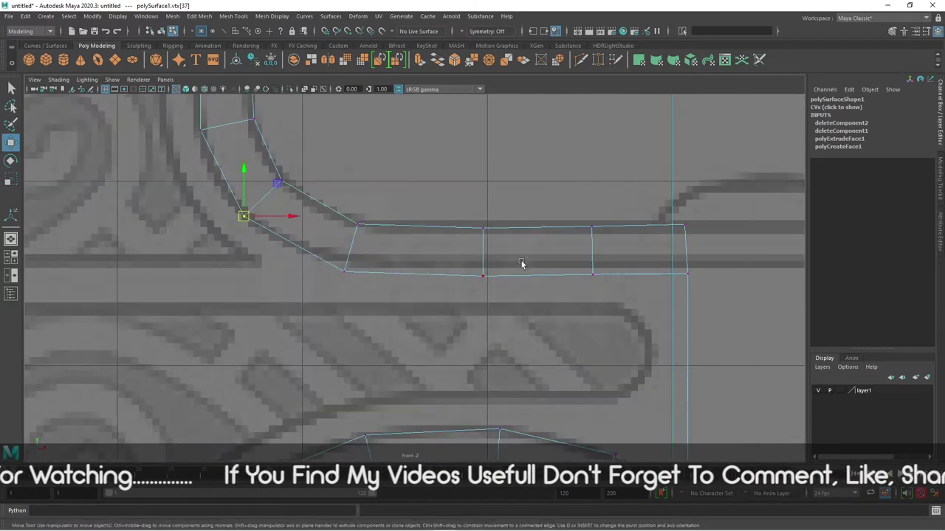
Step: Align the horizontal section's bottom vertices with the reference edge
click(347, 262)
click(517, 264)
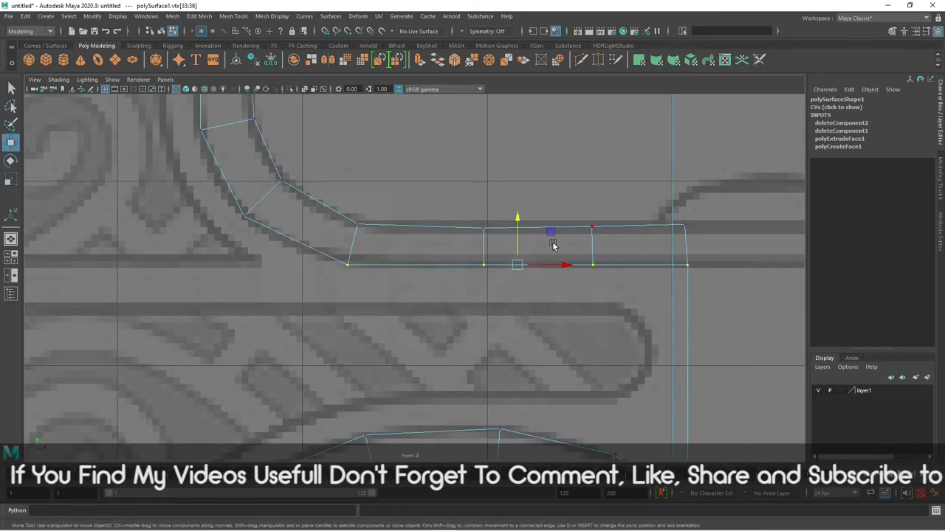
scroll(430, 237, down, 3)
right_drag(430, 237, 462, 214)
Step: Return to object mode and zoom in on the arrow-shaped spike reference
key(f)
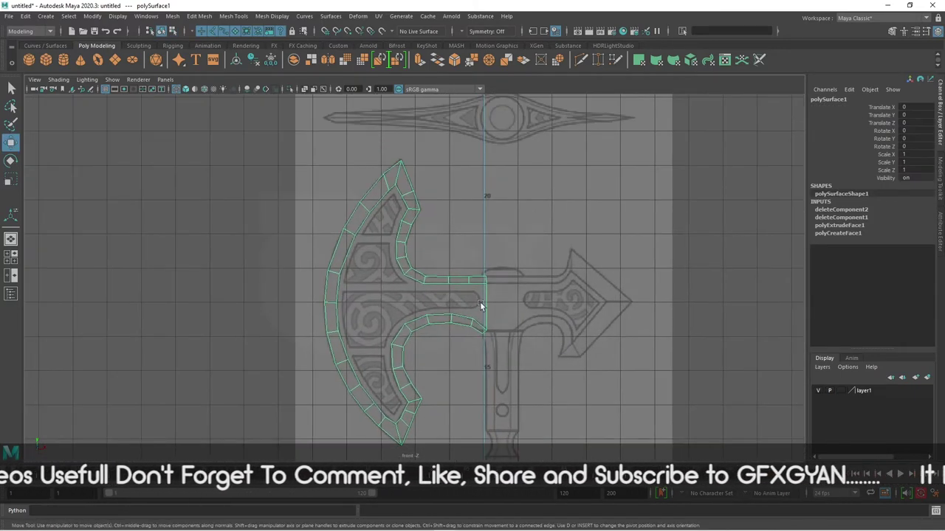
scroll(480, 304, up, 2)
scroll(465, 307, up, 2)
alt+middle_drag(458, 327, 388, 317)
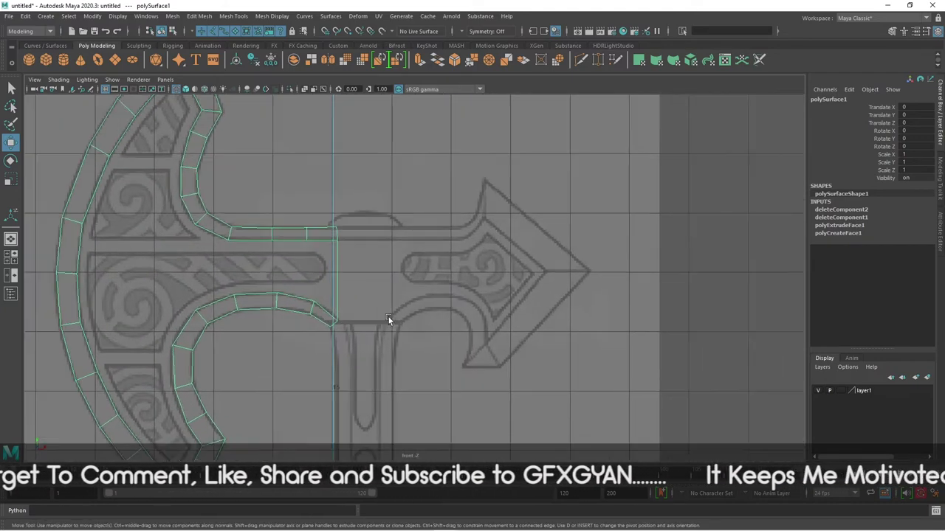
scroll(300, 251, up, 1)
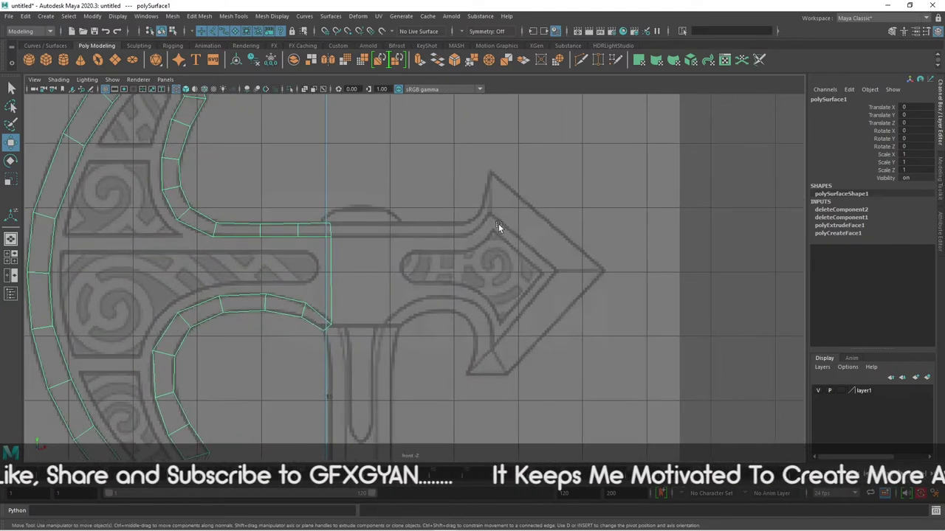
scroll(495, 288, up, 2)
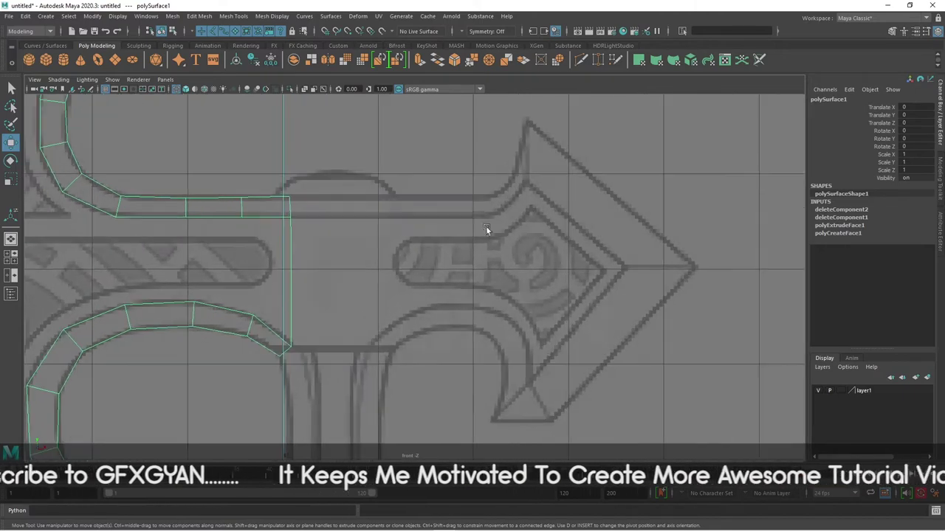
scroll(496, 325, up, 1)
scroll(480, 318, up, 1)
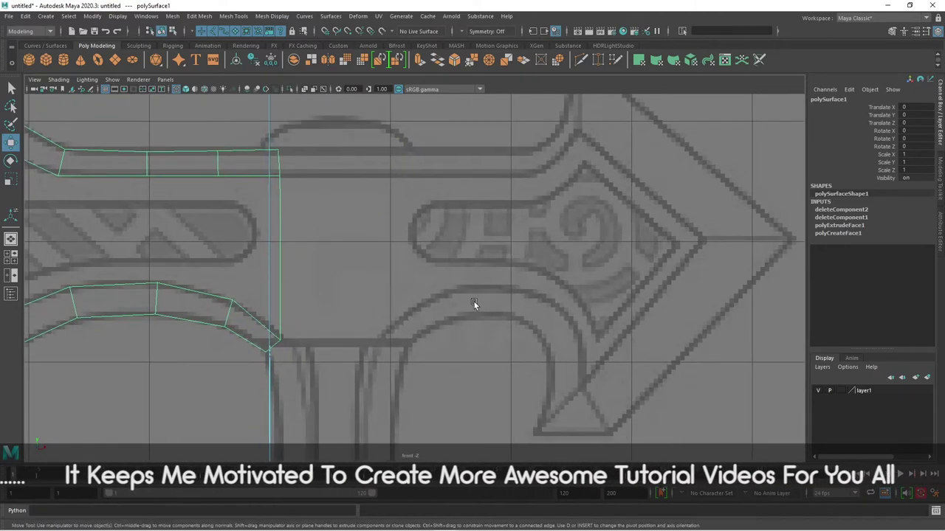
alt+middle_drag(474, 306, 421, 327)
scroll(357, 275, up, 1)
Step: Use Mesh Tools > Create Polygon to trace the spike outline into a new face, polySurface2
click(233, 15)
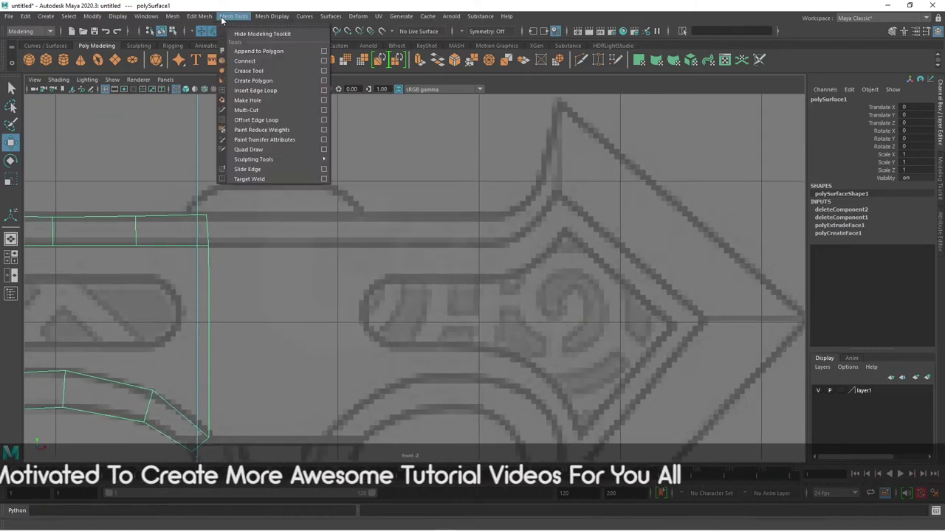
click(246, 83)
scroll(416, 263, up, 2)
scroll(334, 207, down, 2)
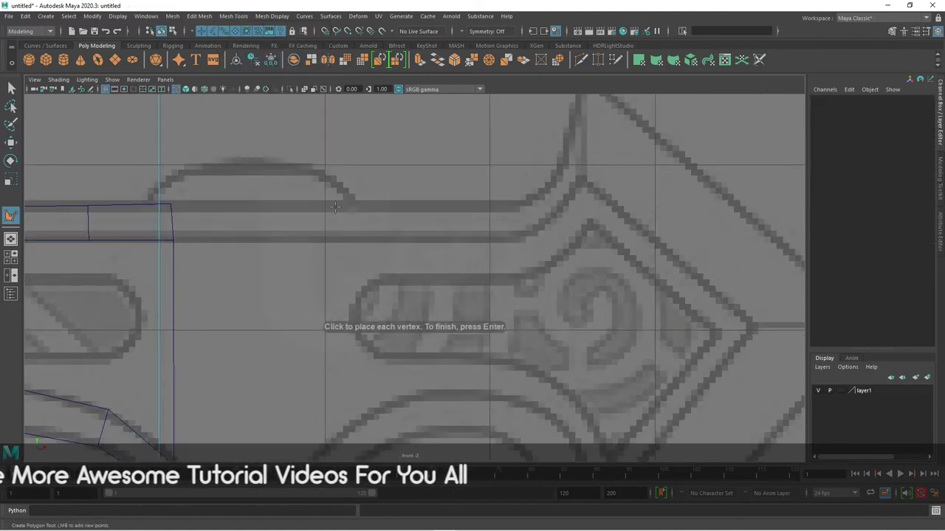
scroll(334, 205, down, 4)
scroll(405, 288, up, 2)
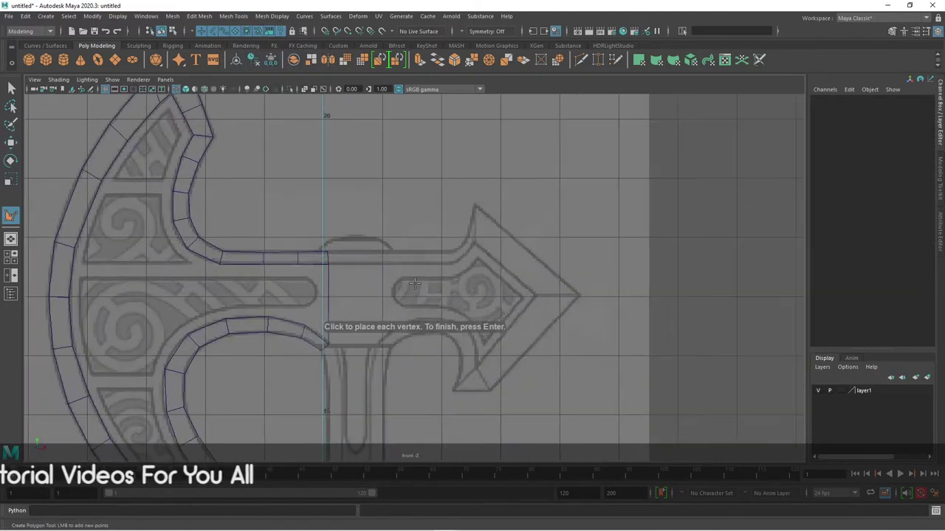
scroll(410, 284, up, 1)
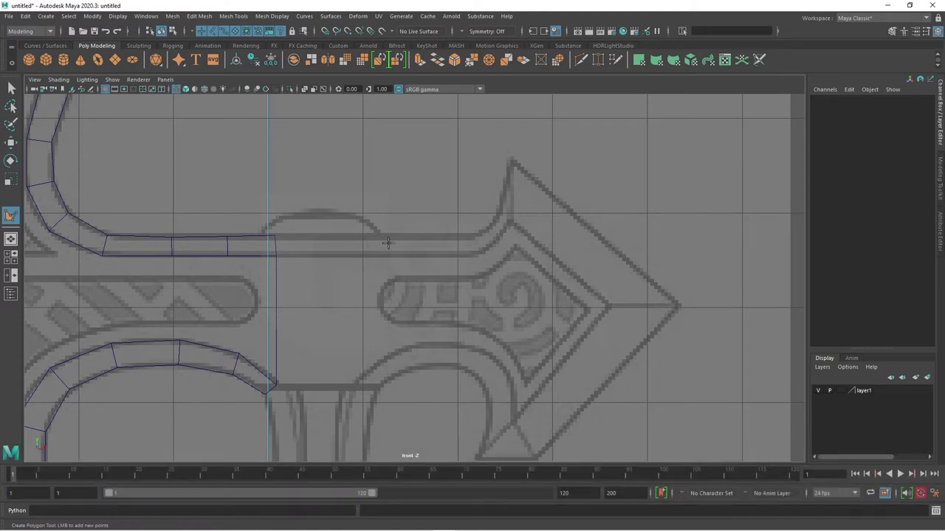
scroll(434, 263, up, 1)
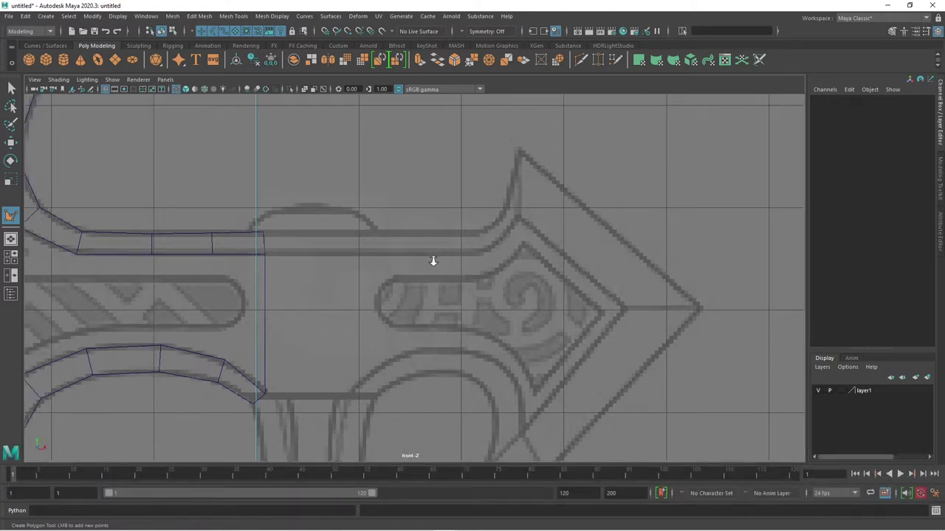
scroll(391, 243, up, 1)
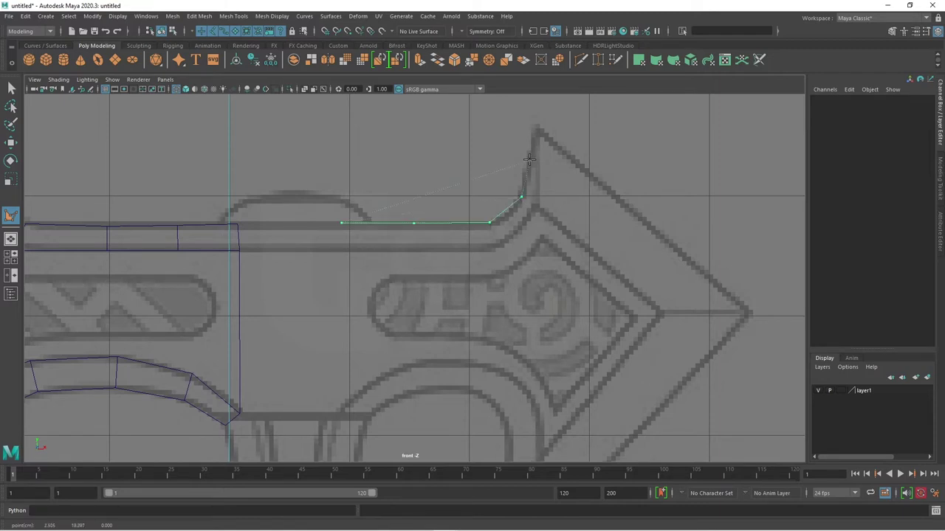
click(751, 310)
alt+middle_drag(751, 310, 746, 239)
click(701, 289)
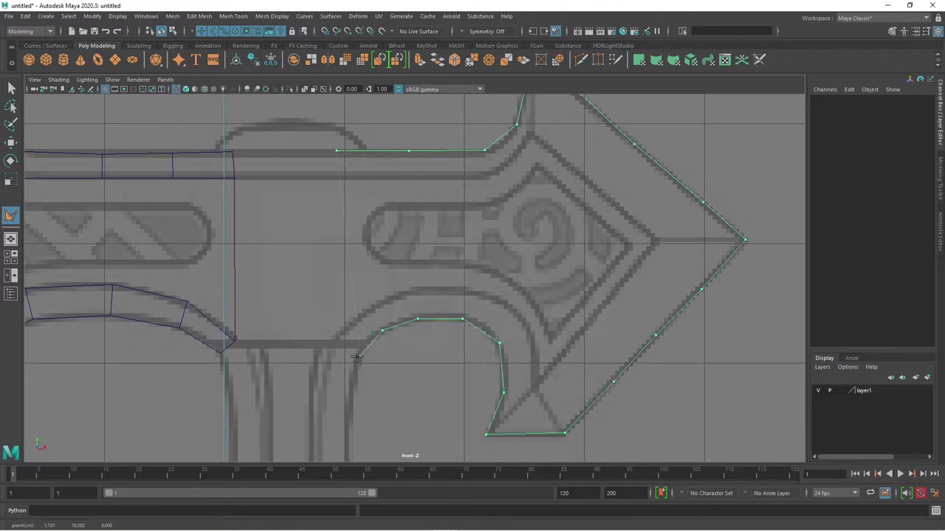
key(Return)
Step: Move the spike's top-left corner vertex so its left edge is vertical
click(460, 317)
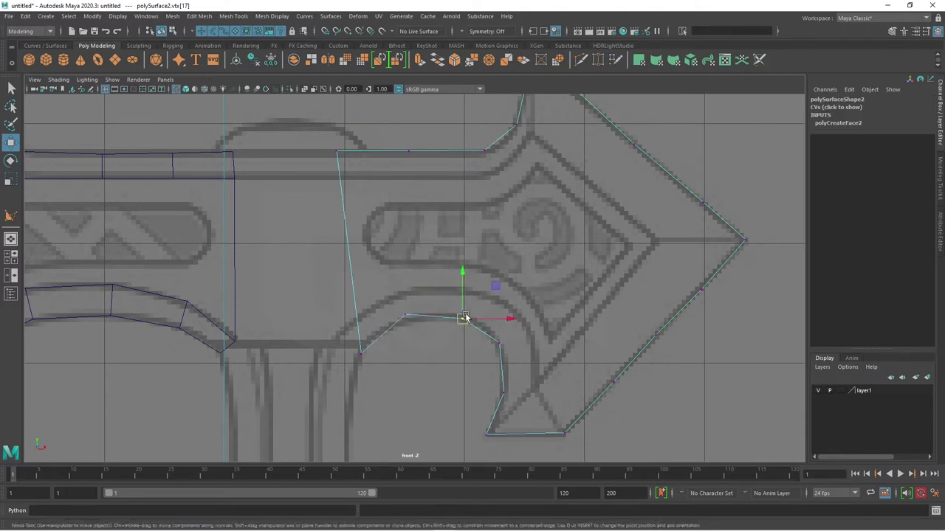
click(498, 341)
drag(338, 152, 362, 151)
Step: Check both axe pieces in perspective and select the spike's face
key(F8)
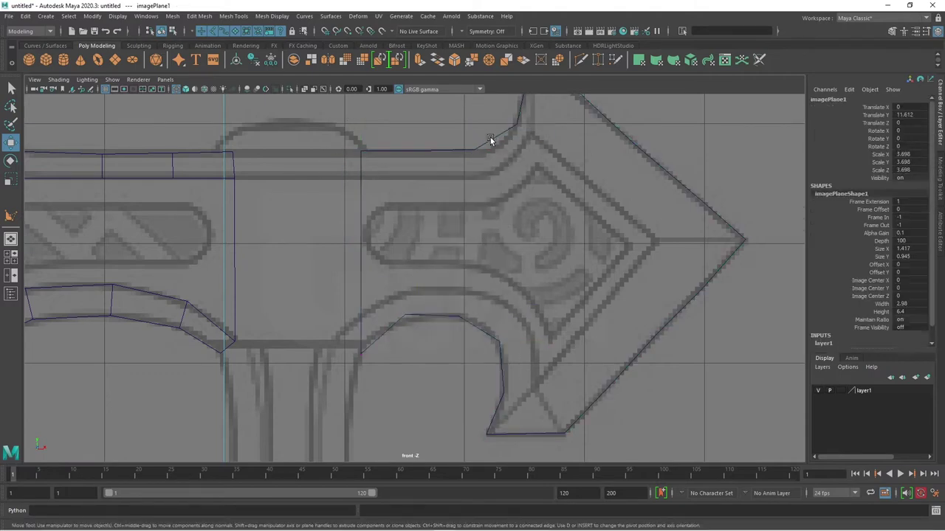
key(f)
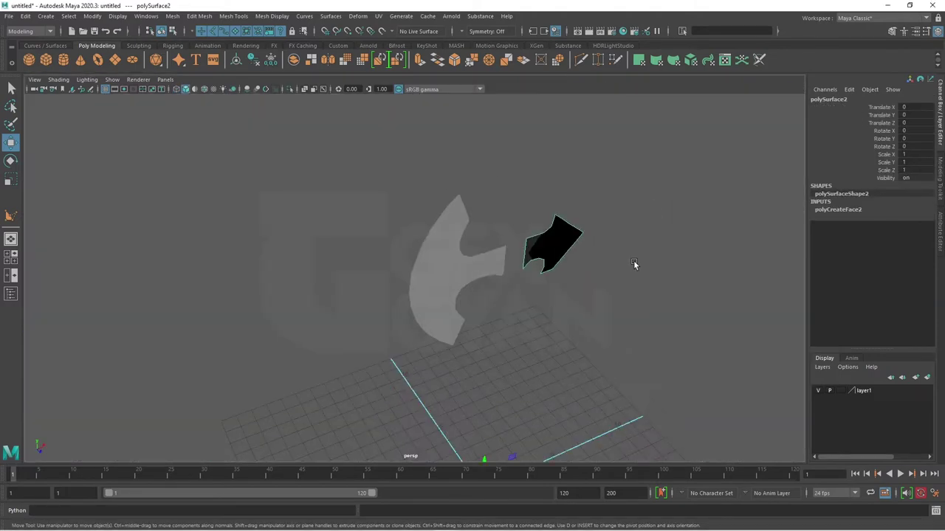
alt+drag(647, 175, 565, 332)
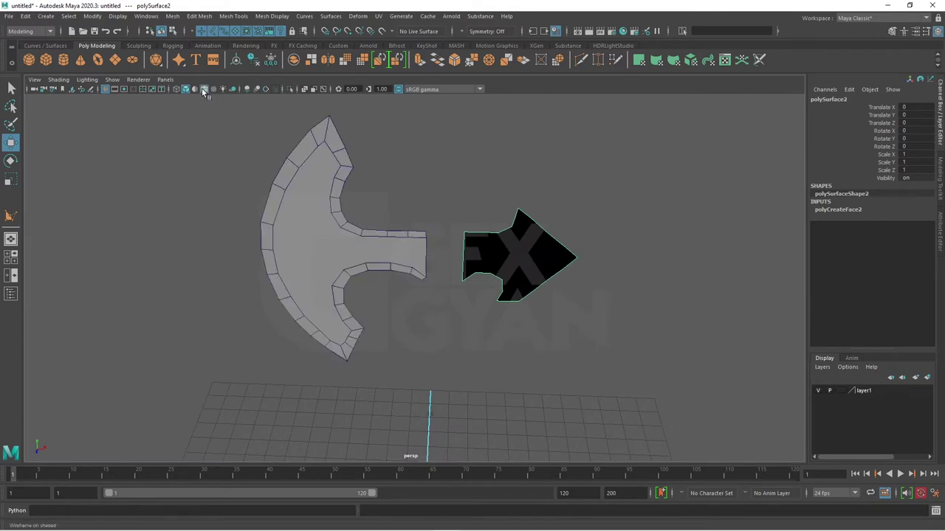
alt+drag(548, 364, 378, 268)
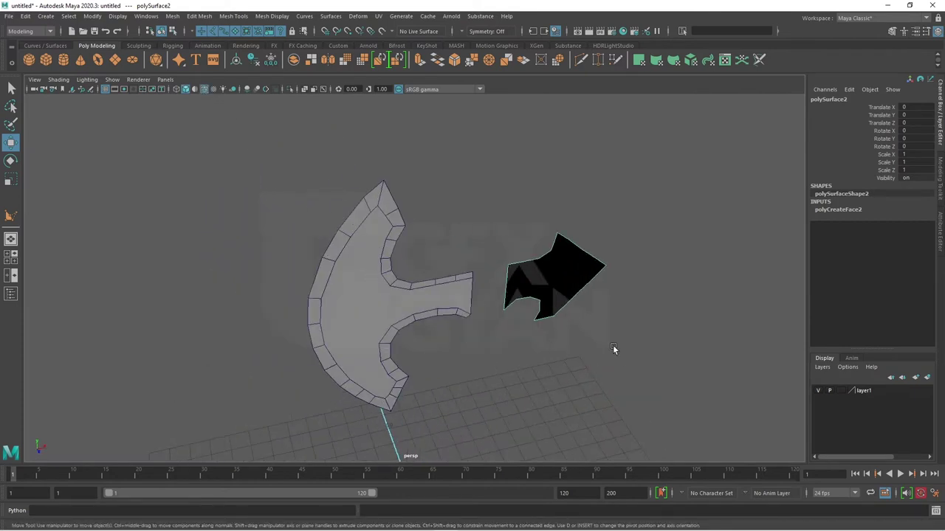
mouse_move(612, 349)
alt+mouse_down()
mouse_move(552, 316)
mouse_move(524, 348)
mouse_move(580, 363)
mouse_move(494, 351)
alt+mouse_up()
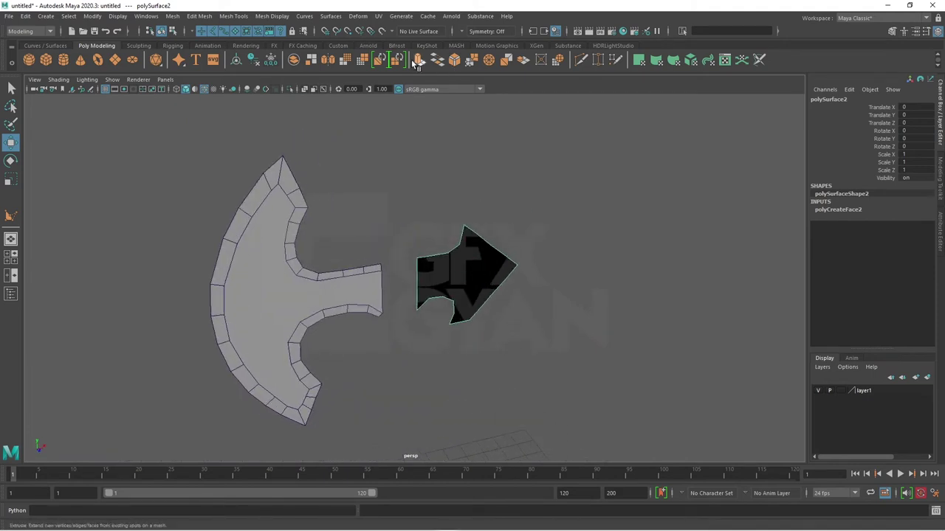
right_drag(457, 262, 453, 274)
click(476, 236)
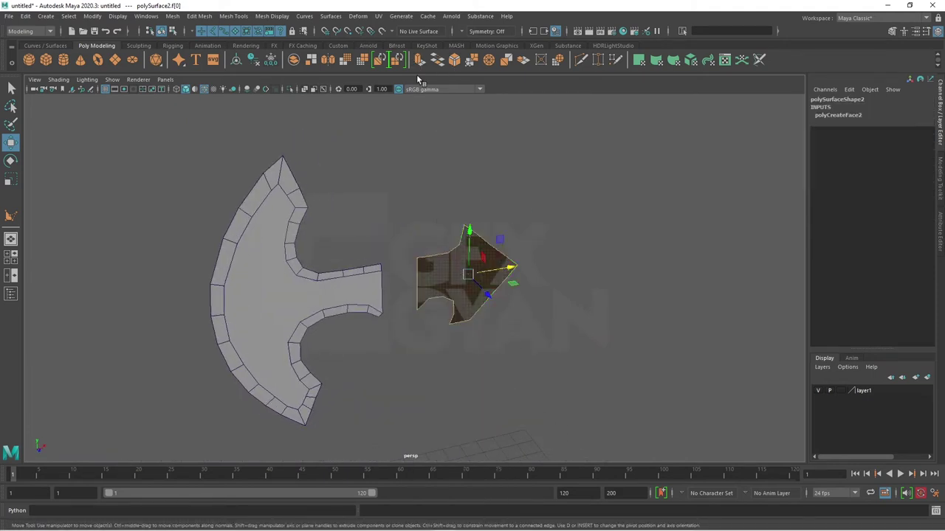
Step: Extrude the spike face with Ctrl+E and inset it with a 0.19 offset
key(ctrl+e)
drag(354, 360, 355, 359)
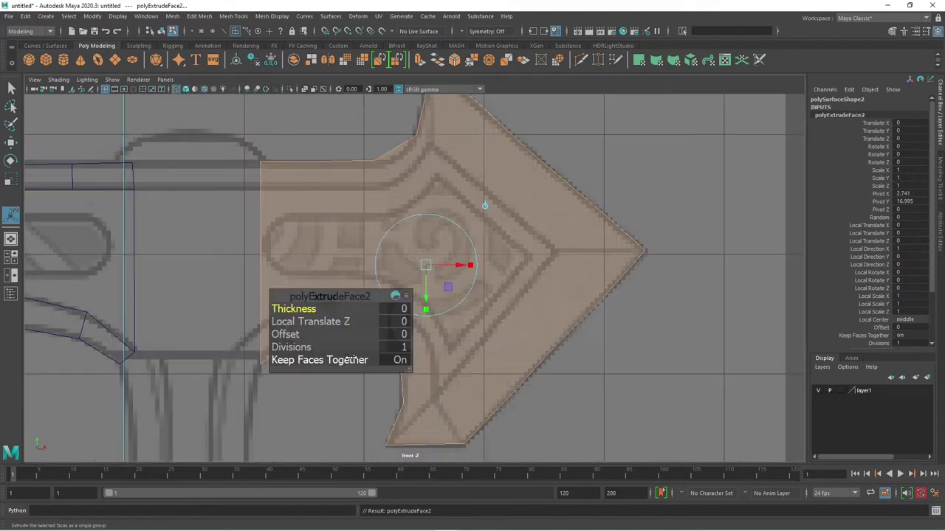
mouse_move(341, 297)
mouse_down()
mouse_move(382, 297)
mouse_move(732, 130)
mouse_up()
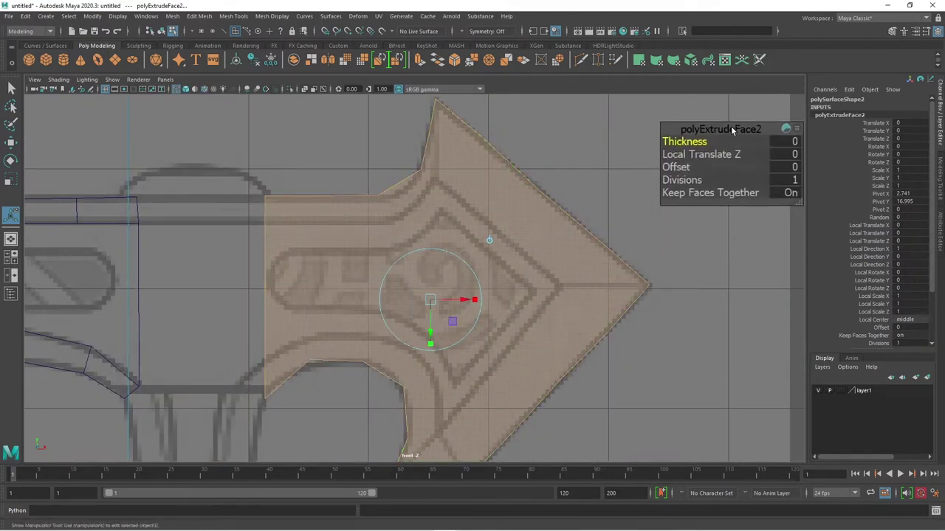
drag(678, 169, 691, 171)
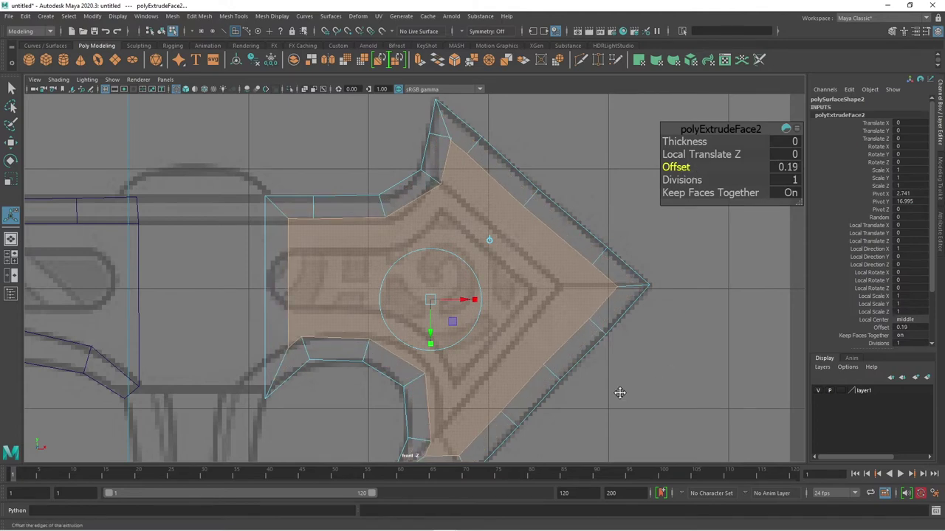
mouse_move(620, 392)
alt+middle_down()
mouse_move(597, 320)
mouse_move(572, 404)
mouse_move(601, 384)
alt+middle_up()
Step: Select the whole spike mesh in object mode and view it in the maximised perspective viewport
key(w)
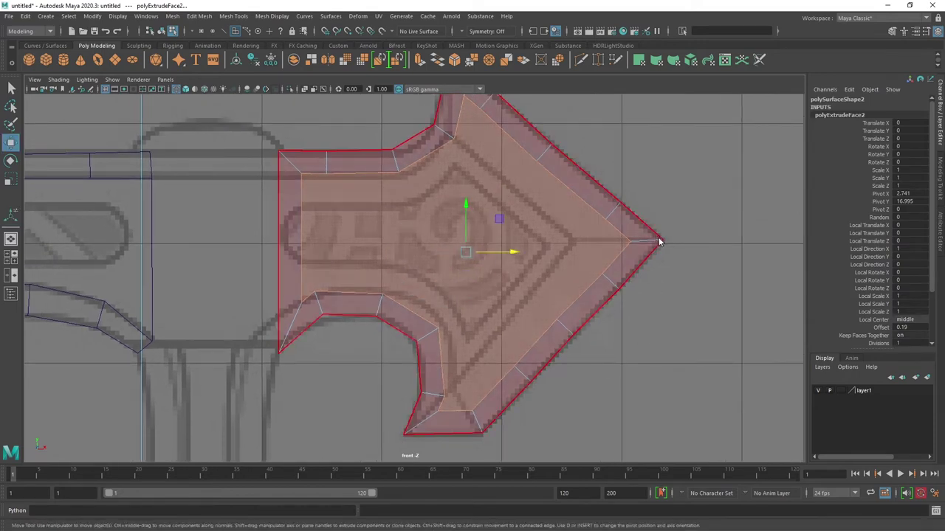
click(639, 234)
key(F8)
key(space)
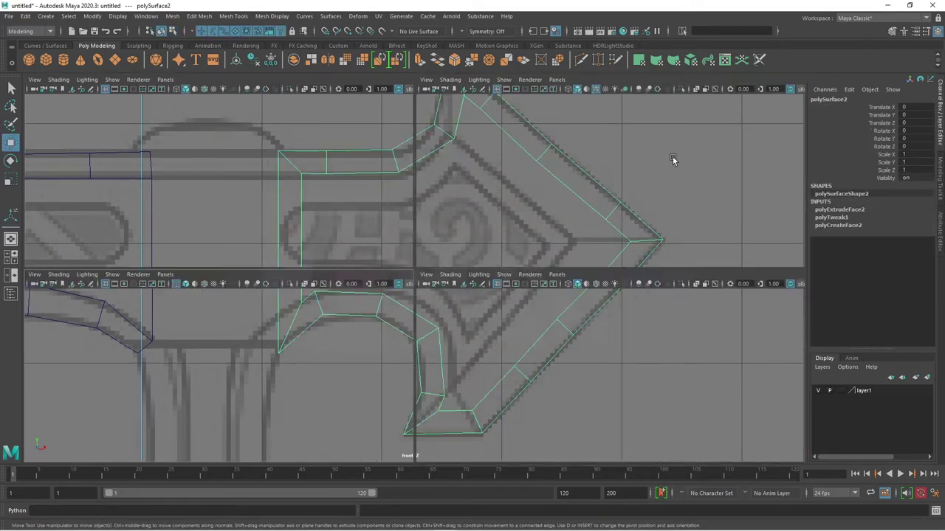
key(space)
mouse_move(490, 253)
alt+mouse_down()
mouse_move(573, 304)
mouse_move(636, 301)
mouse_move(493, 278)
mouse_move(468, 255)
alt+mouse_up()
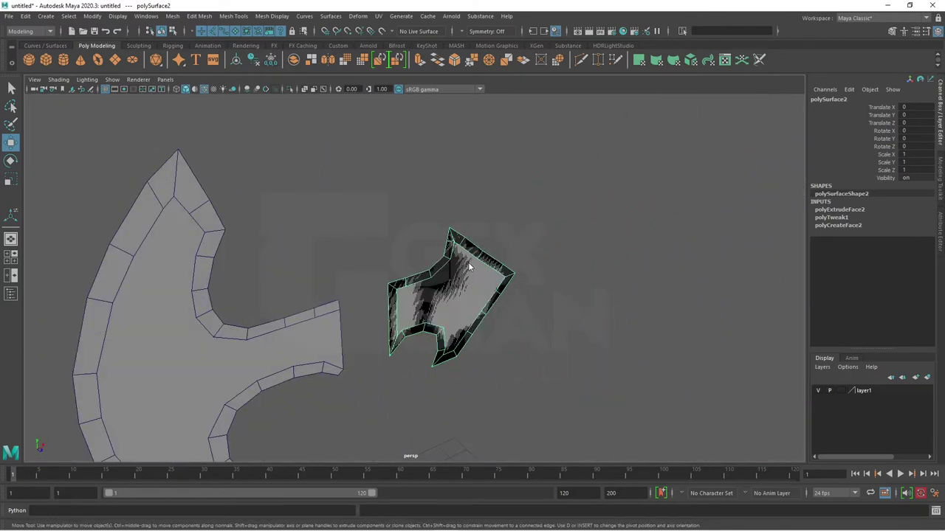
Step: Select faces of the arrow mesh, then undo an accidental face move
right_drag(468, 254, 472, 275)
click(478, 258)
double_click(479, 255)
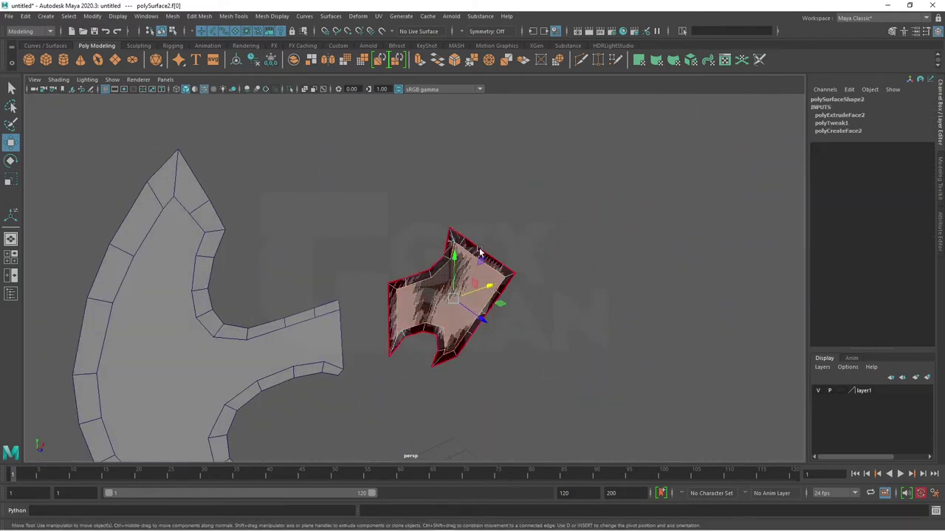
click(476, 252)
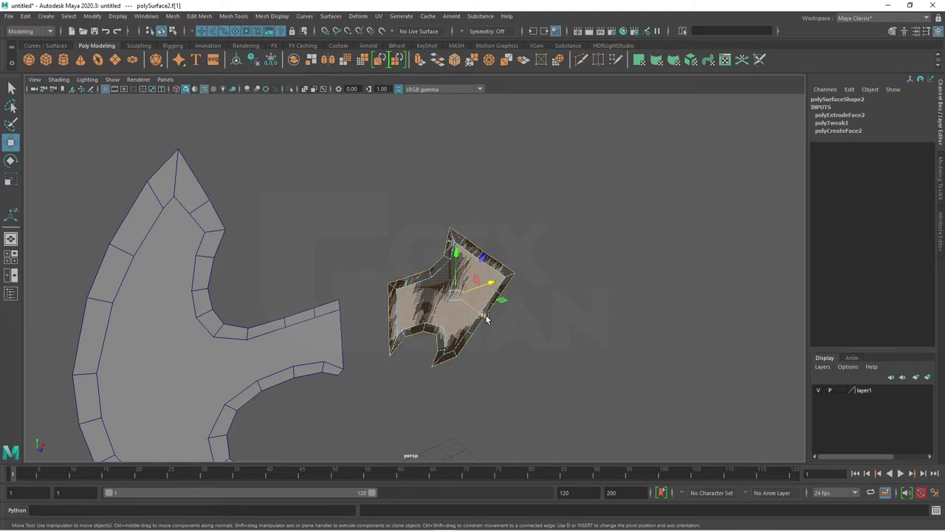
drag(486, 319, 498, 341)
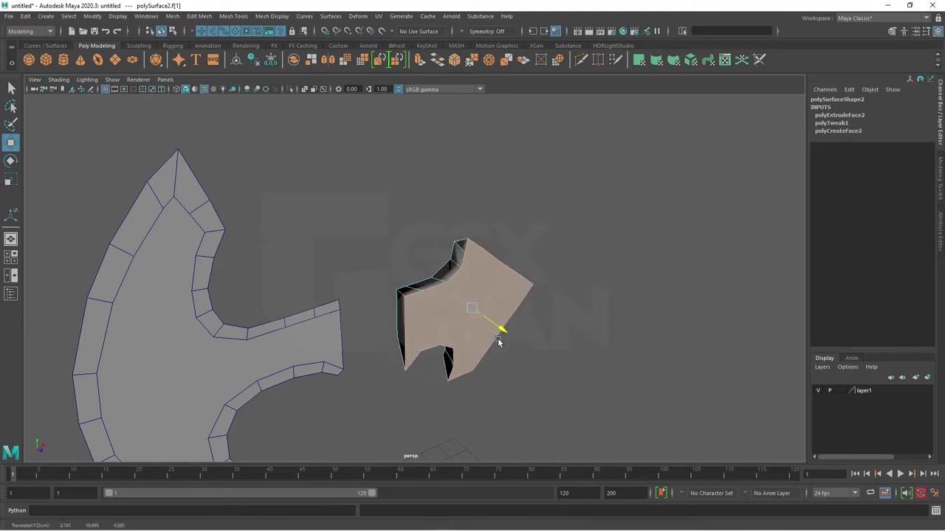
key(ctrl+z)
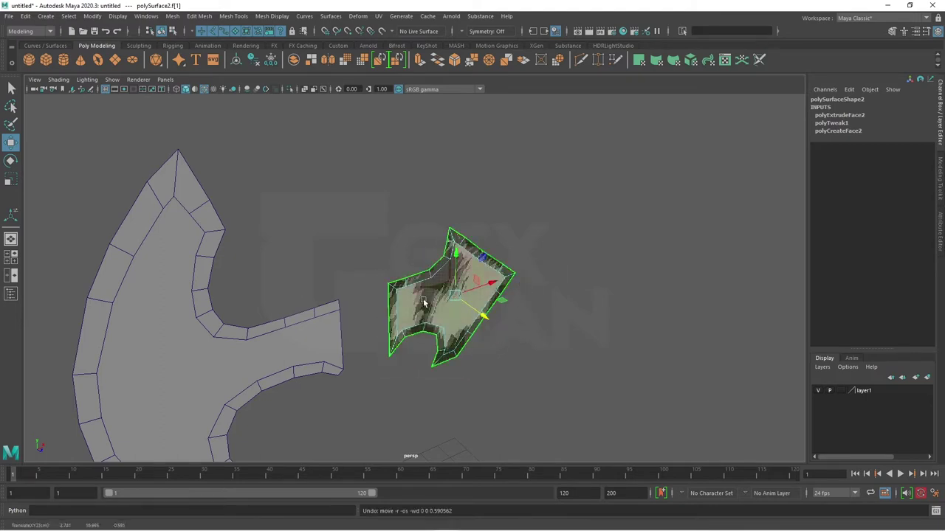
Step: Reverse polySurface2's normals with Mesh Display > Reverse
click(599, 314)
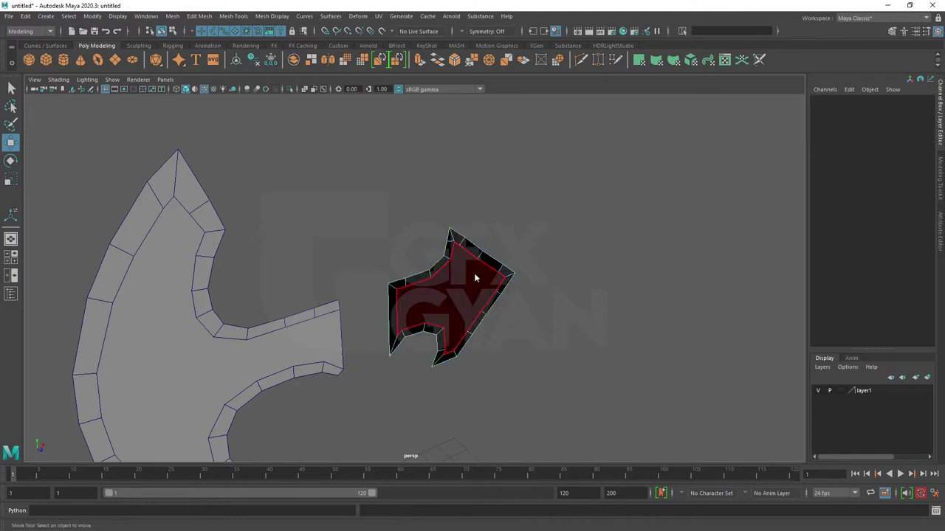
right_drag(474, 273, 531, 237)
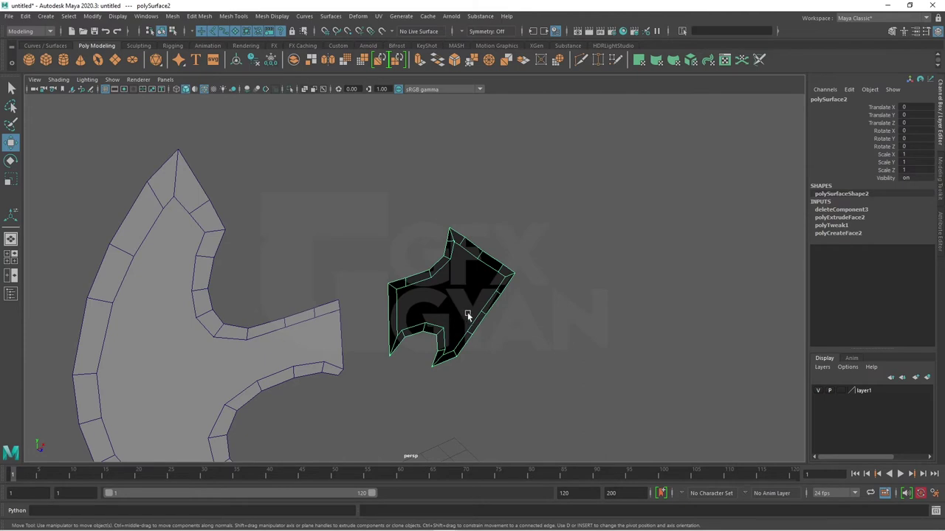
click(274, 17)
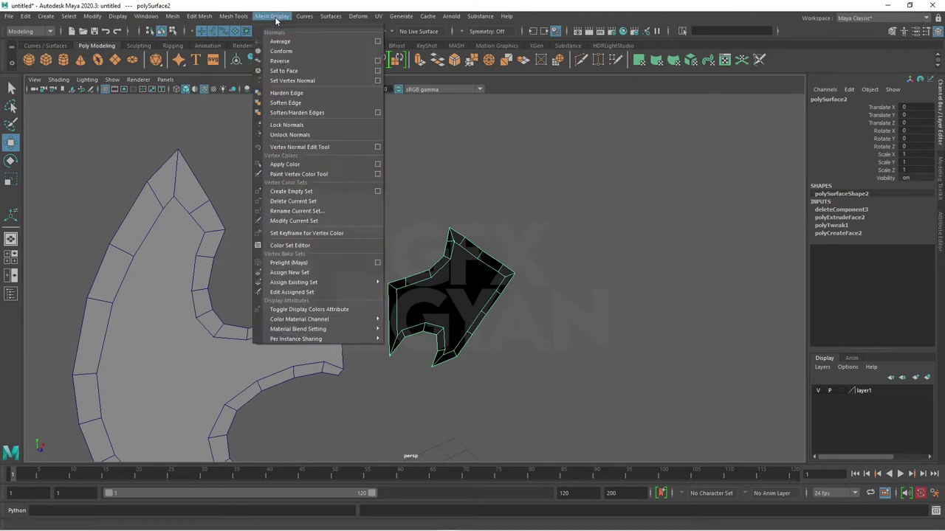
click(282, 63)
Step: Reselect the arrow mesh and maximise the front view
click(389, 266)
click(460, 316)
mouse_move(459, 316)
alt+mouse_down()
mouse_move(480, 381)
mouse_move(486, 375)
alt+mouse_up()
key(space)
key(space)
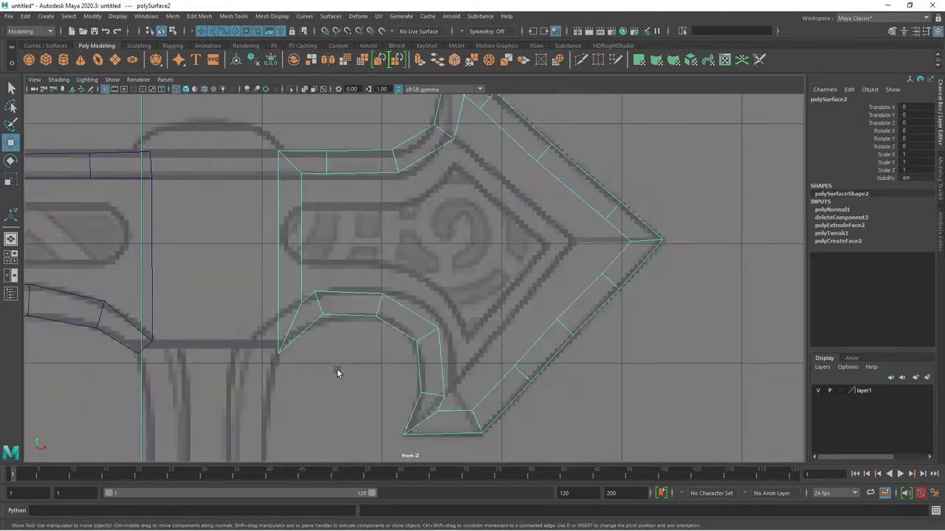
Step: Zoom the front view onto the arrow mesh and enter vertex editing
scroll(362, 332, up, 2)
scroll(434, 269, down, 4)
alt+middle_drag(434, 269, 313, 265)
scroll(444, 263, up, 1)
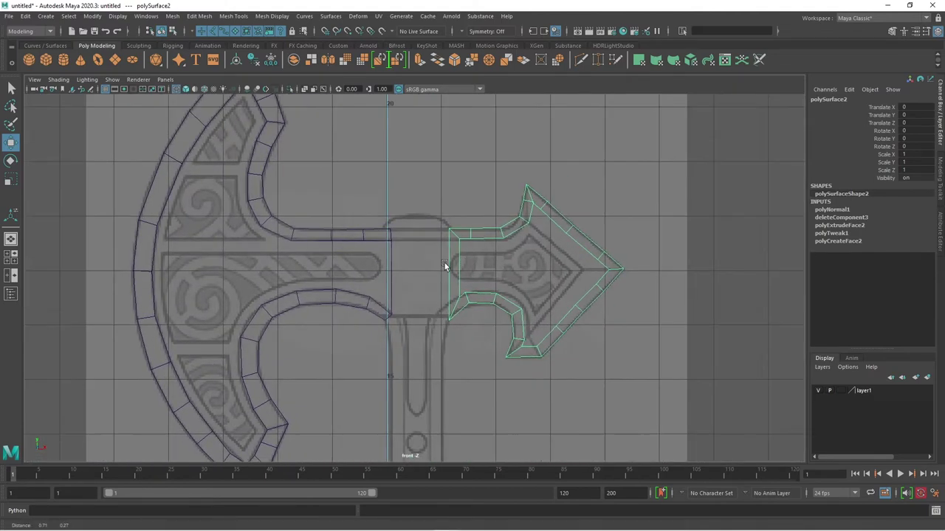
scroll(472, 280, up, 3)
scroll(691, 280, up, 1)
alt+middle_drag(691, 281, 632, 294)
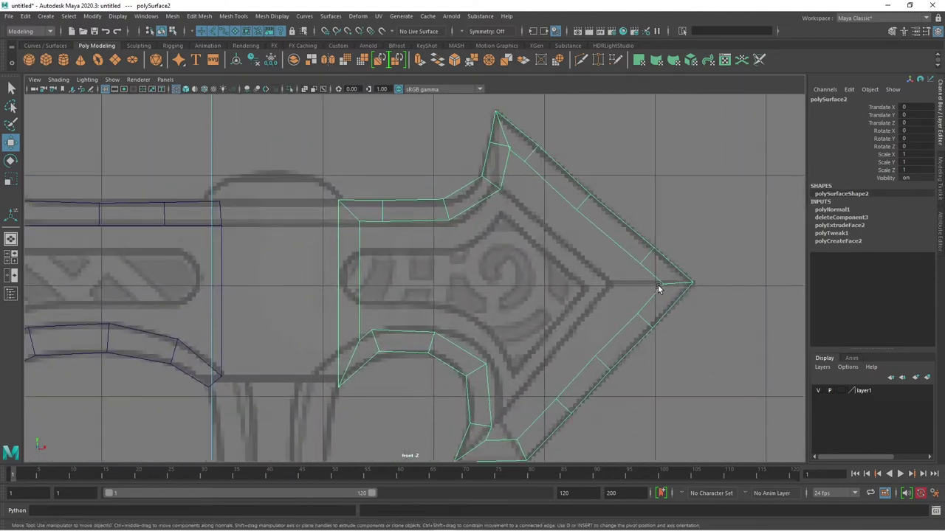
right_drag(659, 287, 611, 265)
scroll(701, 299, up, 1)
Step: Move the tip, upper spike and corner vertices onto the reference outline
mouse_move(714, 296)
mouse_down()
mouse_move(717, 287)
mouse_move(626, 259)
mouse_up()
click(700, 259)
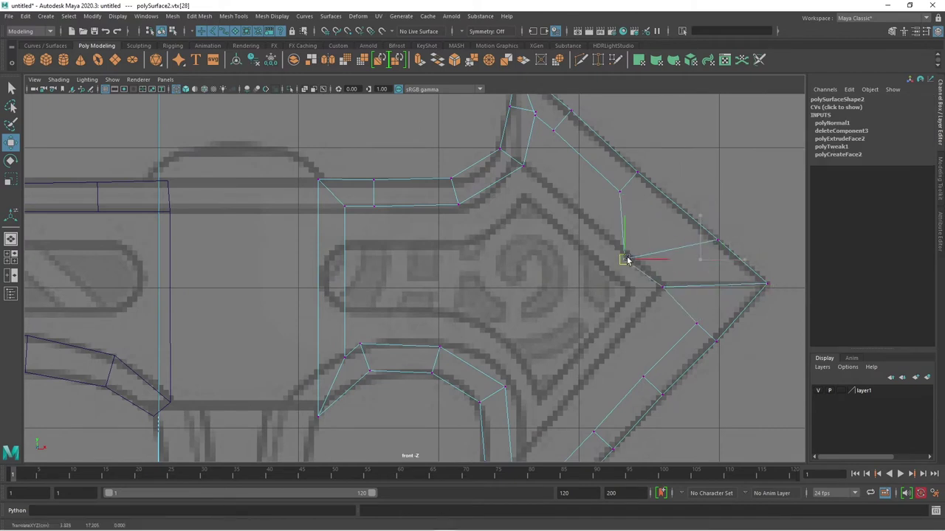
scroll(601, 211, up, 2)
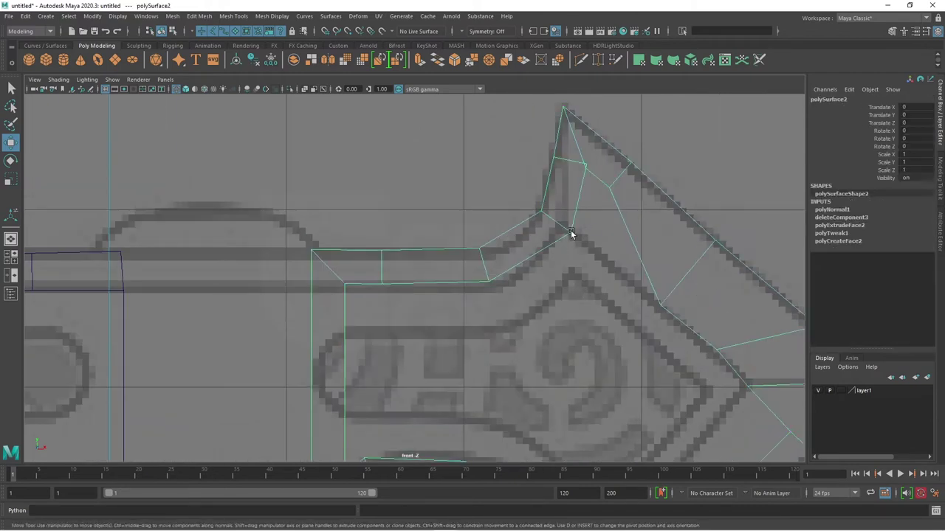
click(569, 231)
mouse_move(569, 232)
mouse_down()
mouse_move(559, 225)
mouse_move(537, 257)
mouse_up()
drag(487, 281, 466, 282)
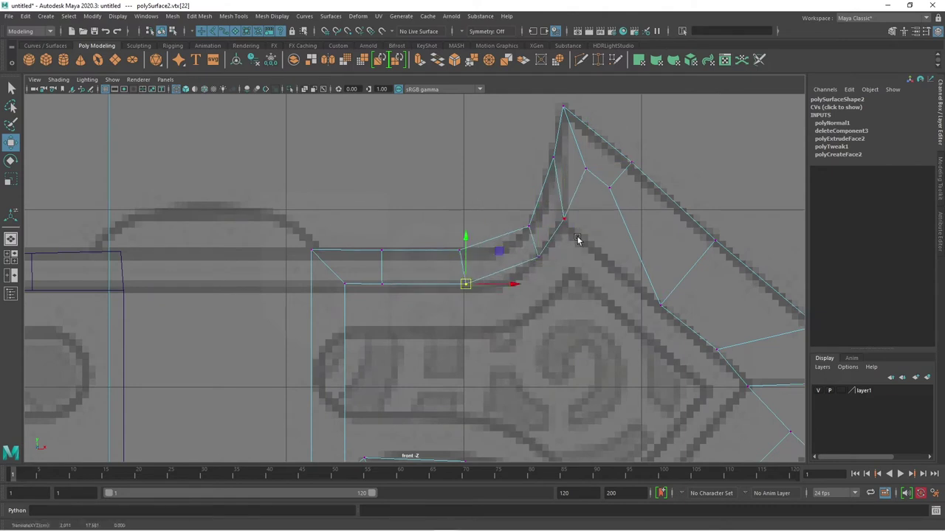
drag(528, 226, 517, 242)
drag(552, 158, 543, 199)
click(585, 170)
drag(590, 164, 612, 185)
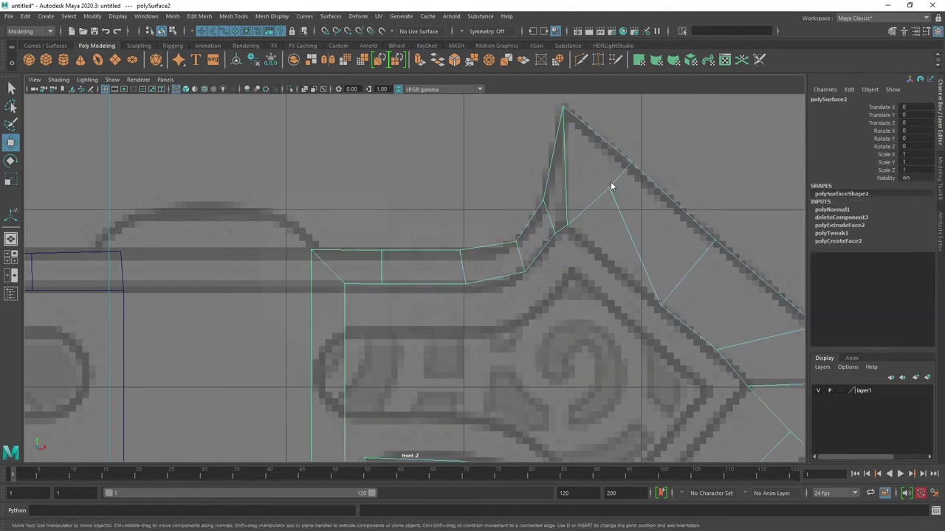
click(595, 243)
alt+middle_drag(595, 242, 498, 283)
Step: Reshape the mid-edge and lower corner vertices to match the outline
drag(457, 227, 465, 238)
click(377, 160)
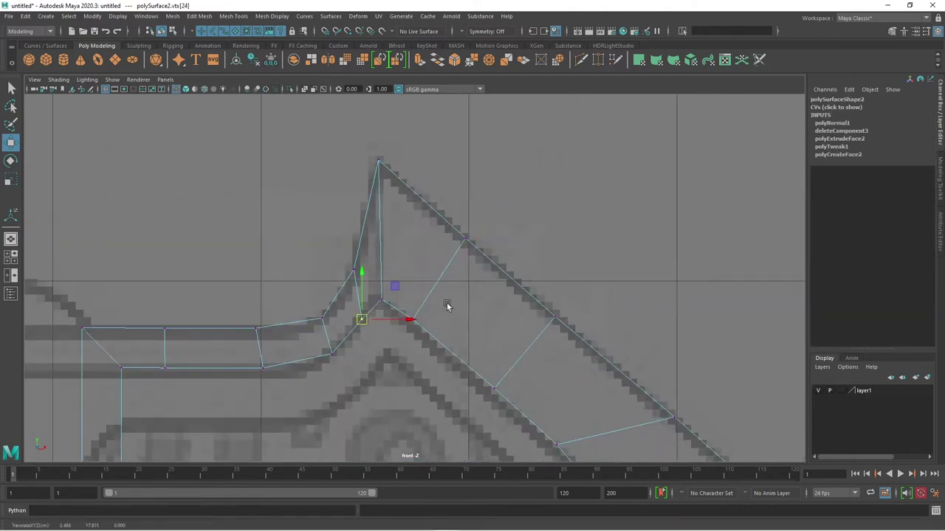
click(494, 387)
mouse_move(492, 392)
alt+middle_down()
mouse_move(516, 263)
mouse_move(576, 295)
alt+middle_up()
click(469, 314)
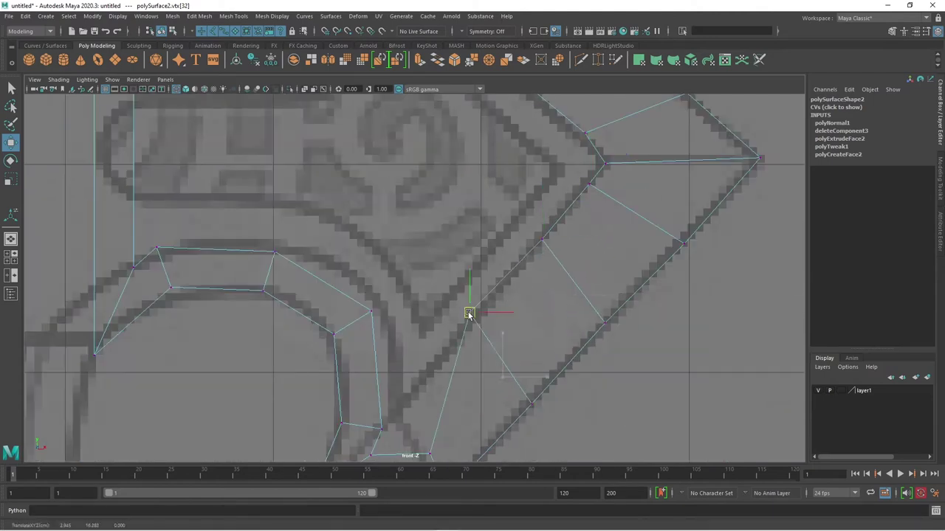
alt+middle_drag(469, 313, 540, 179)
drag(479, 270, 460, 280)
click(443, 157)
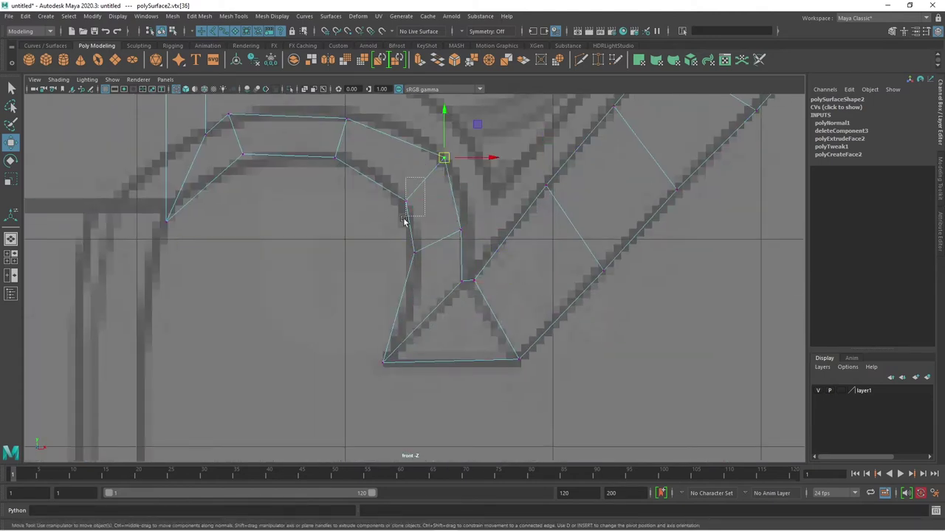
drag(404, 221, 404, 221)
Step: Shift the inner-curve and right-side vertices, then several left vertices, onto the outline
alt+middle_drag(406, 221, 448, 259)
click(592, 277)
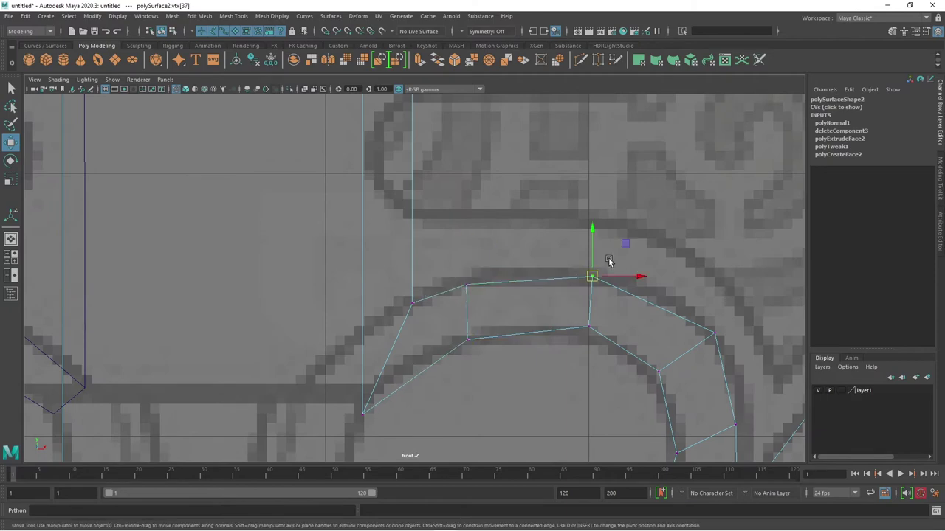
click(702, 354)
drag(702, 355, 666, 329)
mouse_move(411, 305)
right_down()
mouse_move(355, 260)
mouse_move(317, 249)
right_up()
drag(363, 295, 265, 379)
drag(411, 285, 369, 292)
drag(502, 300, 473, 303)
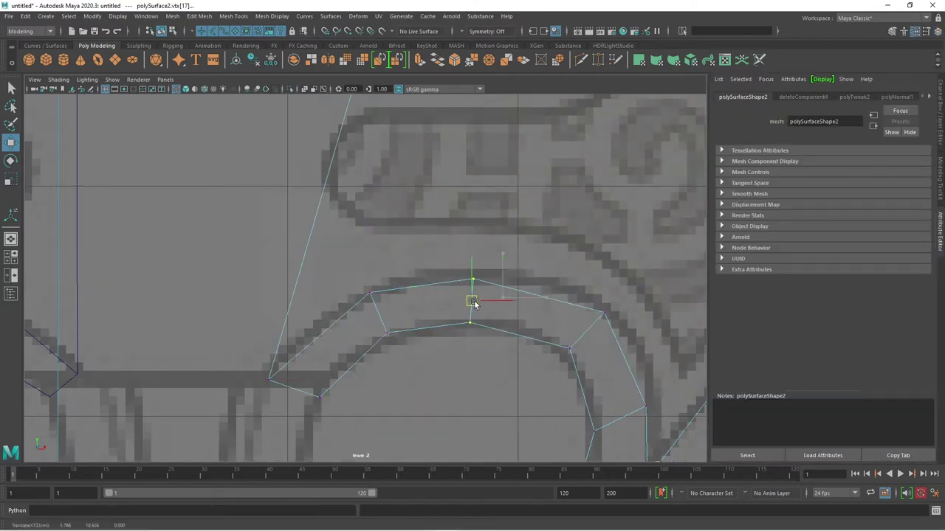
Step: Scale the left piece's facing end vertices into a vertical line and view both pieces in perspective
scroll(474, 303, down, 3)
alt+middle_drag(546, 363, 357, 266)
click(386, 226)
mouse_move(386, 226)
mouse_down()
mouse_move(381, 308)
mouse_move(411, 310)
mouse_up()
key(r)
mouse_move(244, 199)
mouse_down()
mouse_move(295, 414)
mouse_move(293, 312)
mouse_up()
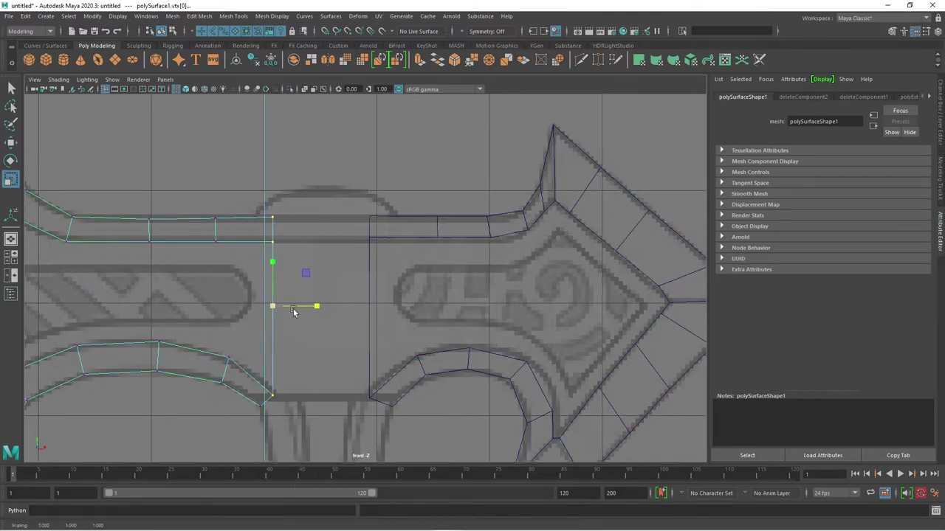
key(w)
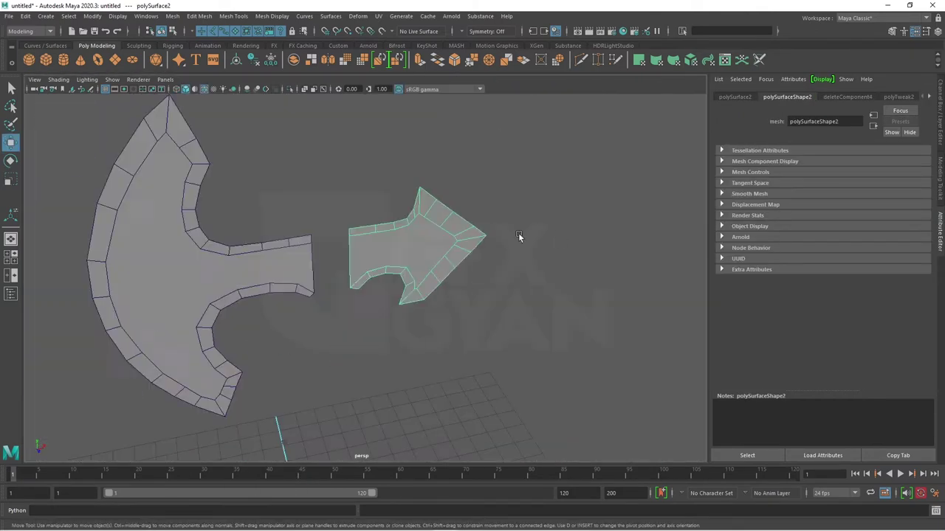
mouse_move(518, 232)
alt+mouse_down()
mouse_move(509, 341)
mouse_move(438, 353)
mouse_move(445, 313)
mouse_move(463, 331)
mouse_move(512, 341)
mouse_move(327, 312)
mouse_move(273, 254)
alt+mouse_up()
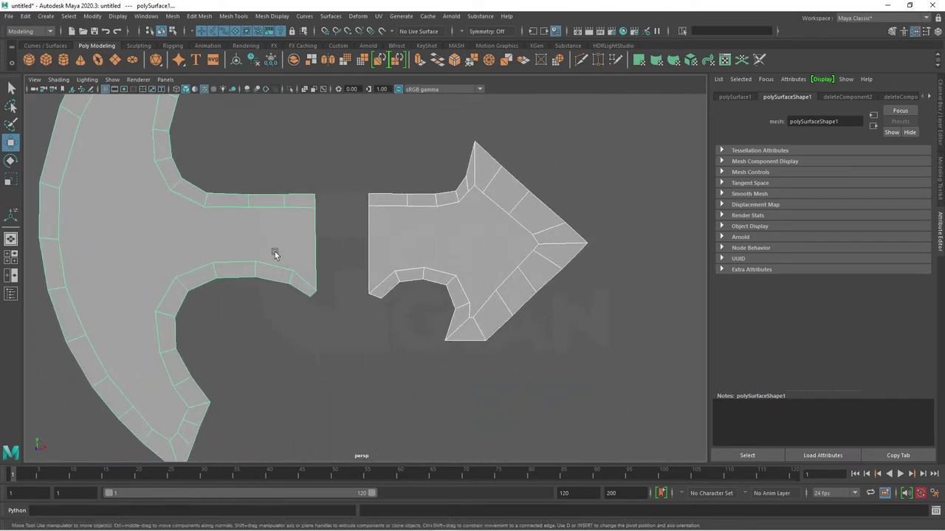
Step: Select both axe pieces and combine them into one mesh with Mesh > Combine
alt+right_drag(274, 254, 352, 264)
mouse_move(487, 210)
right_down()
mouse_move(517, 206)
mouse_move(517, 240)
right_up()
click(516, 241)
shift+click(299, 244)
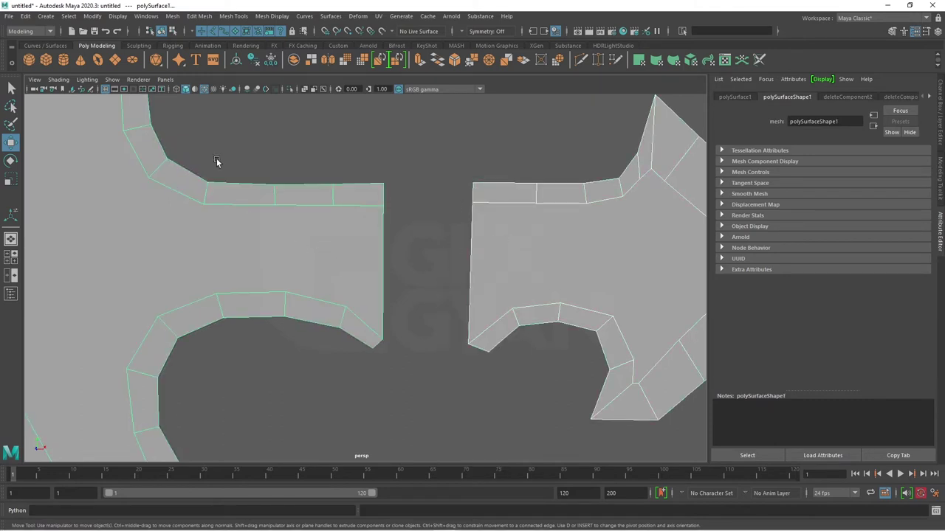
click(172, 16)
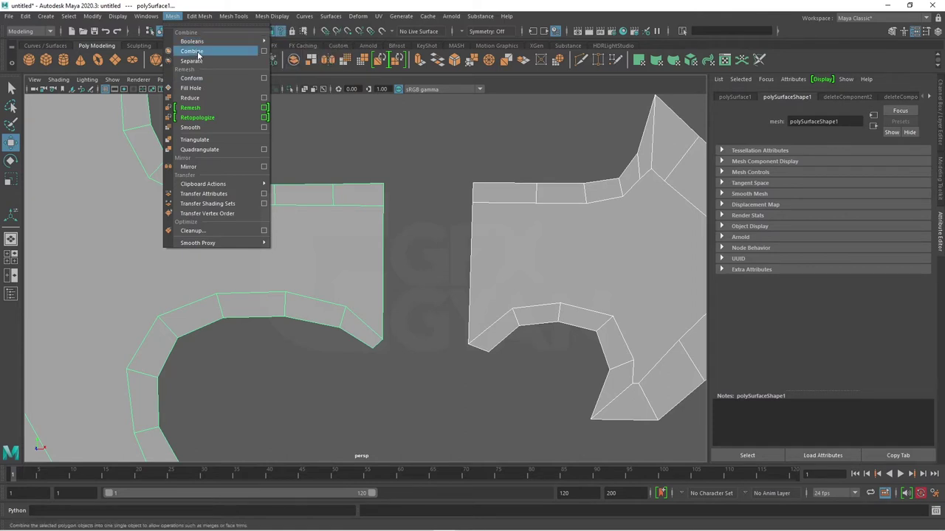
click(192, 51)
Step: Select the two facing border edges on either side of the gap
right_drag(432, 240, 402, 236)
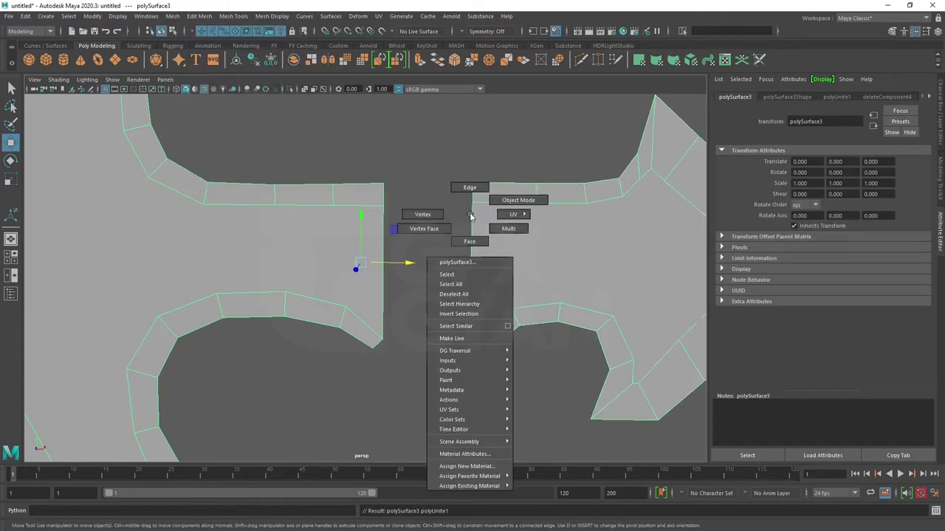
click(475, 193)
shift+click(388, 190)
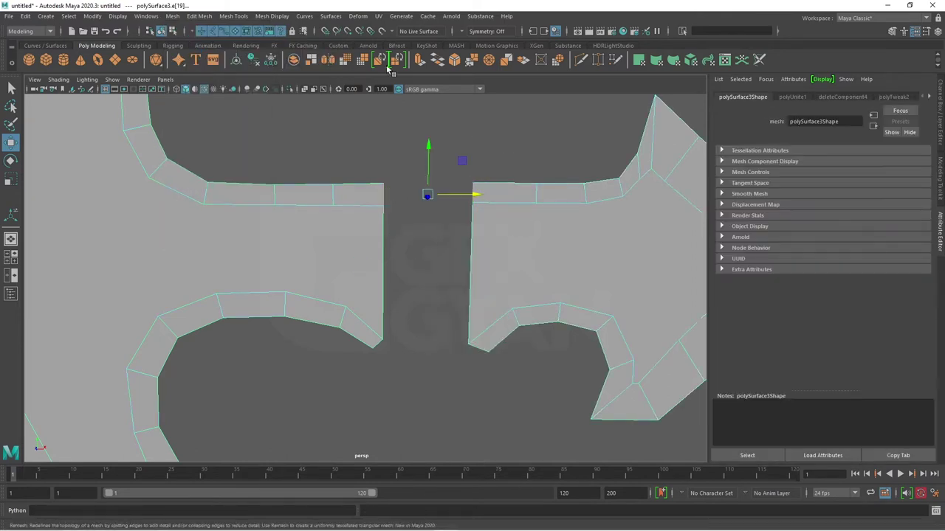
Step: Bridge the gap between the blade and spike edges with 3 divisions
click(436, 63)
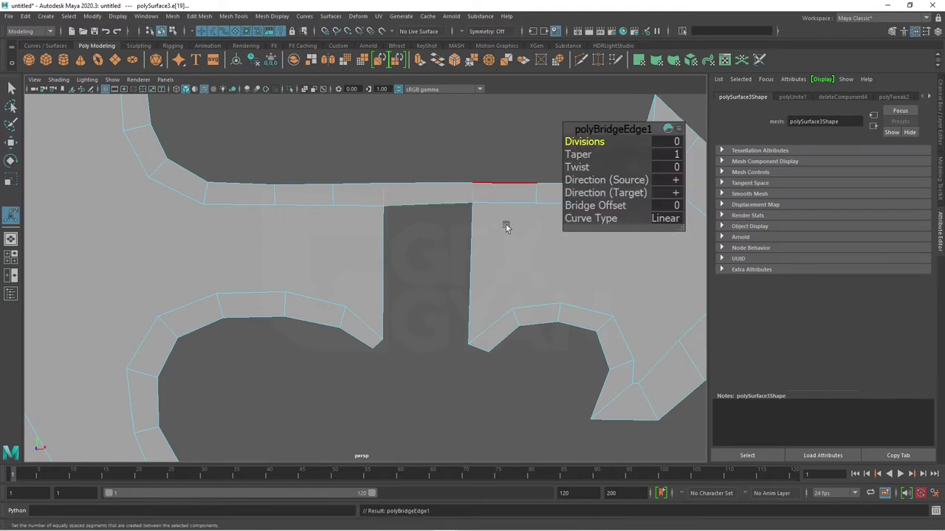
key(ctrl+z)
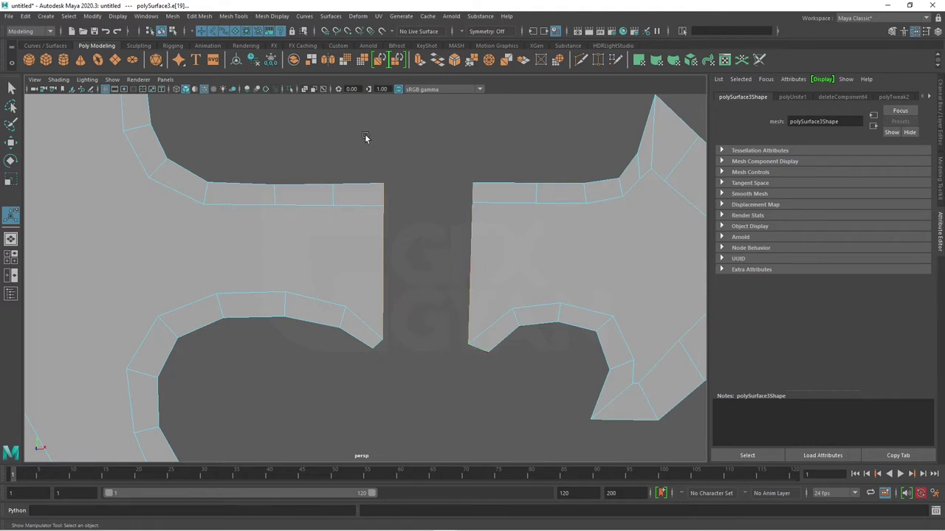
click(437, 63)
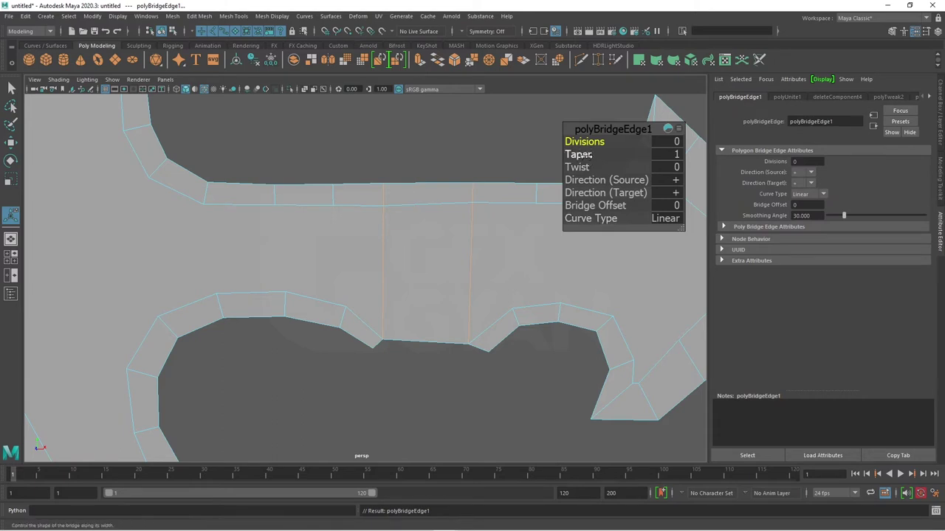
drag(587, 141, 594, 141)
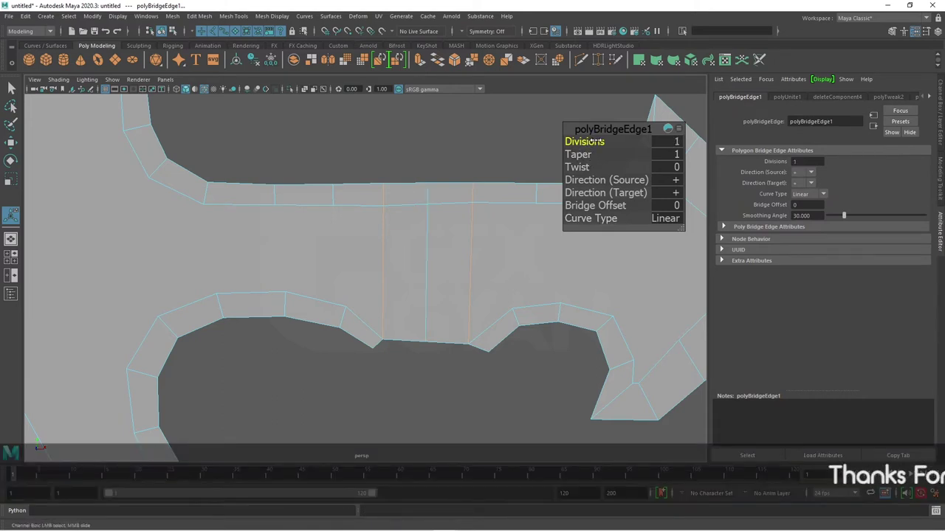
Step: Switch to the front view with the axe reference image behind the mesh
scroll(499, 243, down, 3)
scroll(447, 270, up, 3)
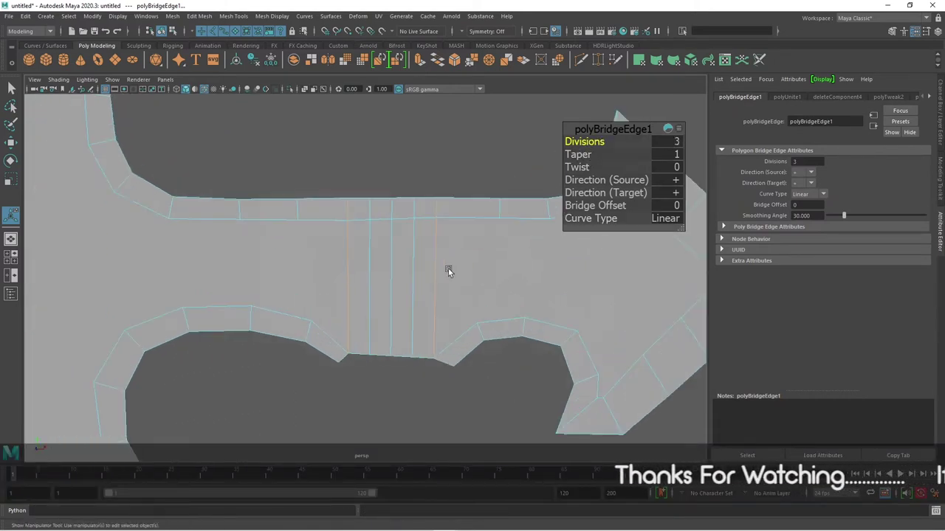
scroll(415, 270, down, 1)
scroll(206, 326, down, 1)
key(space)
key(space)
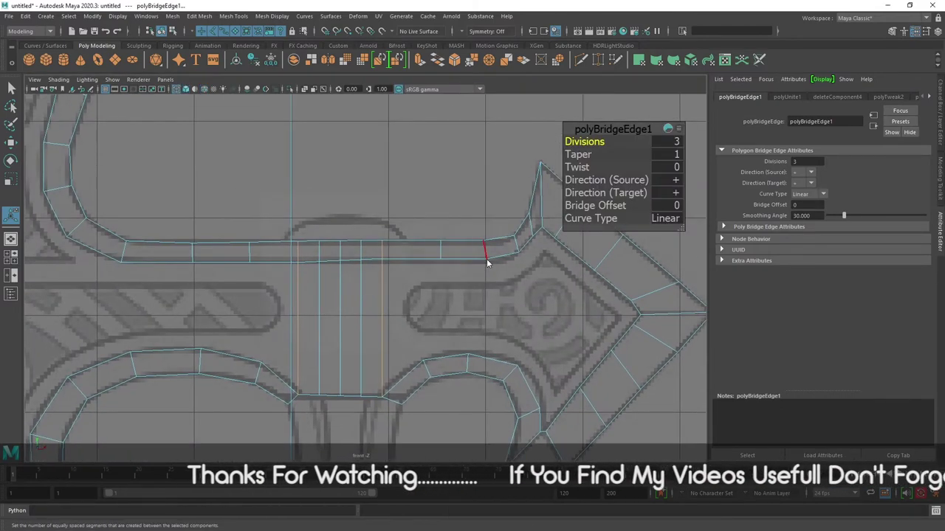
Step: Move the bridged section's bottom vertex row onto the reference line
right_drag(486, 260, 122, 251)
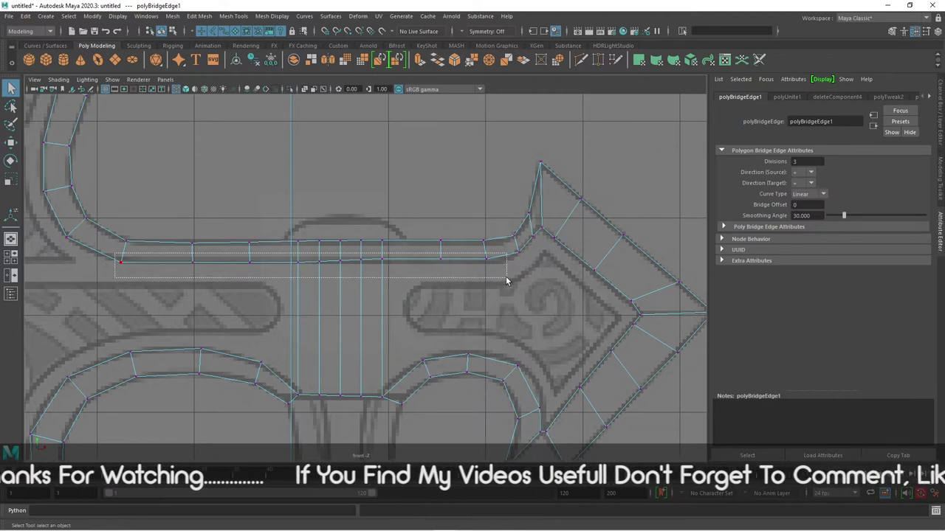
drag(354, 276, 507, 278)
key(r)
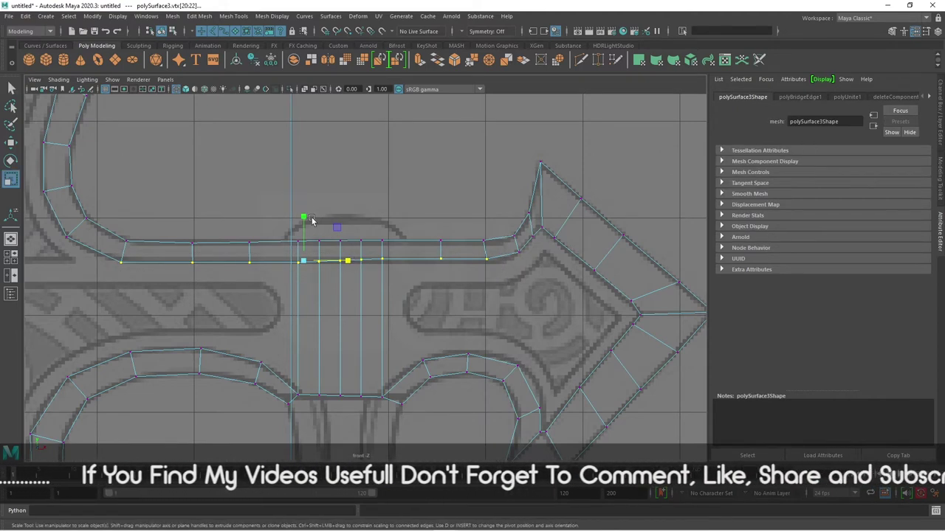
key(w)
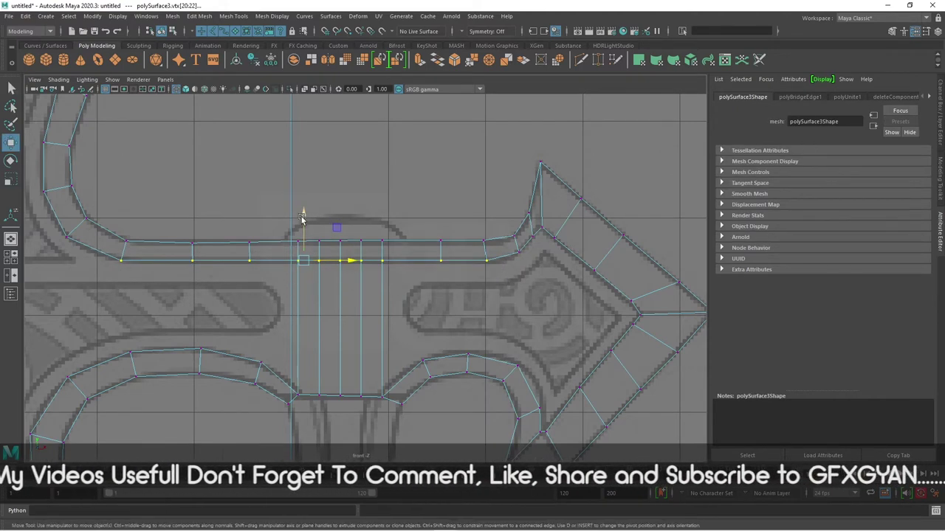
drag(305, 217, 303, 220)
Step: Select the top vertex row of the bridged section, ready to scale it flat
key(F8)
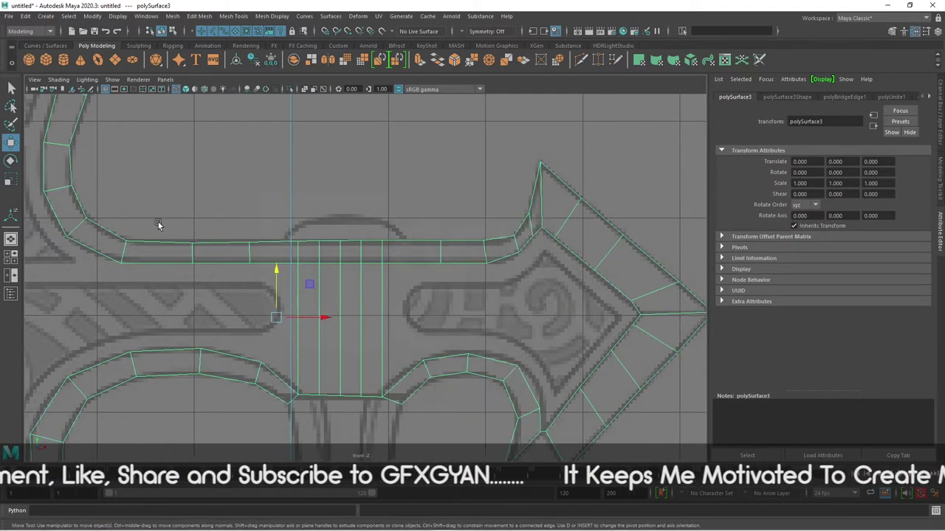
key(F9)
drag(112, 225, 496, 250)
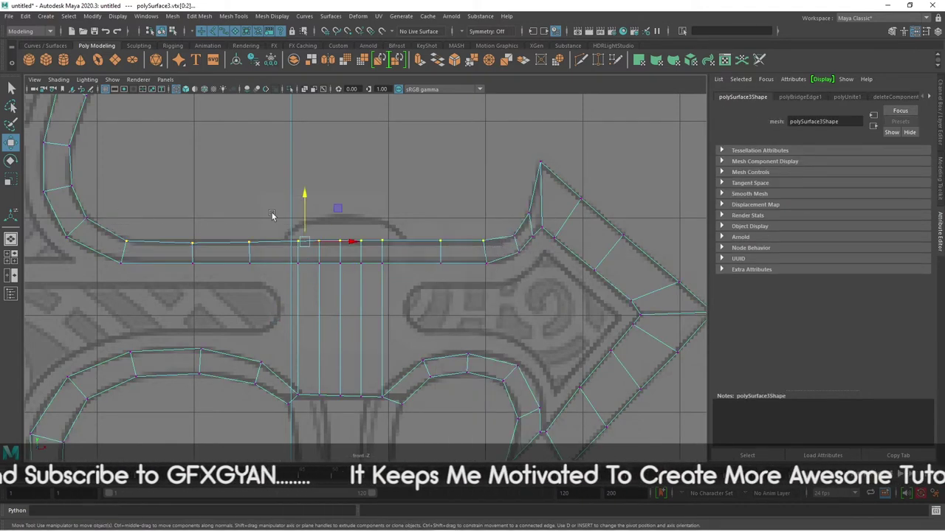
key(r)
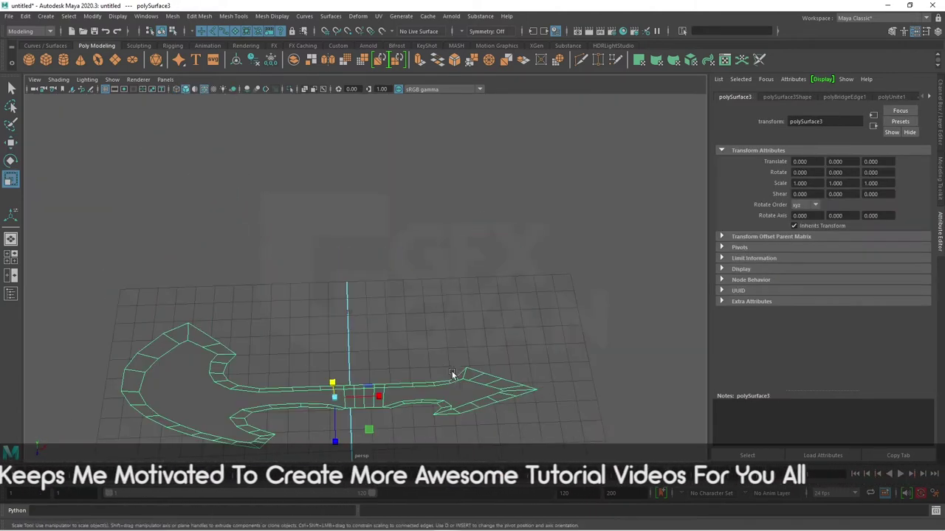
Step: Orbit and zoom into a perspective view of the bridged axe
alt+drag(301, 272, 386, 281)
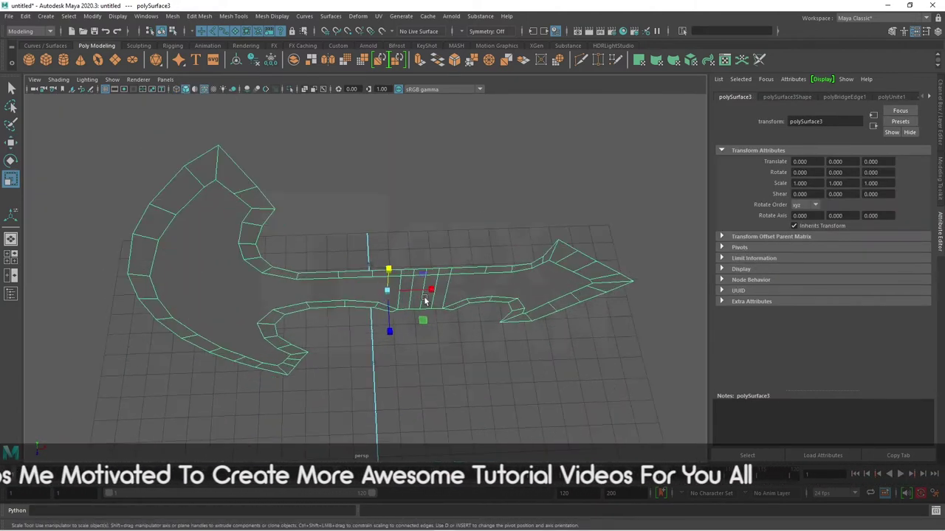
scroll(385, 280, up, 5)
scroll(414, 274, up, 3)
mouse_move(347, 261)
alt+mouse_down()
mouse_move(407, 264)
mouse_move(371, 169)
alt+mouse_up()
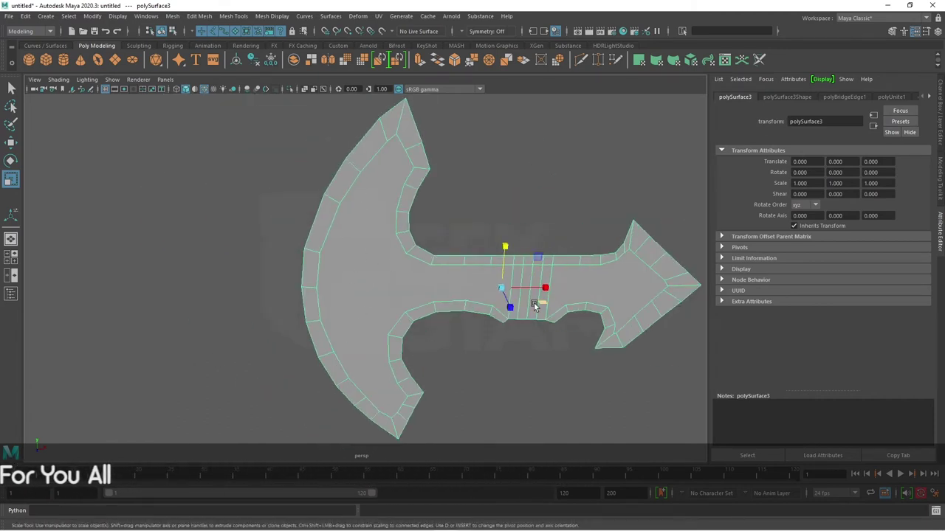
scroll(527, 301, up, 3)
scroll(457, 323, up, 2)
scroll(457, 317, up, 2)
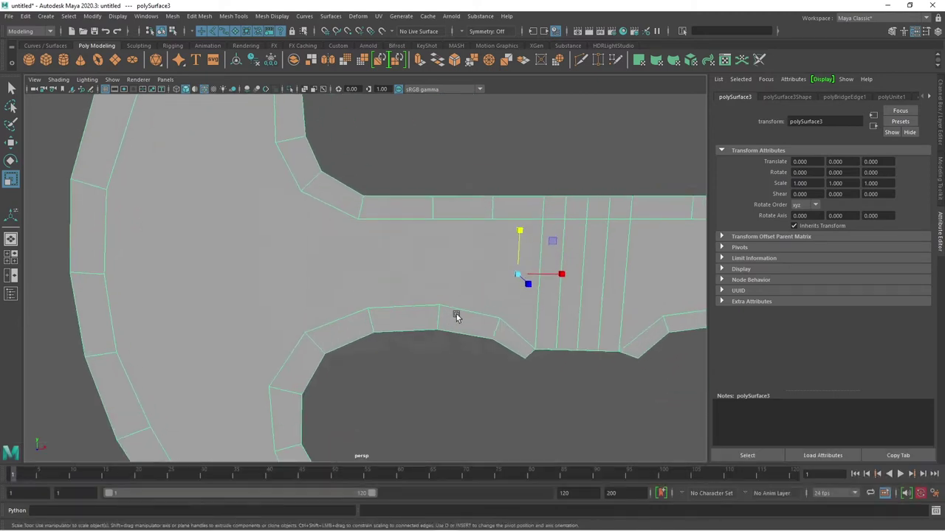
scroll(463, 303, up, 1)
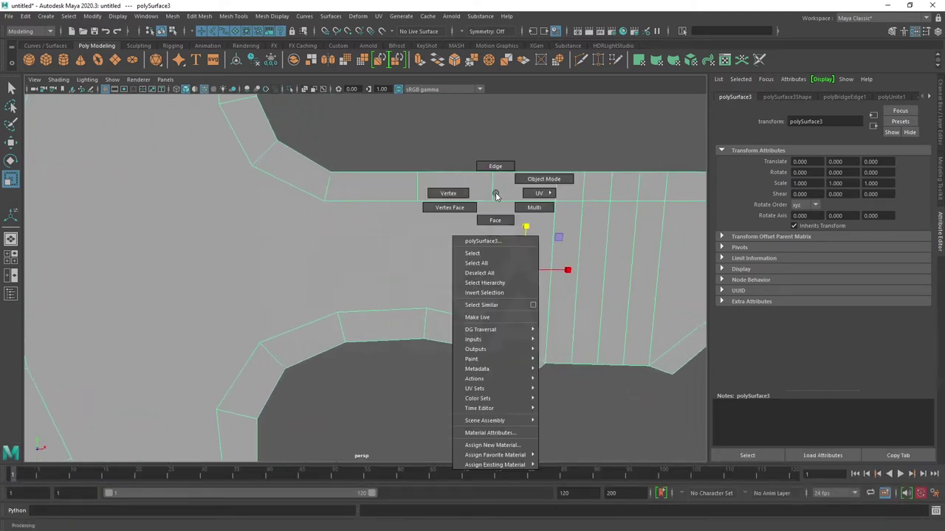
Step: Select a top-edge vertex and the opposite bottom-edge vertex across the gap
right_drag(492, 181, 484, 198)
click(492, 201)
shift+click(501, 327)
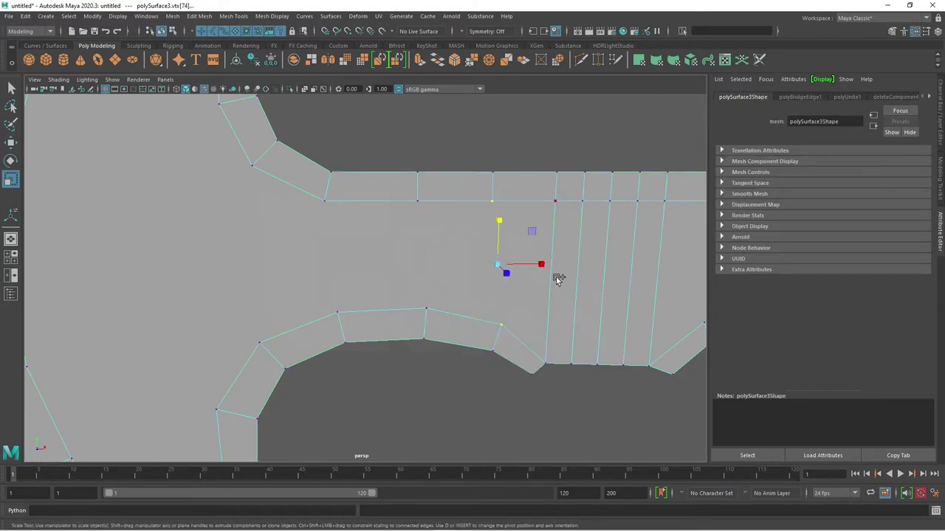
Step: Connect vertex pairs across the handle's large faces with new edges
shift+right_click(585, 245)
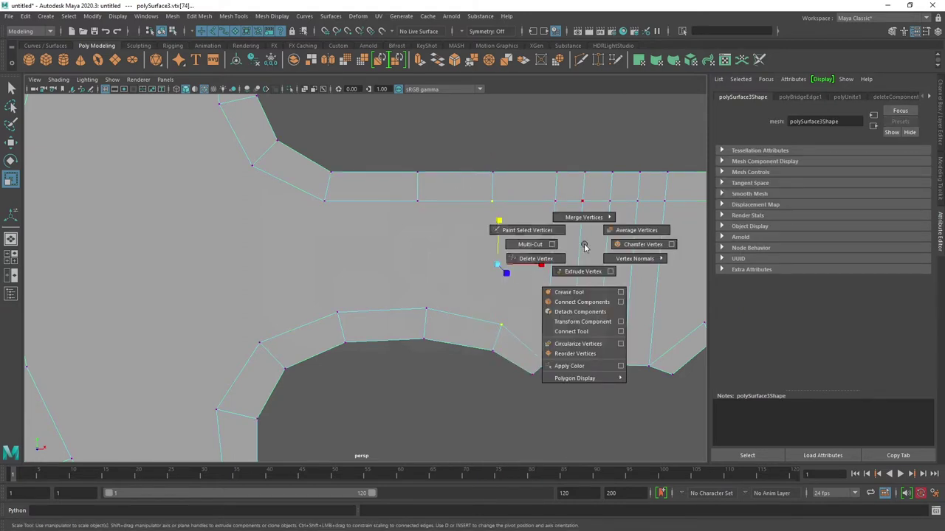
click(569, 302)
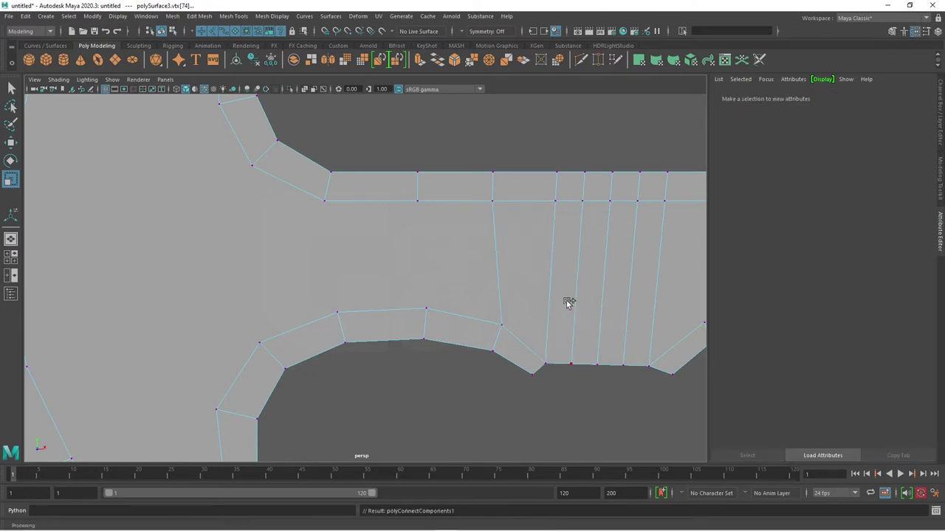
click(408, 200)
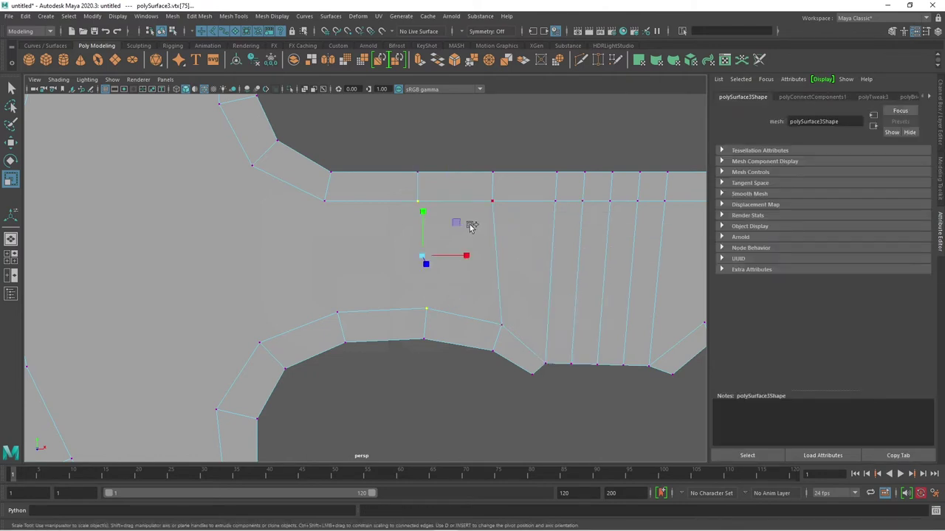
shift+right_click(473, 230)
click(472, 286)
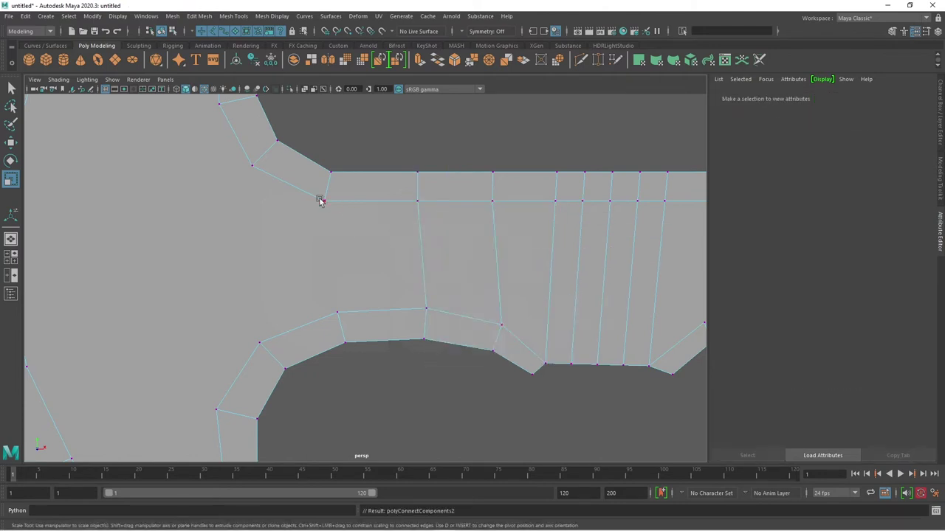
key(ctrl+z)
scroll(381, 265, down, 3)
shift+right_click(376, 243)
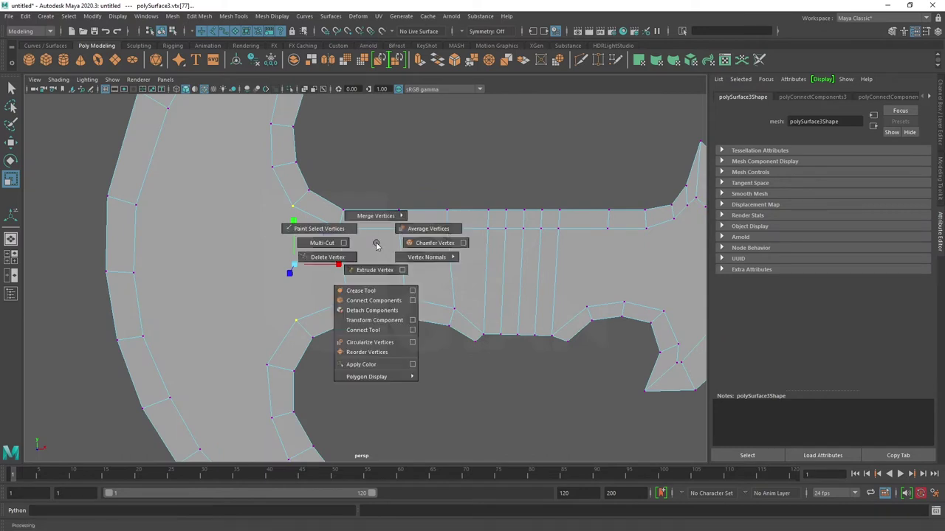
click(377, 301)
Step: Connect a vertex pair across the inner blade curve, then select the blade's inner corner vertex
scroll(399, 347, down, 5)
scroll(411, 337, up, 1)
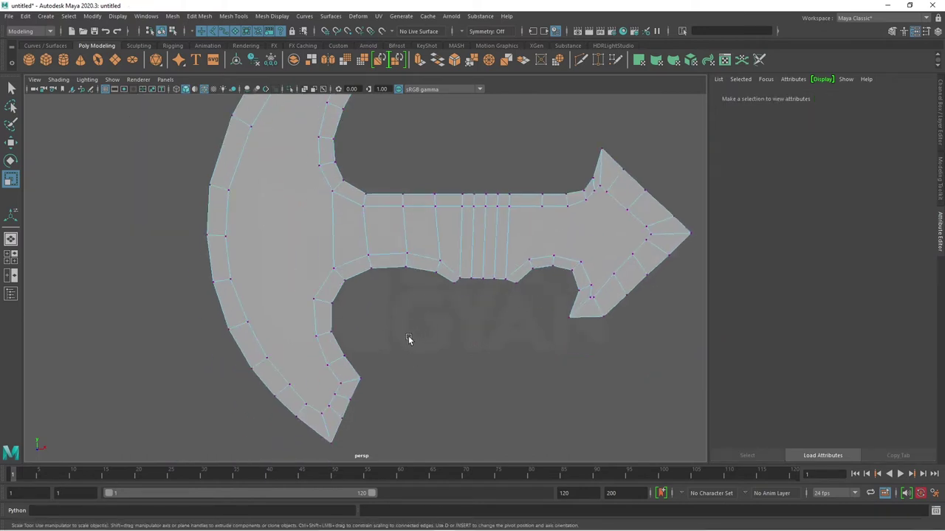
scroll(425, 276, up, 2)
scroll(417, 319, up, 3)
scroll(417, 319, up, 3)
scroll(412, 310, up, 1)
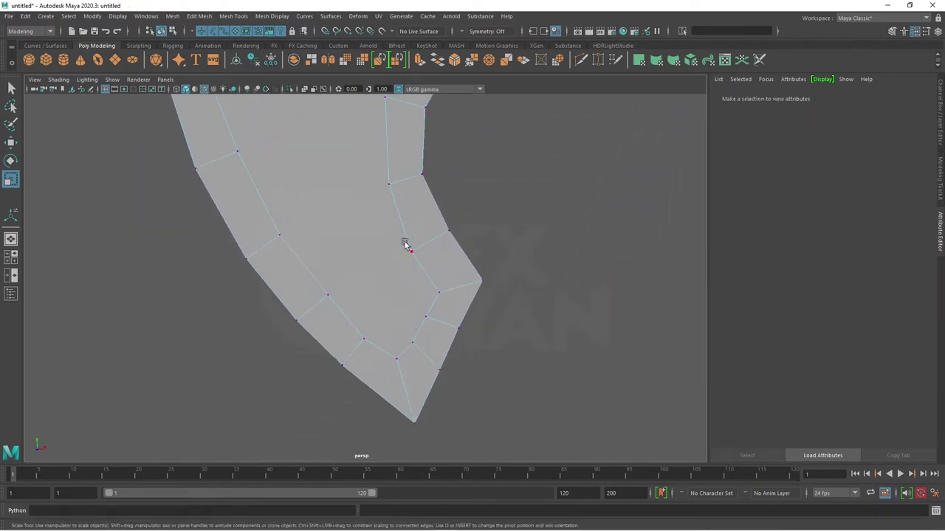
click(408, 247)
shift+click(362, 339)
shift+right_click(361, 298)
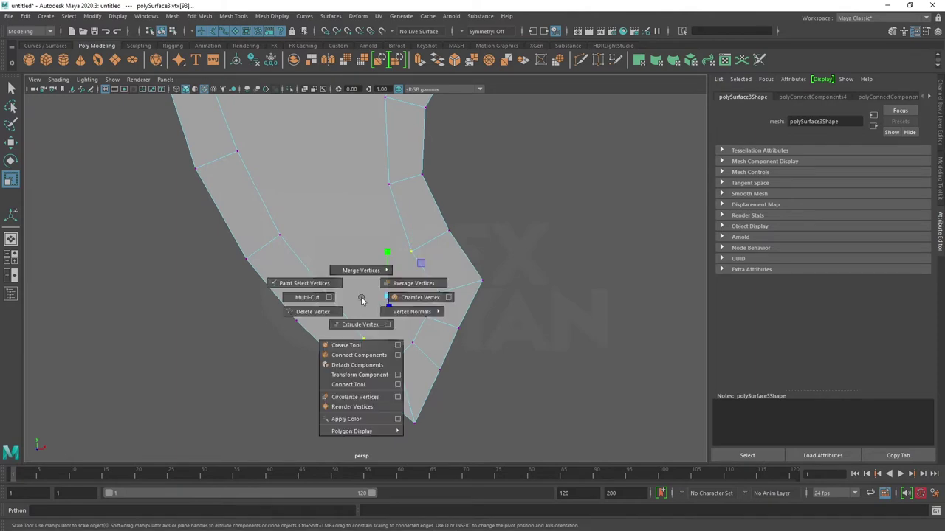
click(358, 355)
click(284, 234)
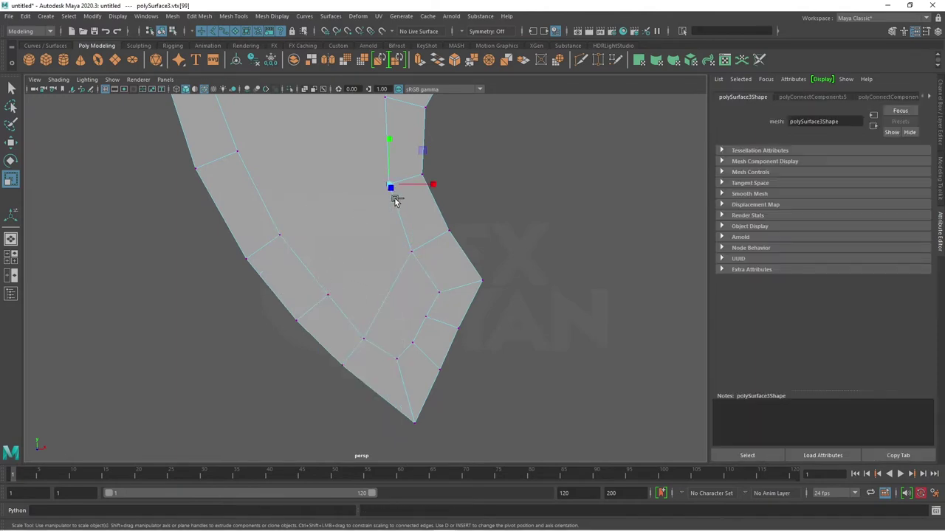
mouse_move(396, 201)
shift+right_down()
mouse_move(318, 227)
mouse_move(327, 276)
shift+right_up()
Step: Frame the axe mesh and select a vertex on the lower blade
key(f)
scroll(391, 239, up, 2)
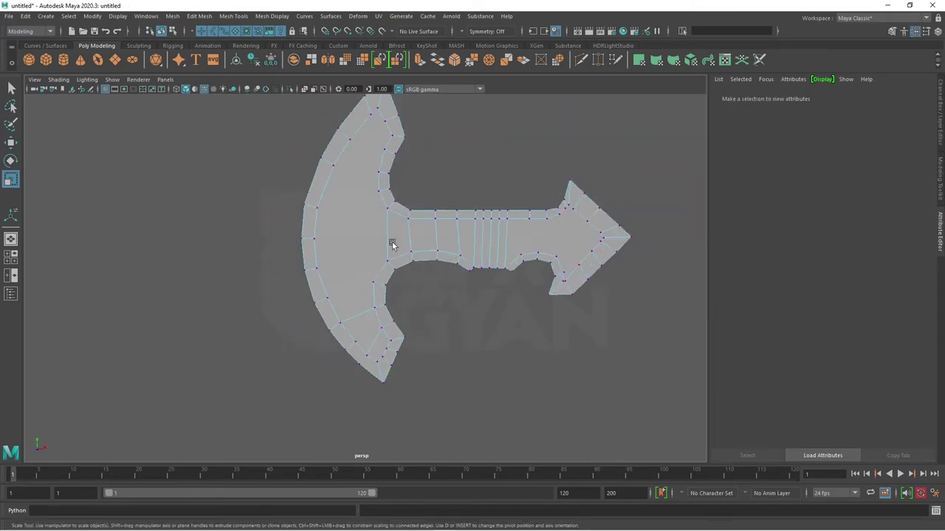
scroll(386, 343, up, 2)
scroll(390, 362, up, 3)
scroll(368, 282, up, 3)
click(367, 281)
key(w)
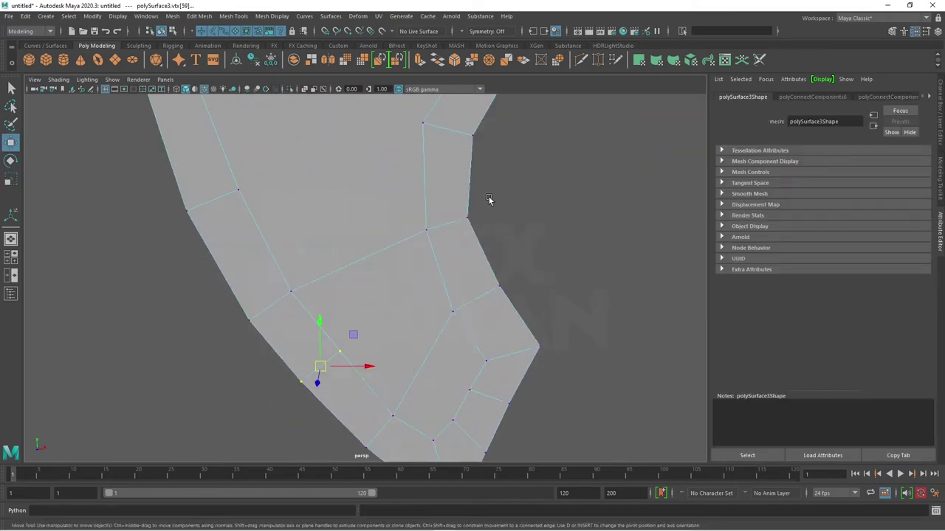
Step: In the front view, cut a new edge across the blade face
key(space)
key(space)
scroll(402, 296, up, 2)
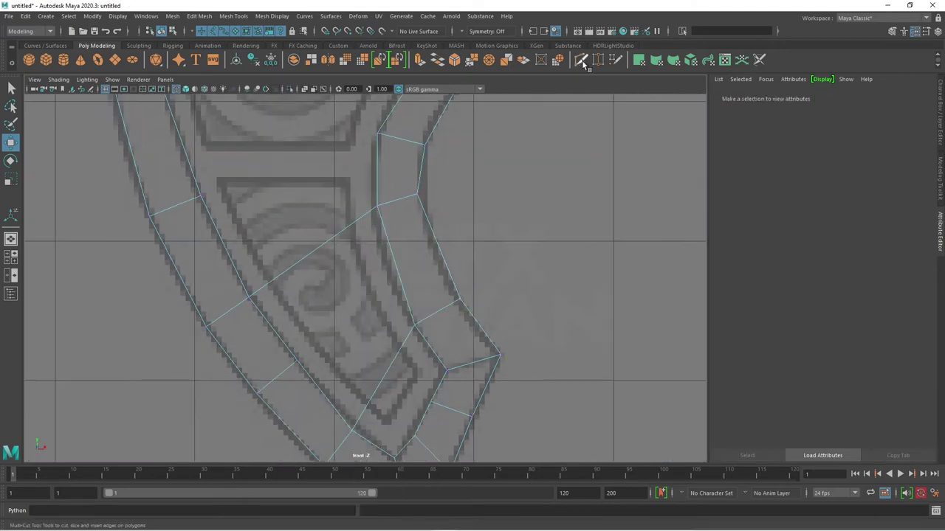
key(y)
click(396, 264)
click(437, 245)
right_drag(436, 246, 369, 247)
key(w)
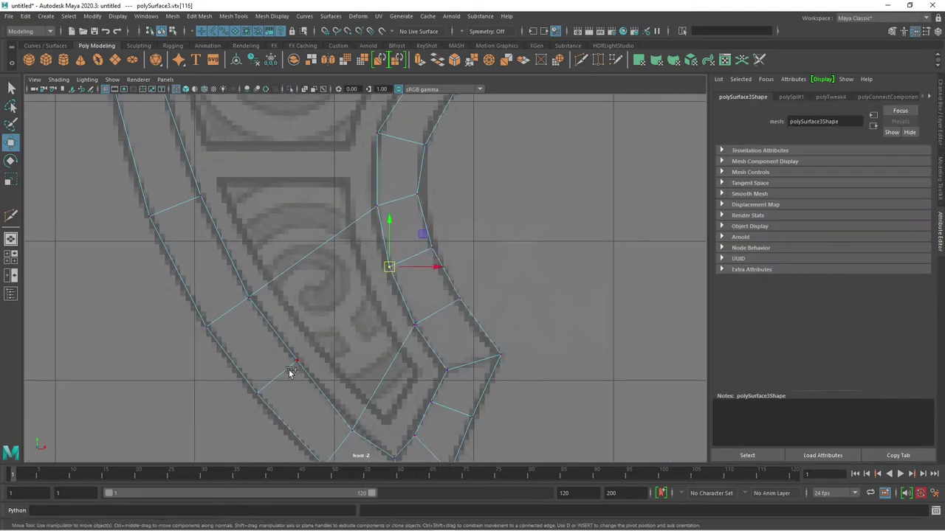
mouse_move(289, 373)
alt+middle_down()
mouse_move(424, 254)
mouse_move(407, 323)
alt+middle_up()
Step: Select vertices near the blade tip, then clear the selection
right_click(379, 263)
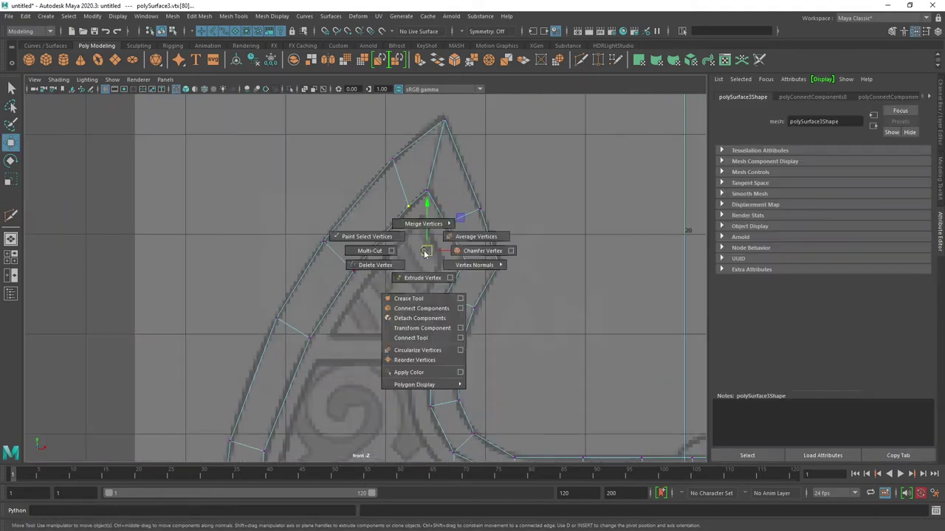
right_drag(422, 249, 422, 221)
click(355, 270)
click(380, 386)
scroll(404, 280, up, 2)
scroll(404, 281, down, 2)
right_click(457, 287)
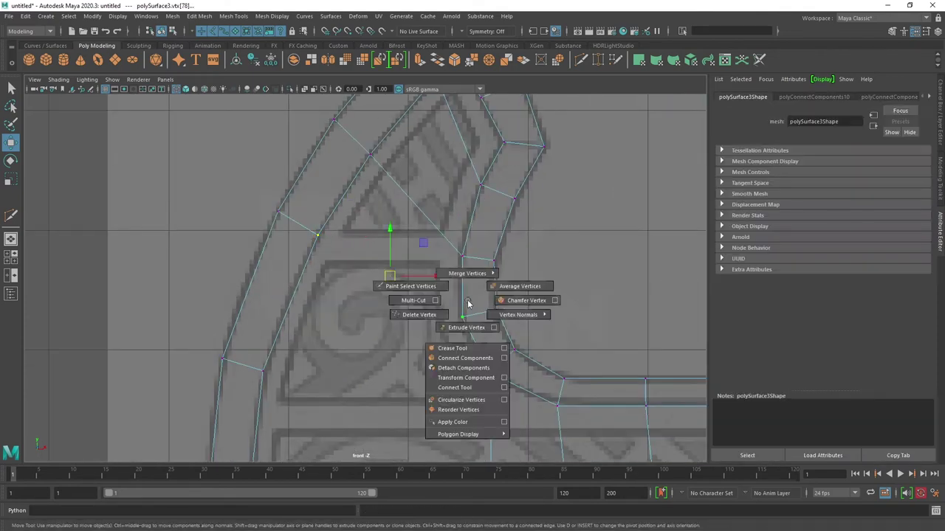
scroll(399, 298, down, 2)
scroll(399, 298, up, 2)
right_click(453, 285)
click(316, 390)
scroll(457, 324, down, 3)
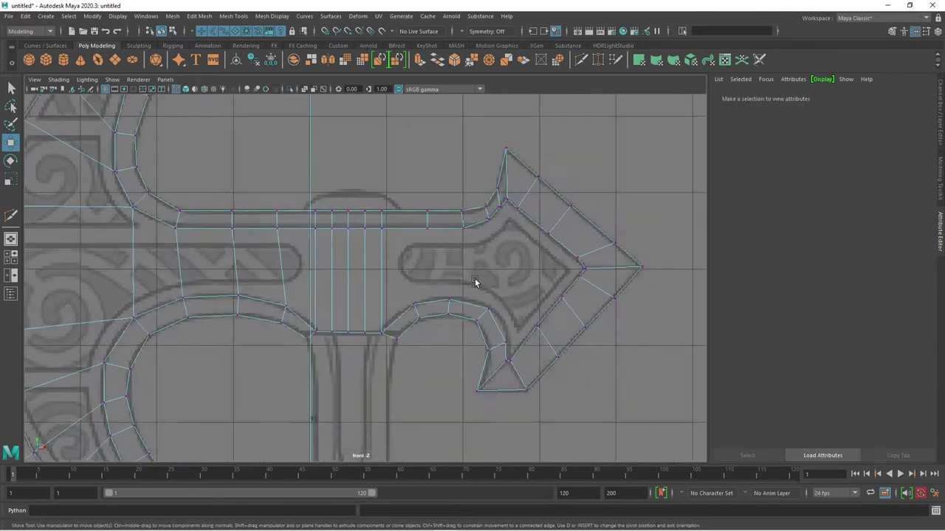
scroll(448, 221, up, 4)
click(411, 265)
Step: Target Weld the stray shaft-end vertex onto its neighbour
drag(455, 262, 509, 166)
drag(537, 190, 524, 190)
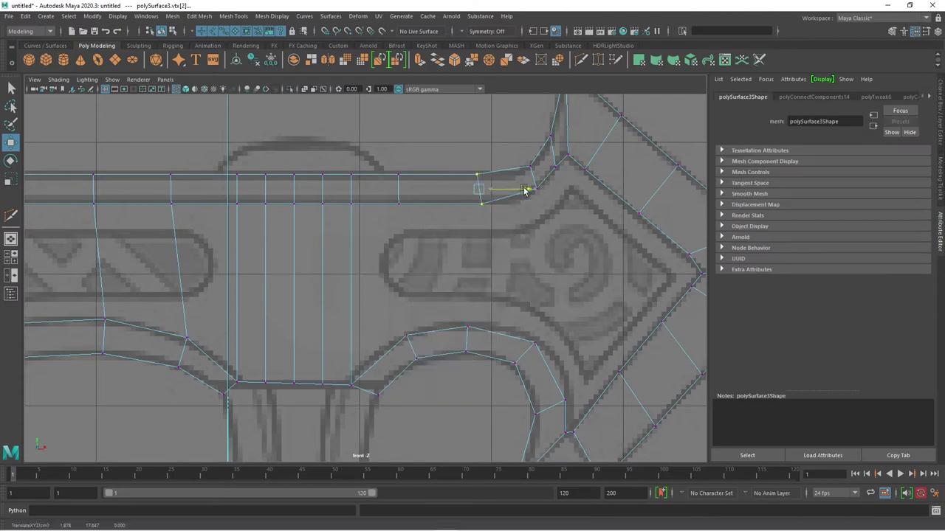
shift+right_drag(485, 270, 414, 284)
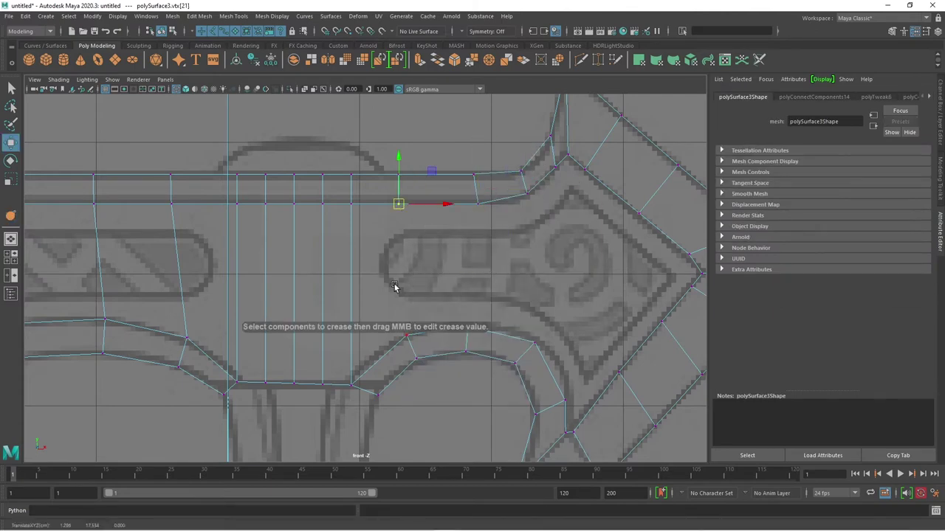
drag(531, 191, 477, 204)
key(w)
Step: Multi-Cut a new edge across the arrow spike and orbit back to perspective
click(475, 209)
alt+middle_drag(374, 348, 437, 354)
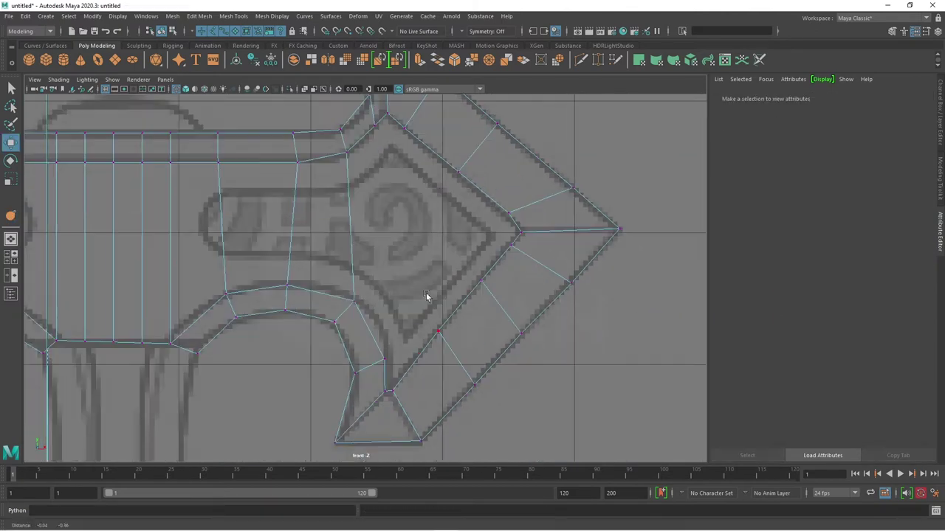
scroll(457, 332, down, 2)
click(496, 374)
right_click(421, 318)
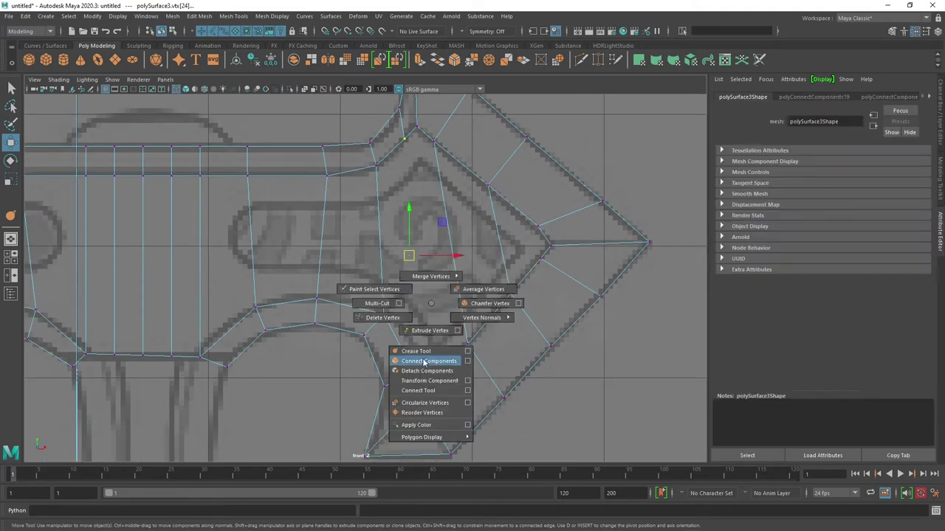
click(562, 350)
scroll(562, 350, down, 3)
scroll(203, 269, up, 2)
shift+right_drag(236, 244, 203, 268)
click(605, 280)
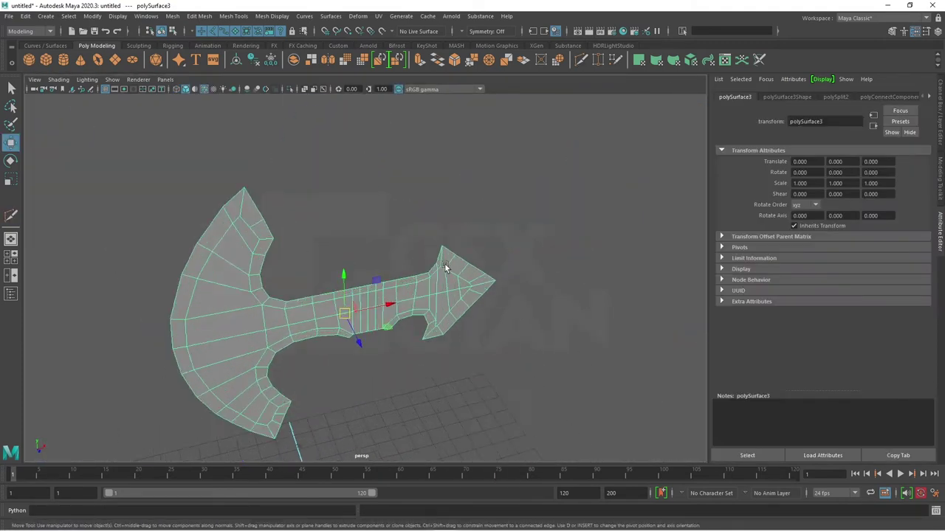
mouse_move(445, 268)
alt+mouse_down()
mouse_move(427, 293)
mouse_move(284, 239)
mouse_move(481, 326)
mouse_move(428, 264)
alt+mouse_up()
scroll(329, 290, up, 3)
Step: Orbit and zoom around the axe to inspect the spike's edges
alt+drag(315, 238, 259, 167)
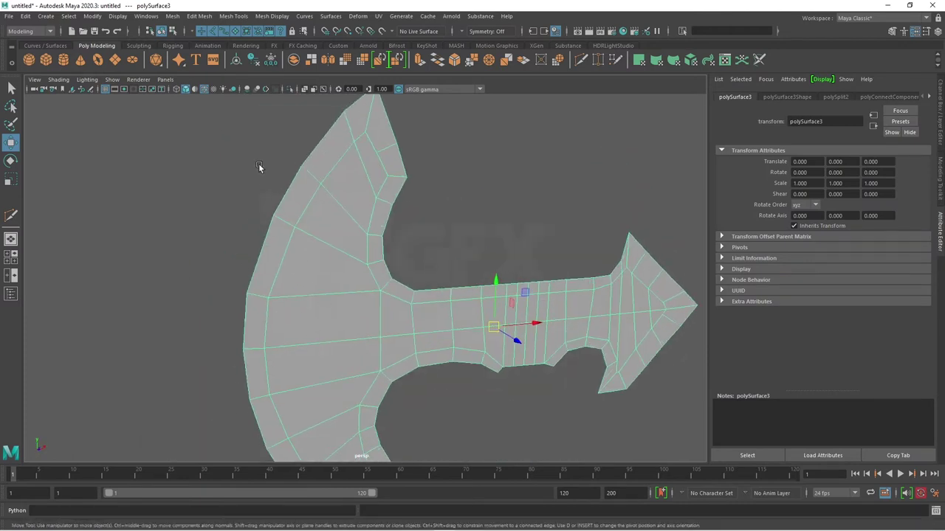
mouse_move(397, 139)
alt+mouse_down()
mouse_move(386, 255)
mouse_move(379, 184)
mouse_move(405, 372)
mouse_move(399, 331)
alt+mouse_up()
scroll(356, 228, up, 3)
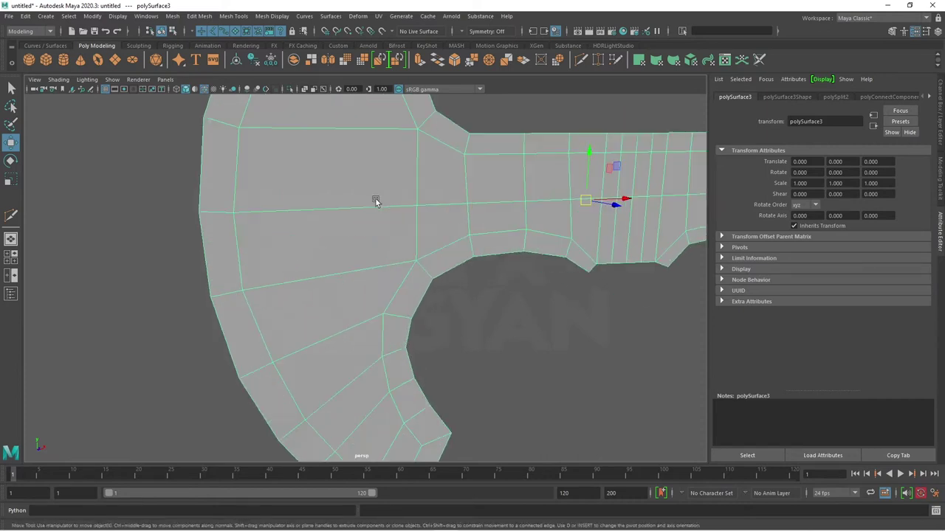
scroll(383, 242, down, 3)
scroll(322, 249, up, 5)
scroll(382, 384, down, 3)
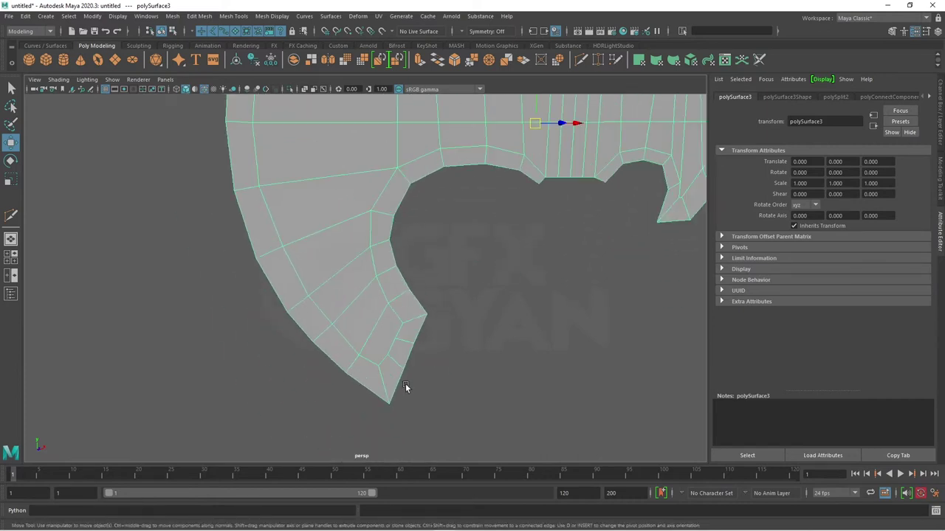
scroll(405, 383, up, 3)
scroll(401, 310, down, 3)
scroll(386, 353, up, 3)
Step: In edge mode, check edges on the lower and upper blade without changing them
right_drag(390, 334, 389, 304)
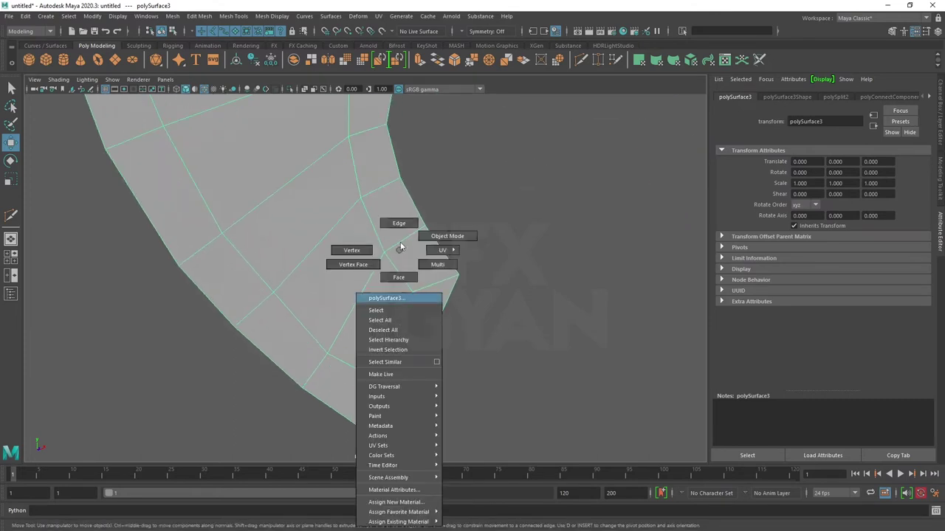
click(400, 371)
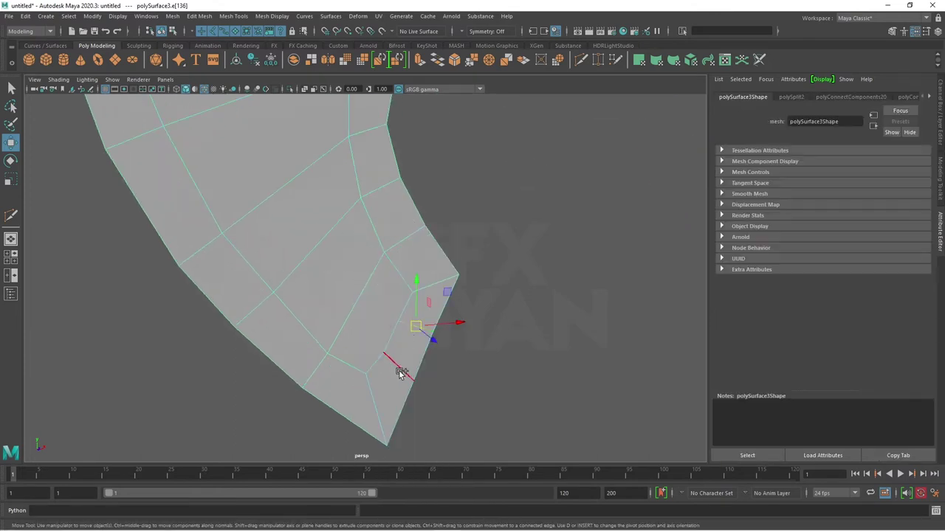
click(519, 369)
scroll(494, 332, down, 3)
scroll(450, 347, up, 2)
scroll(460, 255, up, 3)
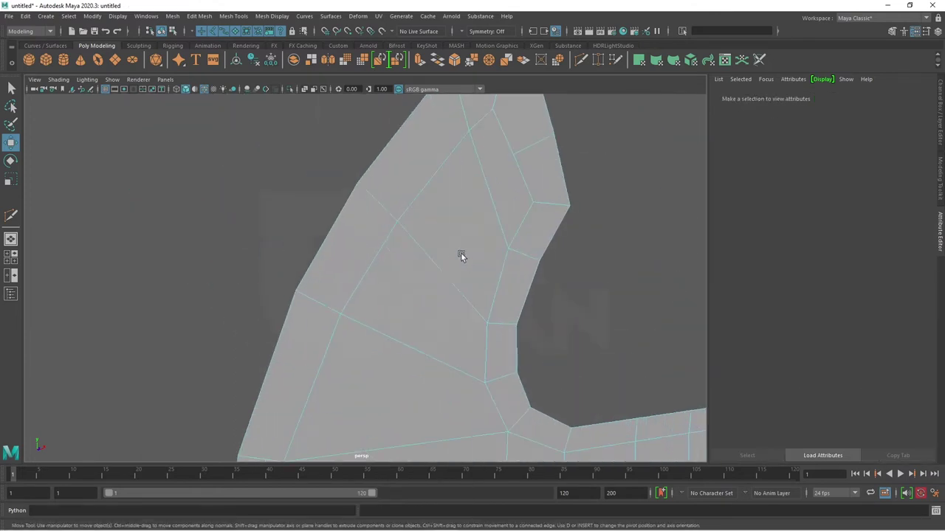
click(541, 142)
click(633, 152)
scroll(583, 207, down, 2)
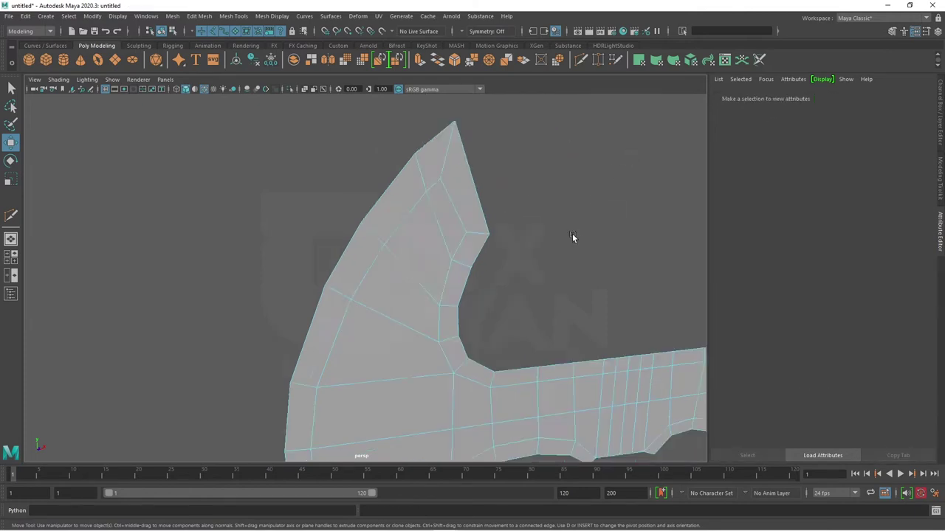
scroll(583, 295, down, 3)
scroll(516, 288, up, 2)
scroll(531, 268, up, 2)
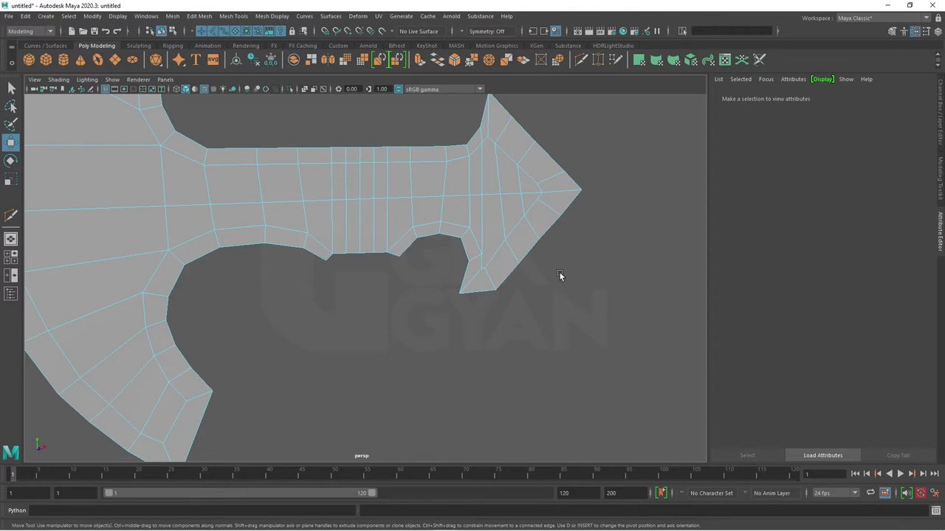
Step: Delete the extra arrow-spike edge and the horizontal edge at the arrow tip
click(504, 133)
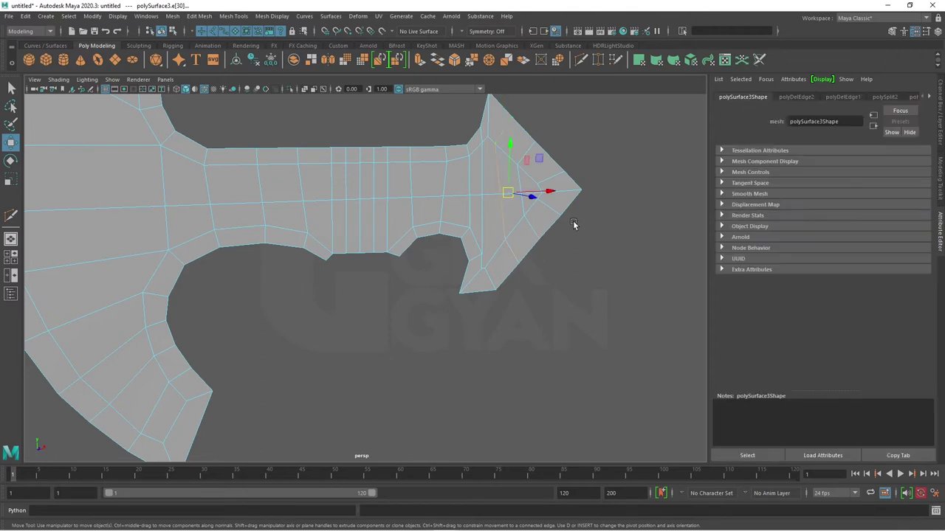
key(Delete)
click(527, 195)
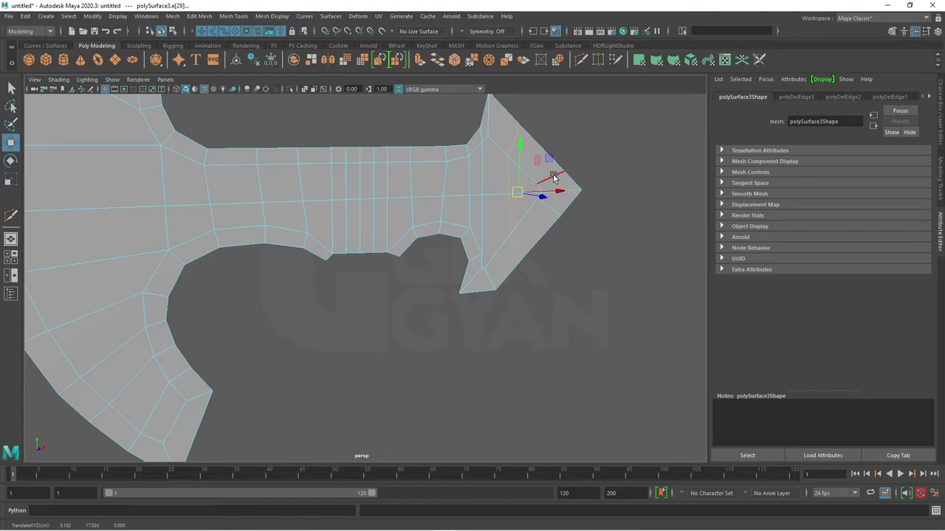
key(Delete)
scroll(589, 264, down, 5)
scroll(525, 334, up, 1)
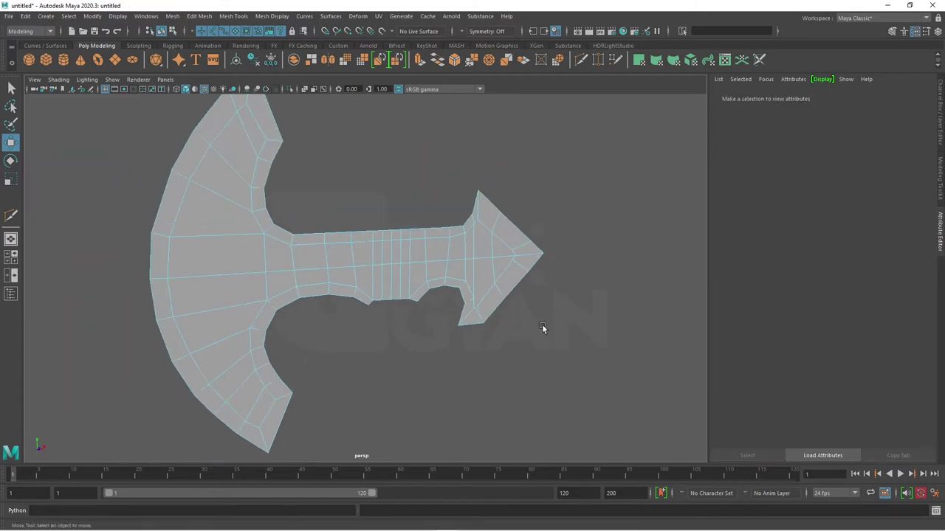
Step: Select the polySurface3 axe head and orbit to view it edge-on
scroll(487, 329, down, 3)
mouse_move(488, 330)
alt+mouse_down()
mouse_move(420, 381)
mouse_move(442, 317)
mouse_move(388, 336)
mouse_move(344, 271)
mouse_move(354, 276)
mouse_move(349, 261)
mouse_move(363, 317)
mouse_move(328, 258)
mouse_move(338, 249)
mouse_move(439, 290)
alt+mouse_up()
right_drag(440, 291, 495, 236)
mouse_move(477, 352)
alt+mouse_down()
mouse_move(497, 386)
mouse_move(549, 309)
mouse_move(518, 279)
mouse_move(474, 332)
mouse_move(408, 314)
alt+mouse_up()
Step: Switch to the top orthographic view and frame the axe head
key(space)
key(space)
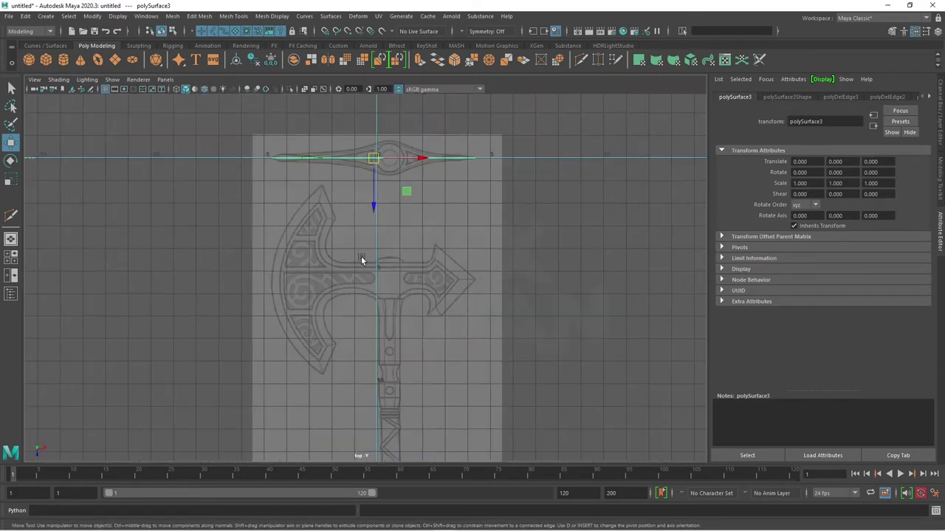
scroll(422, 298, up, 4)
scroll(387, 286, up, 2)
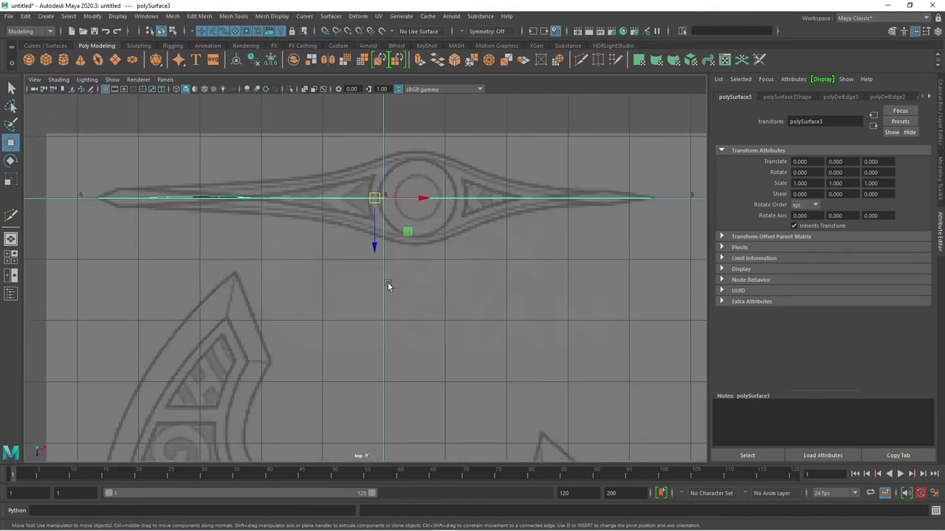
alt+middle_drag(293, 200, 363, 327)
scroll(322, 327, up, 2)
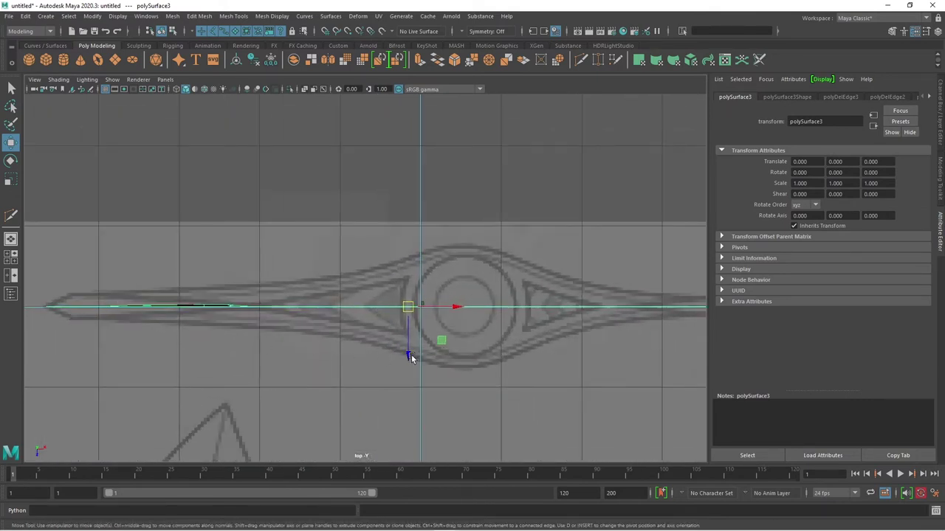
Step: In Vertex mode, marquee-select every vertex of the polySurface3 axe head
scroll(629, 316, down, 2)
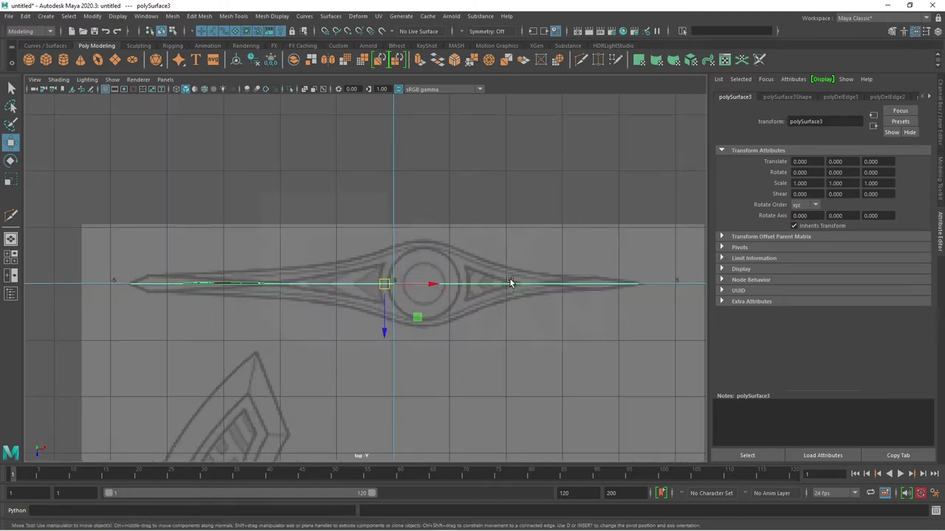
scroll(213, 312, up, 2)
scroll(370, 289, up, 3)
scroll(360, 286, up, 2)
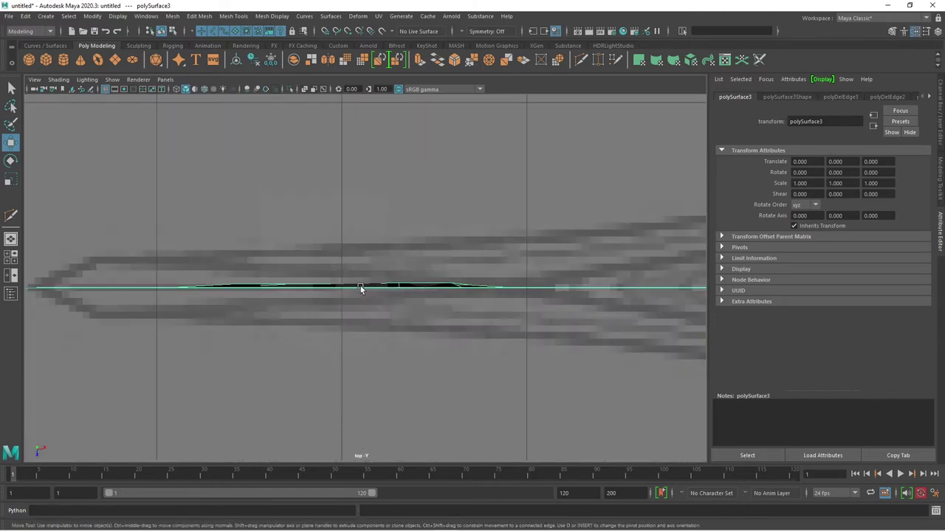
scroll(435, 288, down, 5)
scroll(434, 301, up, 1)
scroll(459, 303, up, 1)
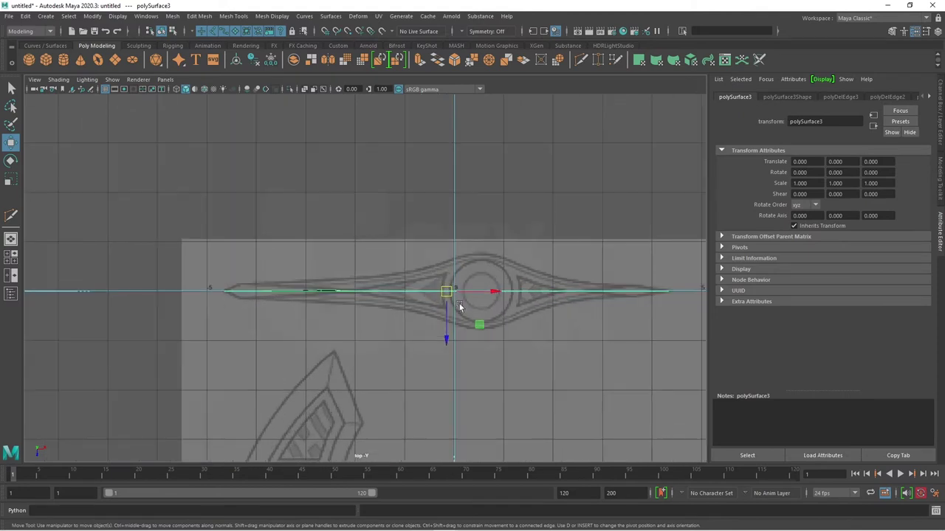
right_drag(431, 295, 428, 214)
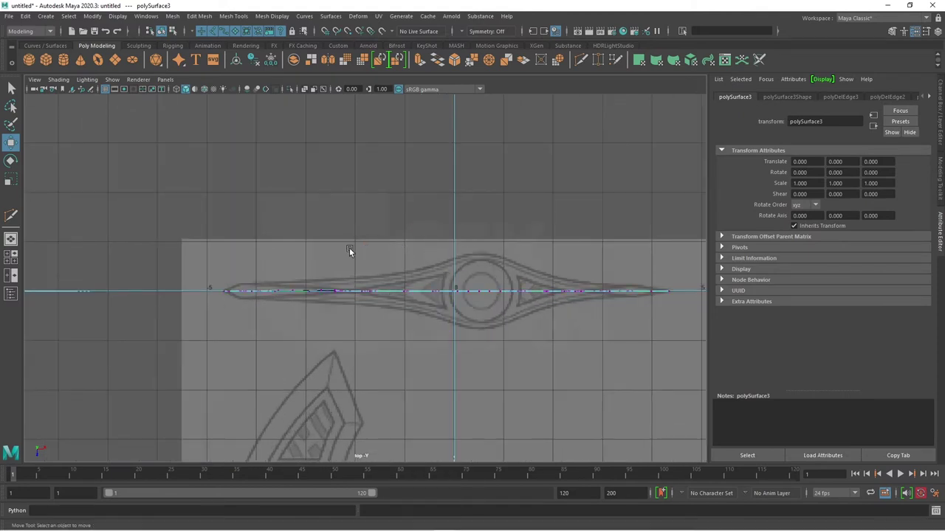
mouse_move(145, 246)
mouse_down()
mouse_move(483, 325)
mouse_move(723, 320)
mouse_up()
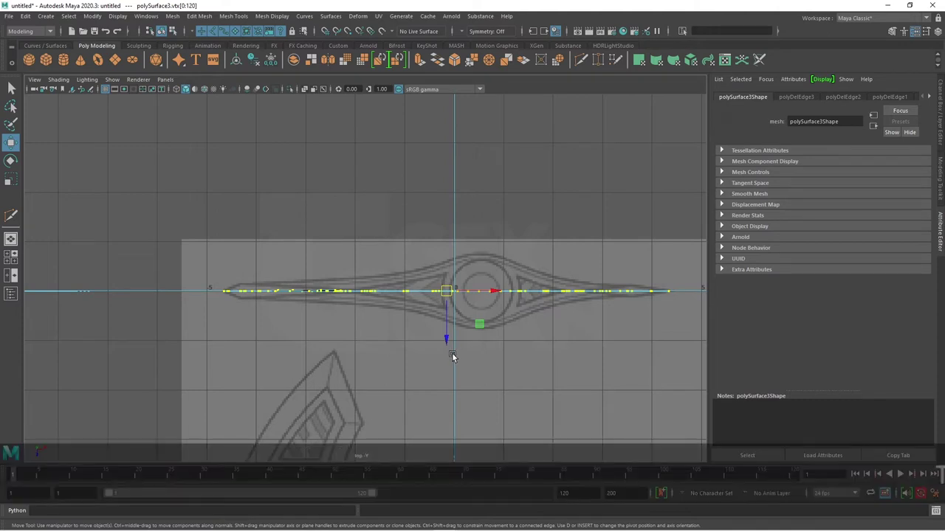
Step: Scale the selected vertices to 0 on the Y axis to flatten the axe head
key(r)
drag(446, 338, 456, 293)
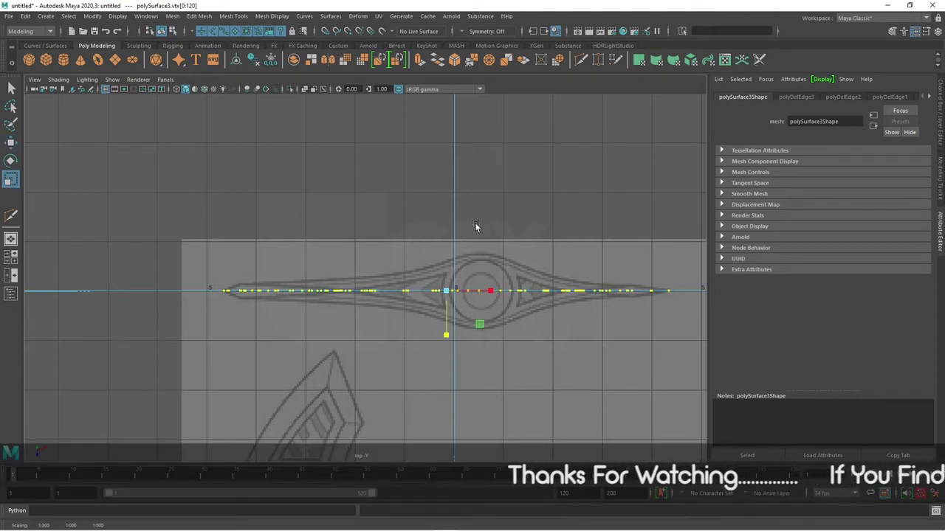
key(w)
Step: Return polySurface3 to Object Mode and go back to the perspective view
right_drag(517, 290, 569, 230)
scroll(502, 309, up, 2)
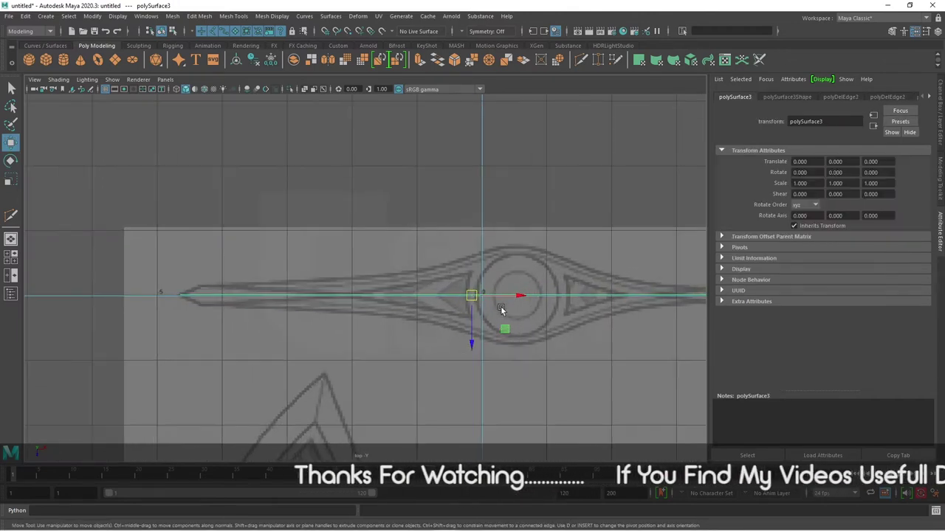
alt+middle_drag(501, 309, 493, 289)
scroll(448, 271, up, 3)
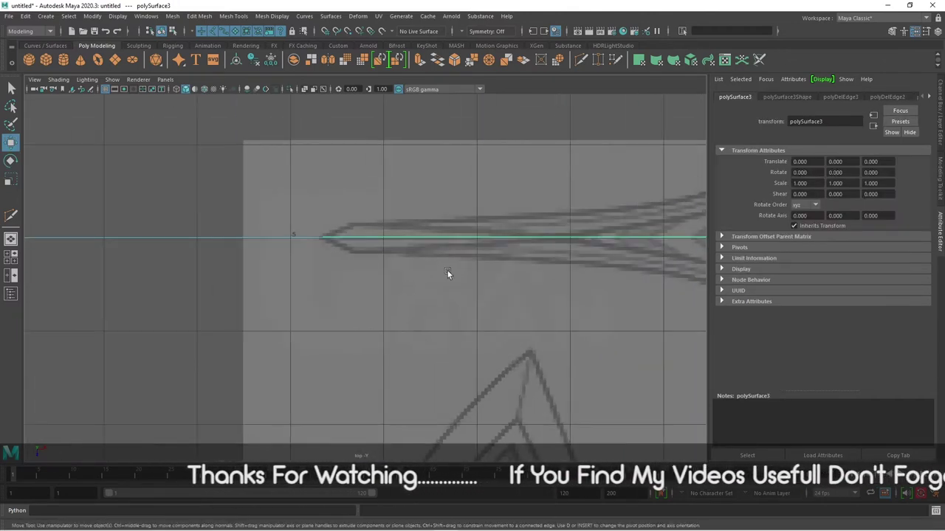
click(551, 193)
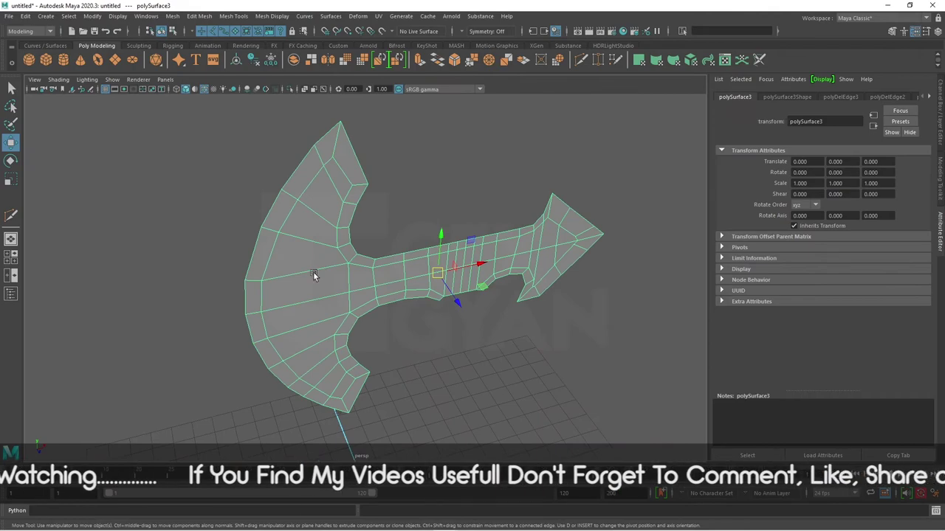
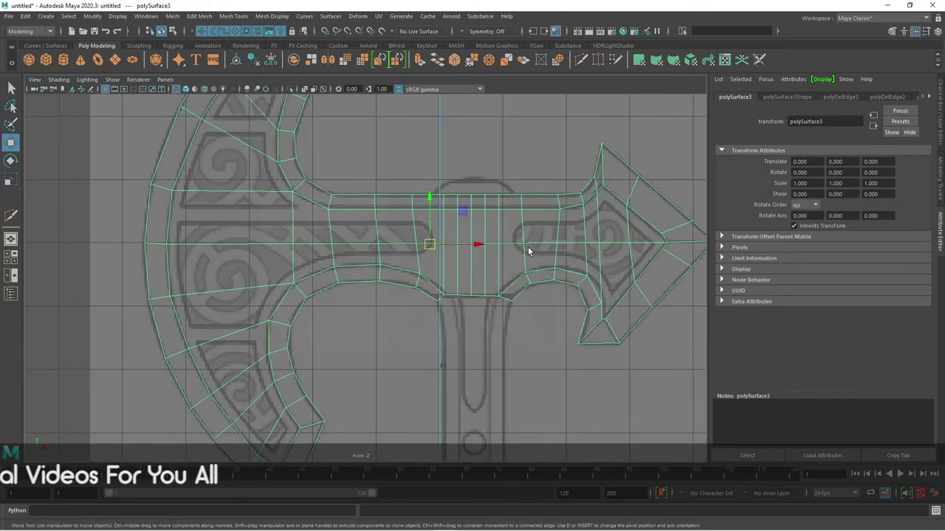
Step: Switch to face selection and select all axe head faces, including the upper and lower blades
right_drag(528, 247, 538, 271)
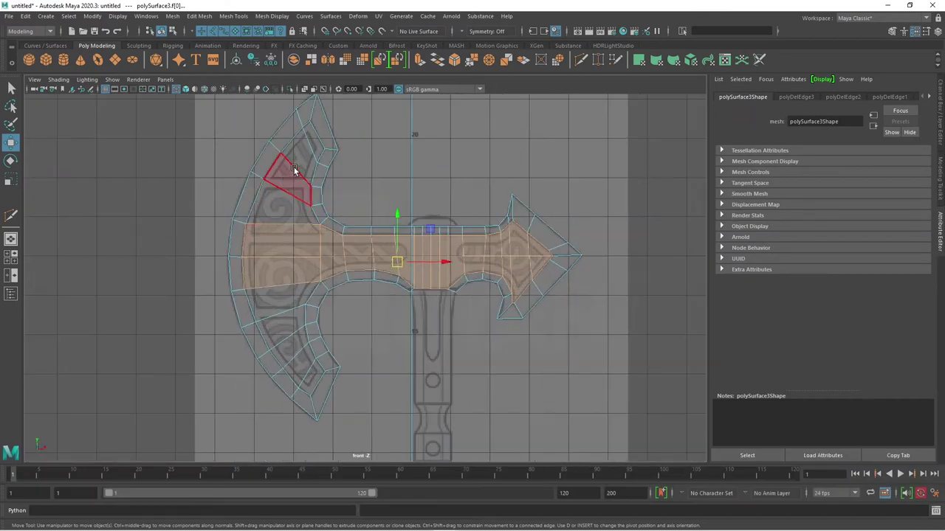
shift+drag(300, 158, 295, 208)
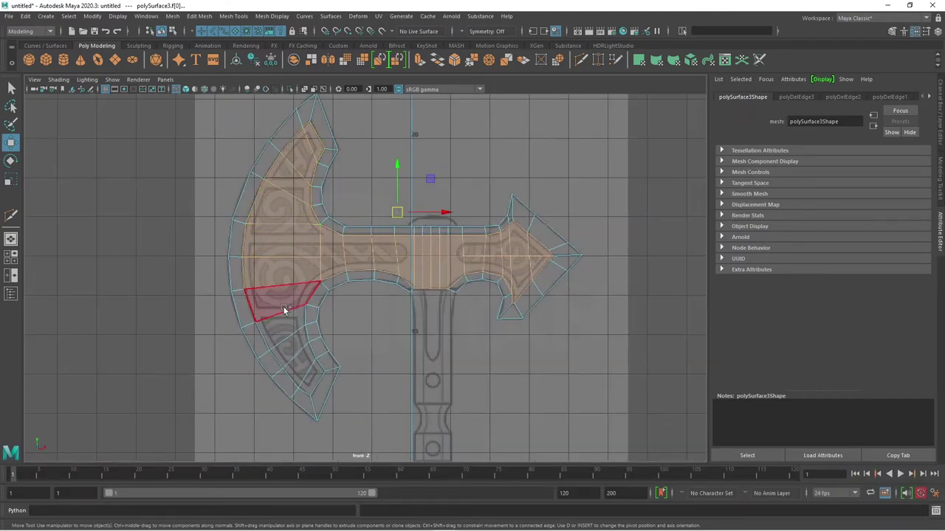
shift+drag(284, 310, 310, 380)
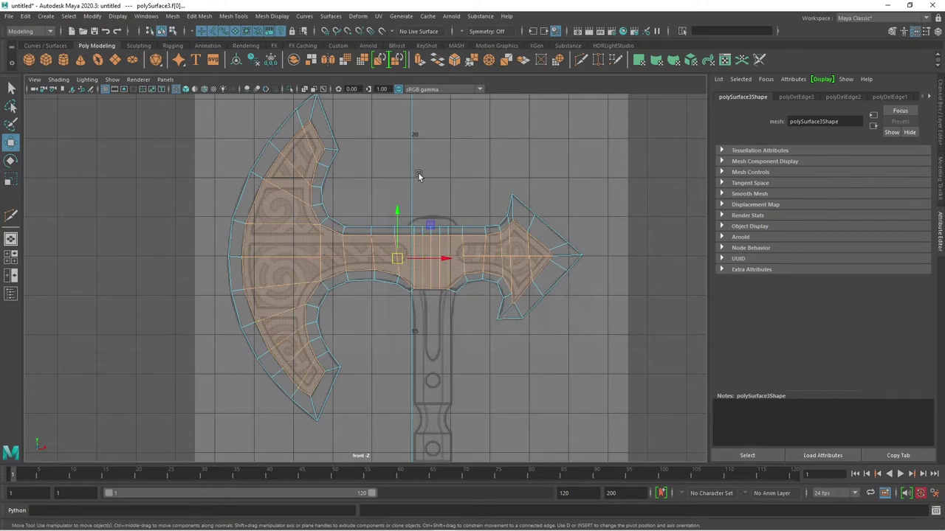
key(space)
key(space)
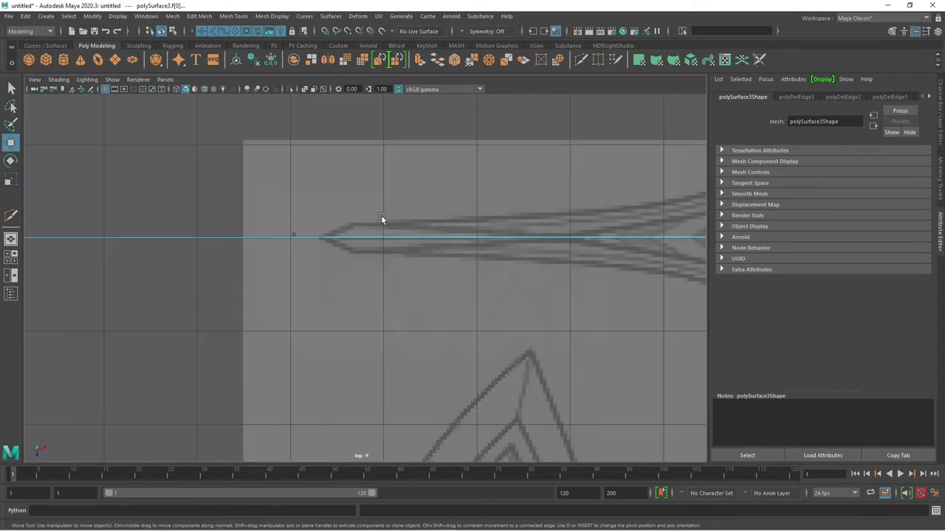
Step: Slide the selected faces back along the Z axis in the top view and show wireframe
scroll(410, 297, up, 2)
drag(415, 294, 415, 311)
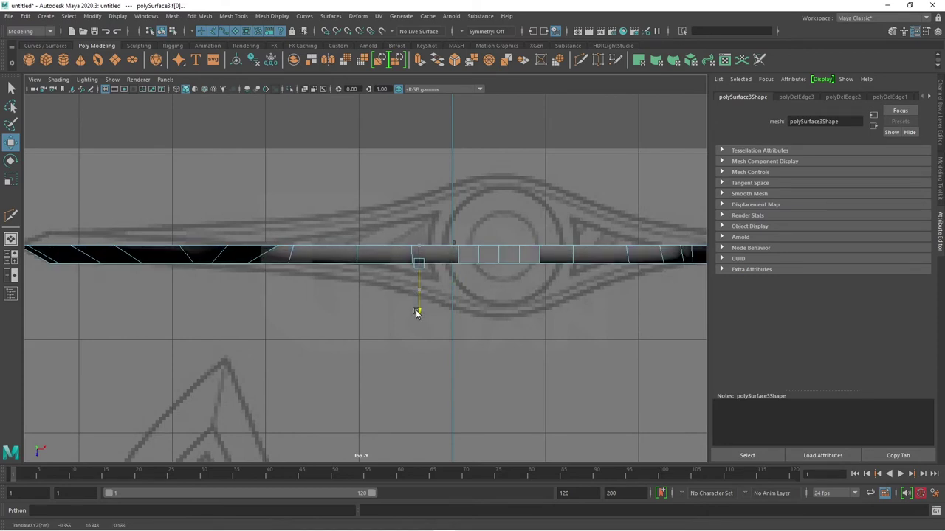
alt+middle_drag(17, 248, 149, 254)
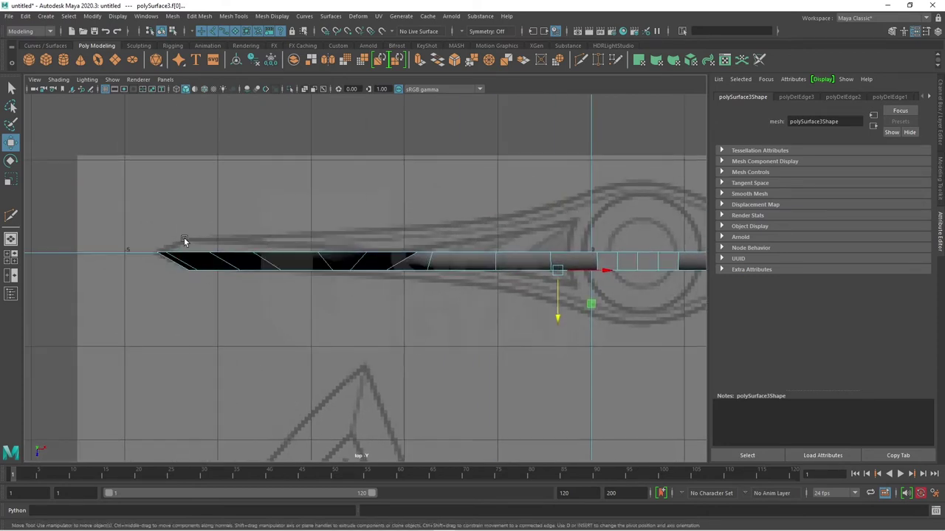
key(4)
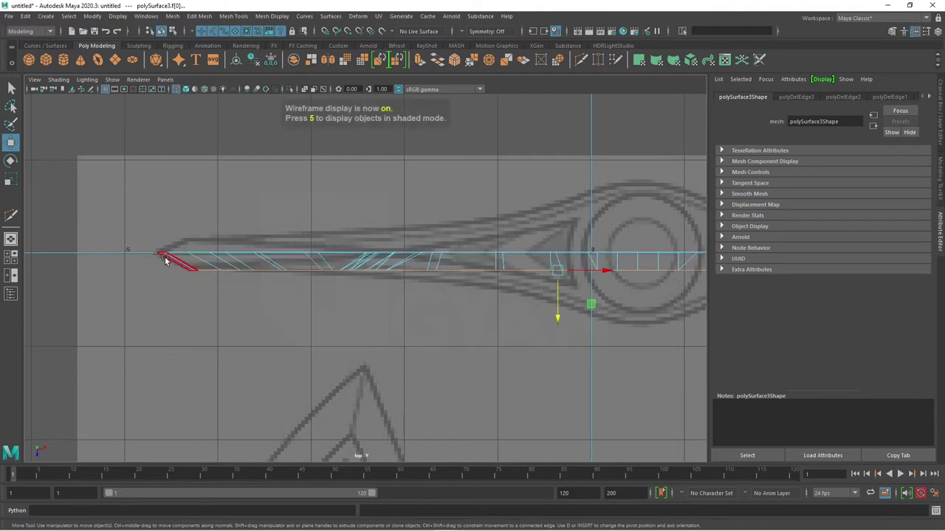
Step: Check the blade tip in the top view, then return to Object Mode
alt+middle_drag(186, 273, 121, 312)
alt+middle_drag(454, 313, 253, 312)
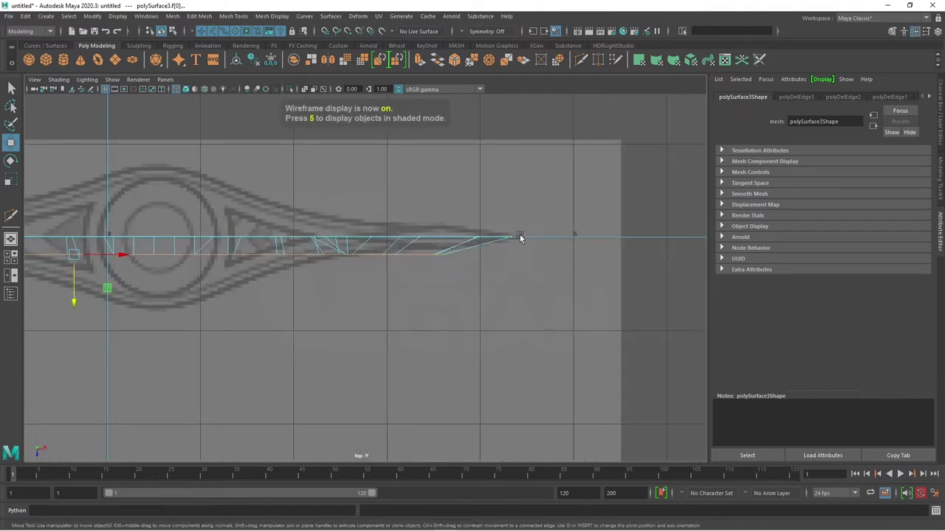
mouse_move(453, 298)
alt+middle_down()
mouse_move(464, 312)
mouse_move(524, 310)
alt+middle_up()
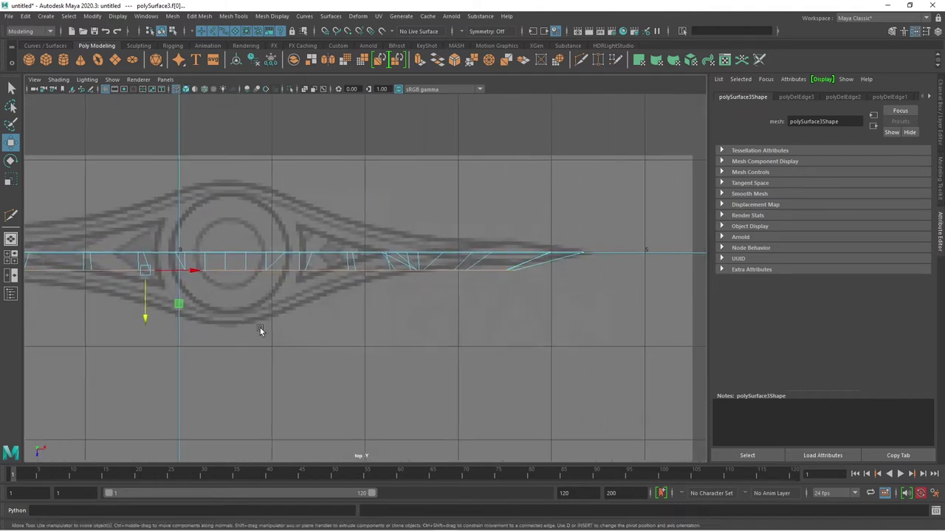
scroll(354, 331, down, 3)
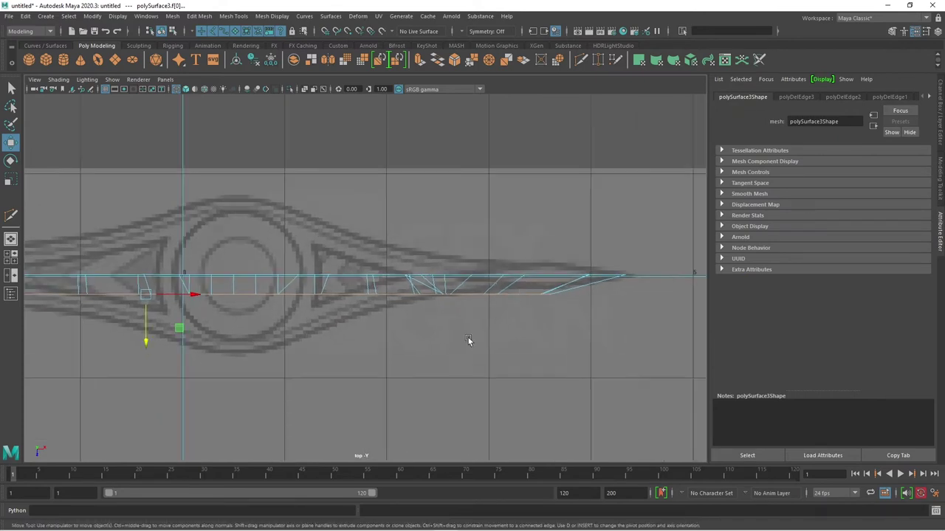
scroll(466, 342, up, 3)
right_click(369, 251)
click(417, 231)
scroll(186, 297, down, 2)
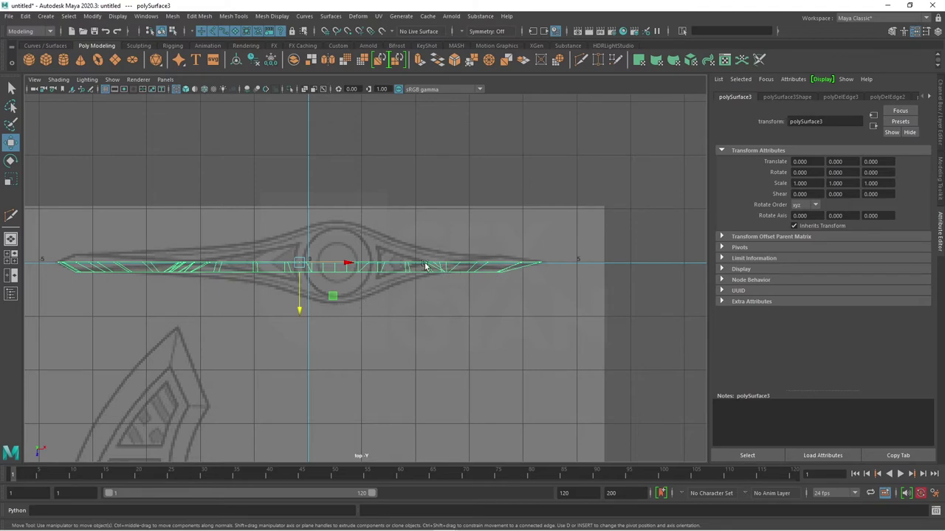
key(space)
key(space)
Step: Reselect the whole axe mesh and apply Deform > Lattice to it
mouse_move(425, 266)
alt+mouse_down()
mouse_move(425, 227)
mouse_move(474, 284)
mouse_move(459, 352)
mouse_move(469, 338)
alt+mouse_up()
click(459, 352)
click(470, 338)
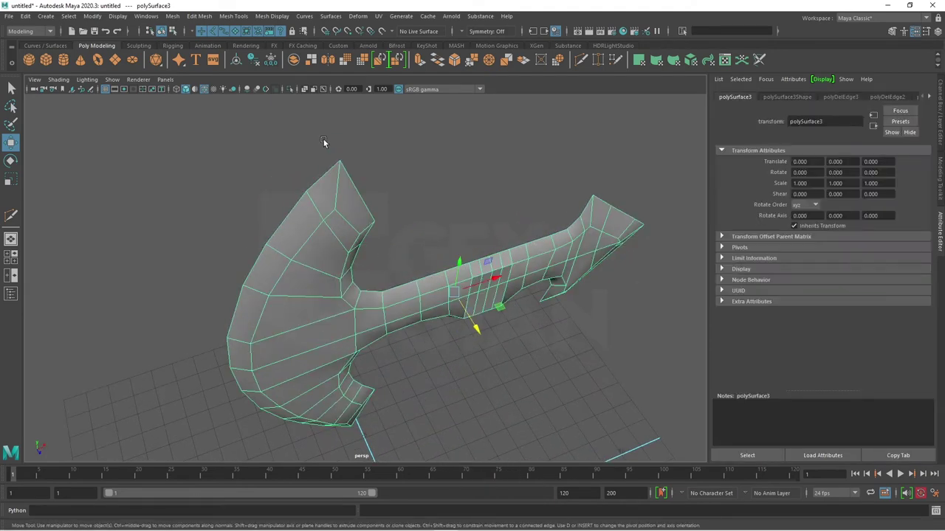
click(357, 16)
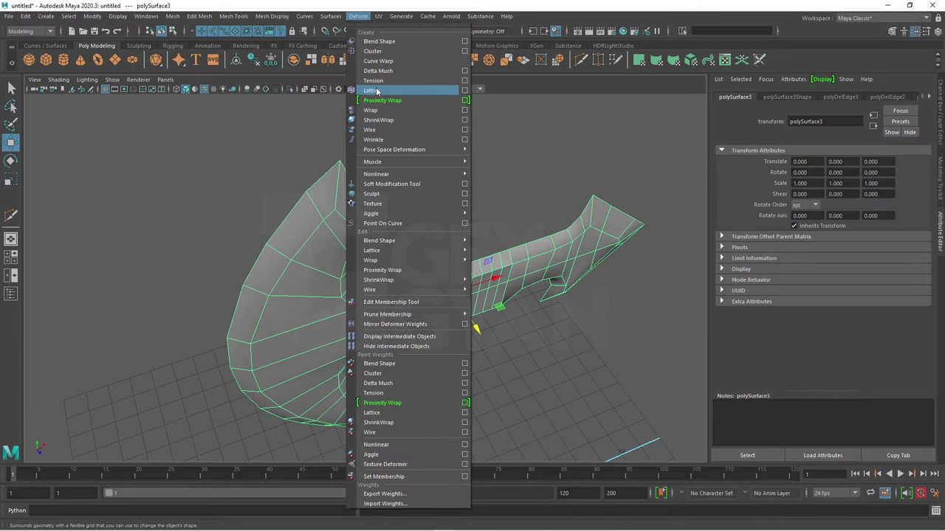
click(377, 91)
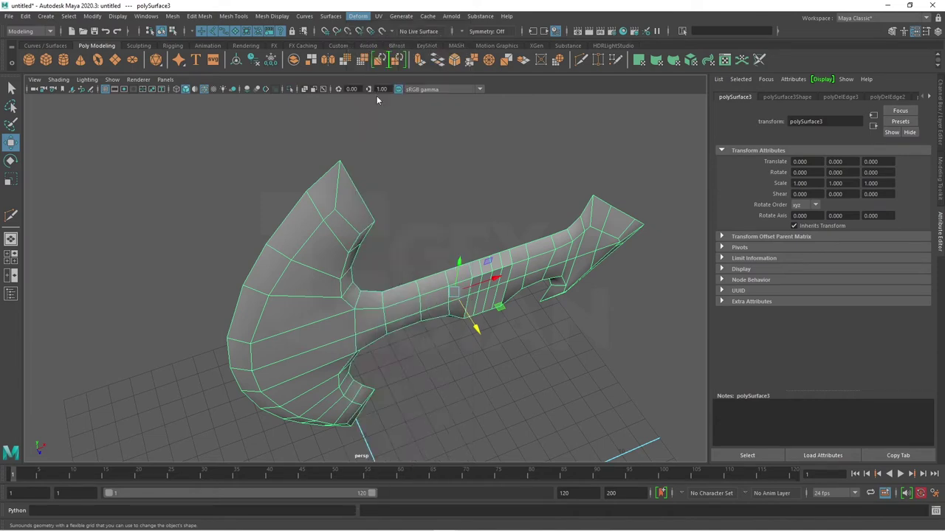
Step: Inspect the lattice-wrapped axe from several angles and show the lattice's Channel Box values
mouse_move(509, 342)
alt+mouse_down()
mouse_move(491, 310)
mouse_move(488, 347)
mouse_move(452, 361)
alt+mouse_up()
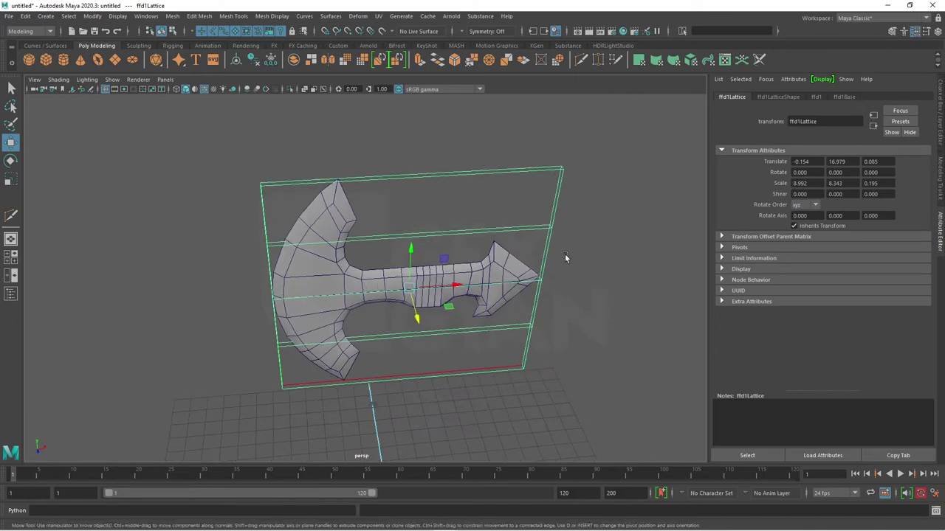
alt+drag(564, 257, 495, 332)
scroll(482, 291, up, 2)
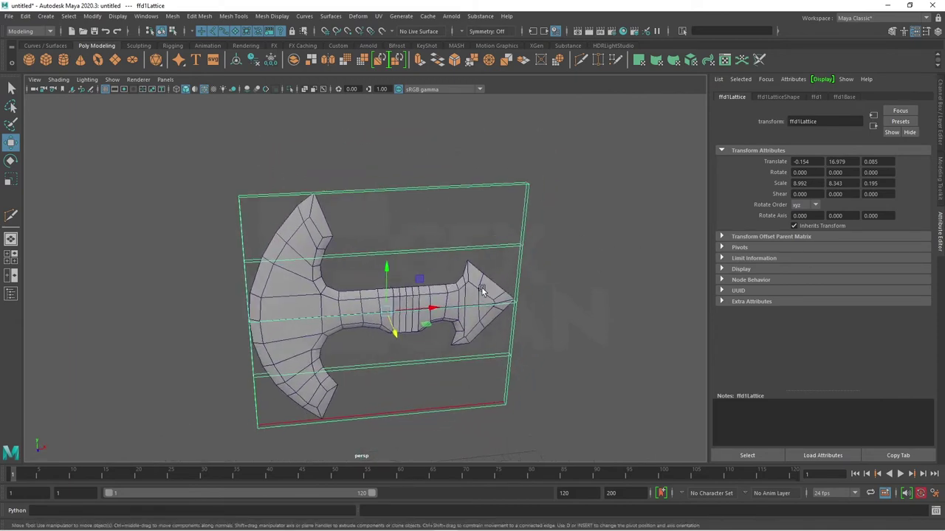
alt+drag(482, 292, 411, 226)
alt+drag(383, 169, 535, 252)
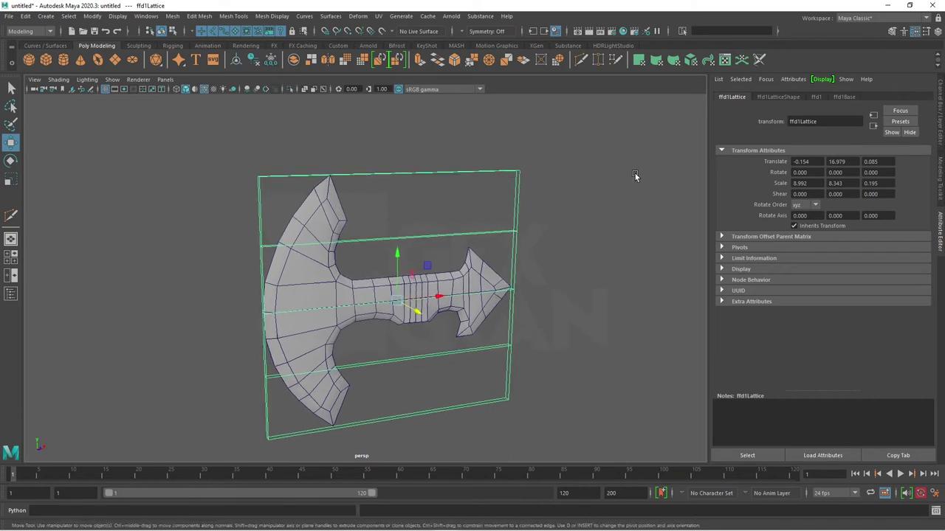
click(941, 112)
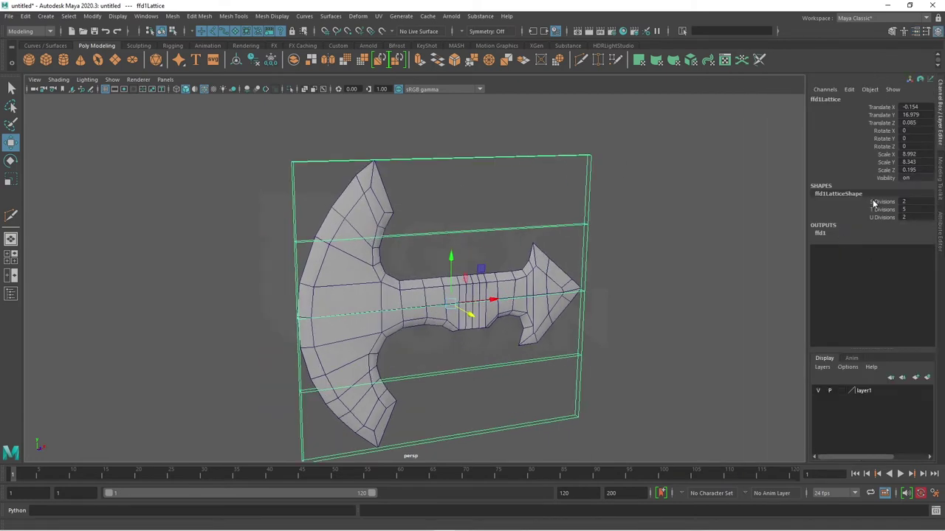
alt+drag(631, 285, 582, 285)
alt+drag(371, 247, 434, 247)
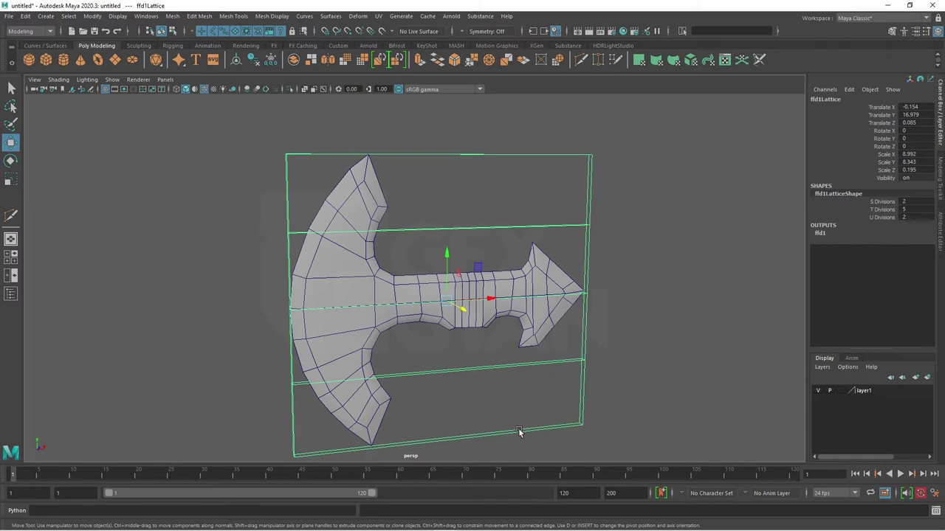
Step: Set the lattice's S Divisions to 8 and T Divisions to 5
click(876, 204)
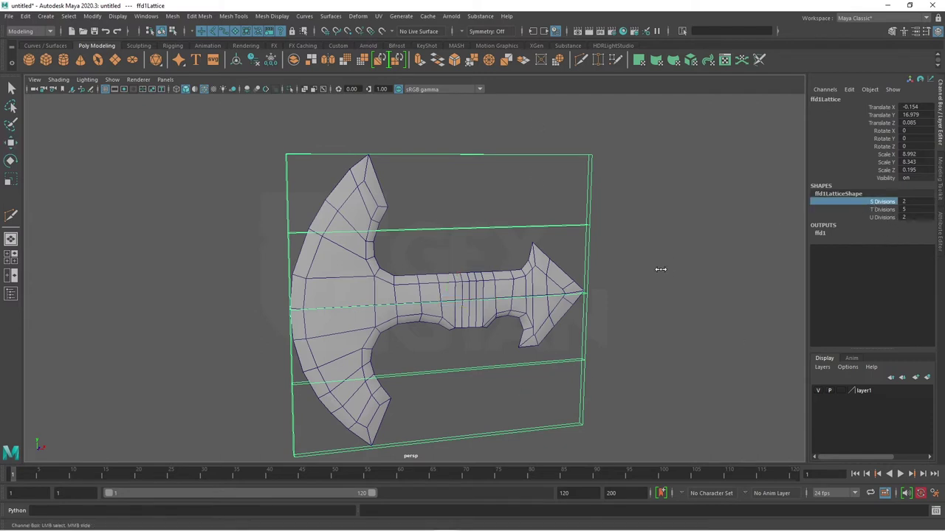
middle_drag(661, 270, 689, 270)
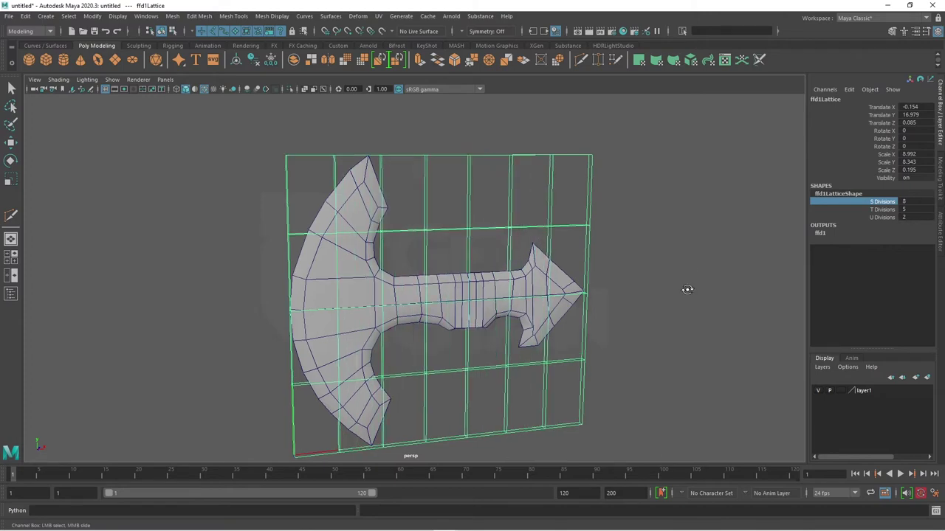
mouse_move(687, 288)
alt+mouse_down()
mouse_move(640, 354)
mouse_move(603, 327)
mouse_move(596, 265)
mouse_move(598, 285)
alt+mouse_up()
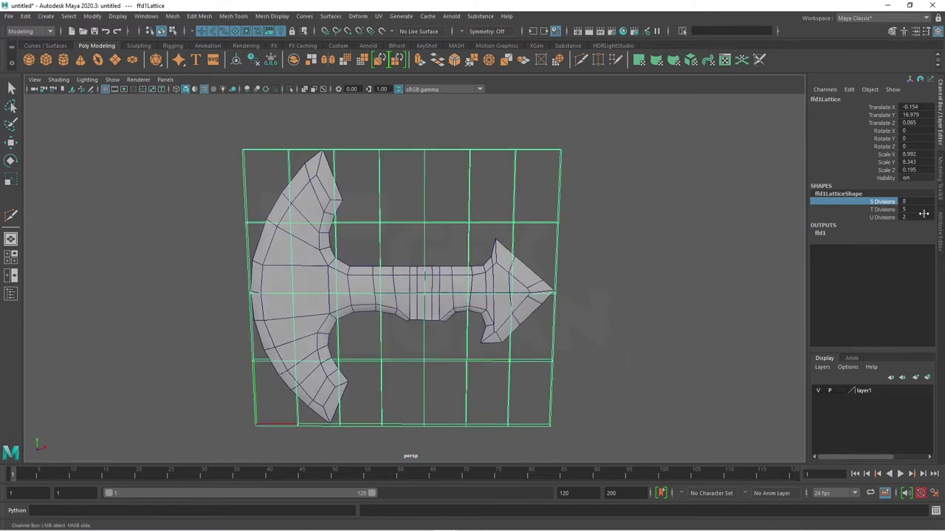
click(881, 210)
mouse_move(679, 285)
middle_down()
mouse_move(691, 285)
mouse_move(679, 281)
middle_up()
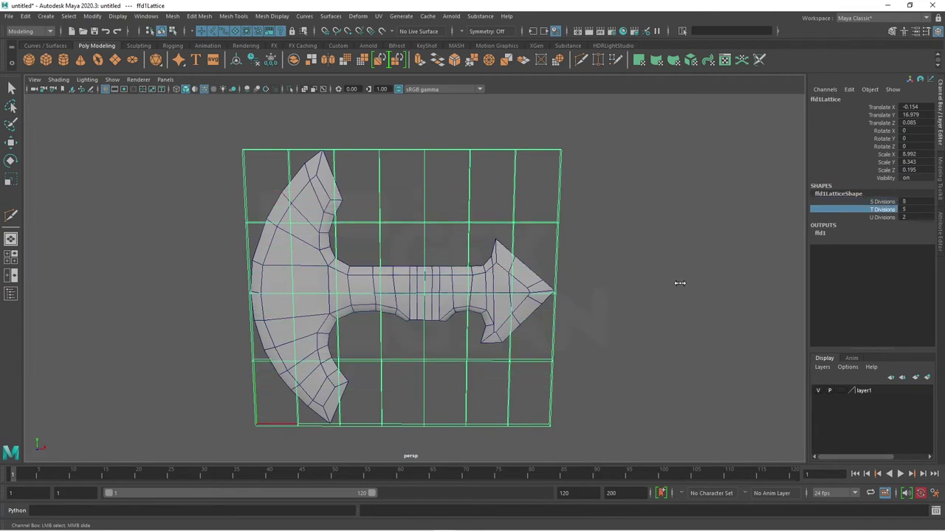
mouse_move(679, 281)
alt+mouse_down()
mouse_move(624, 327)
mouse_move(628, 338)
mouse_move(625, 266)
mouse_move(624, 341)
alt+mouse_up()
Step: Show the four-view layout and switch the lattice to Lattice Point editing
key(space)
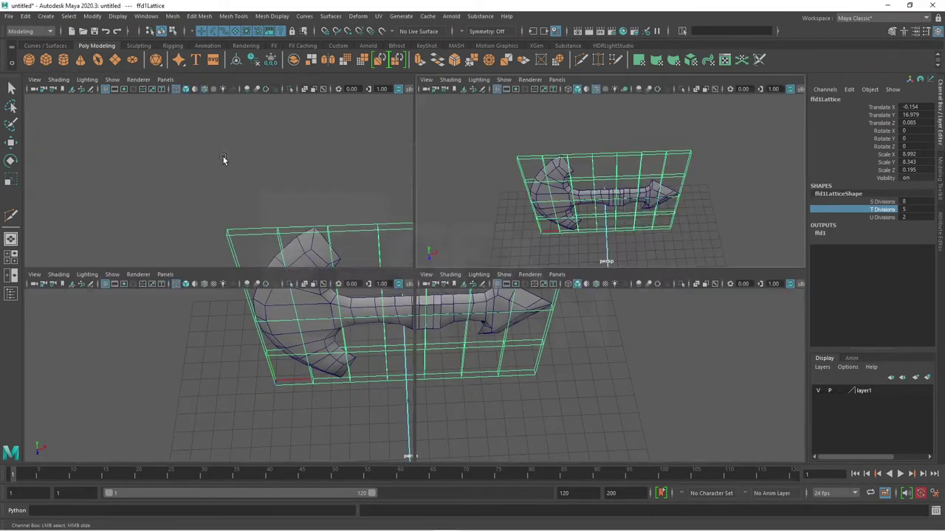
scroll(252, 171, up, 3)
mouse_move(327, 221)
alt+middle_down()
mouse_move(237, 220)
mouse_move(269, 194)
alt+middle_up()
scroll(238, 219, up, 2)
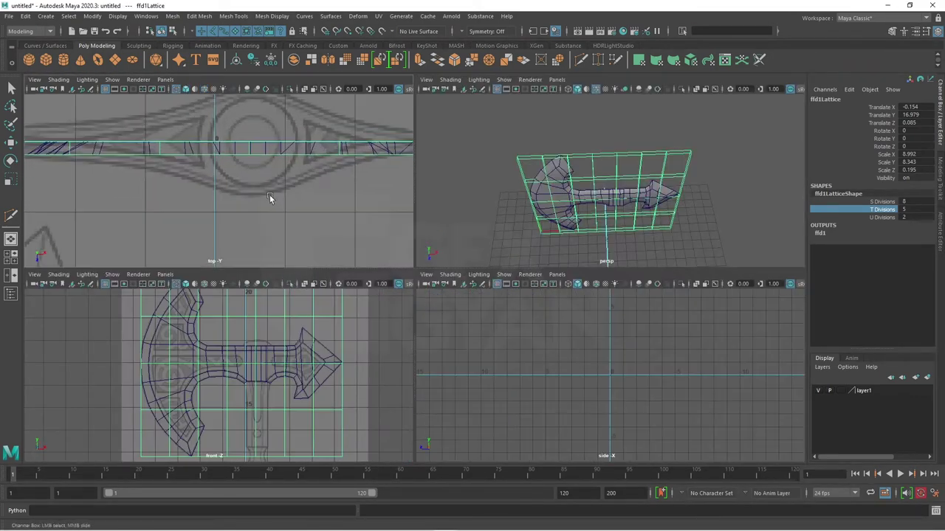
alt+drag(617, 158, 618, 145)
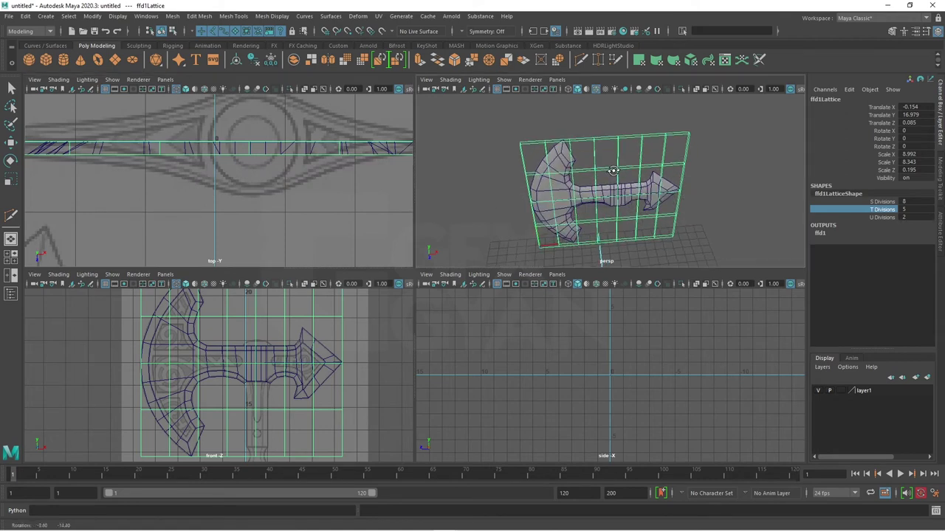
right_click(618, 146)
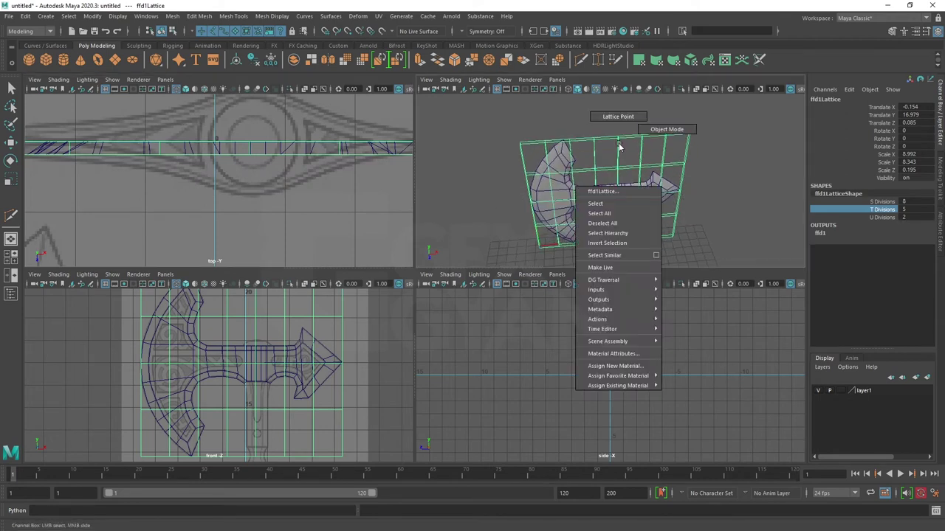
click(615, 117)
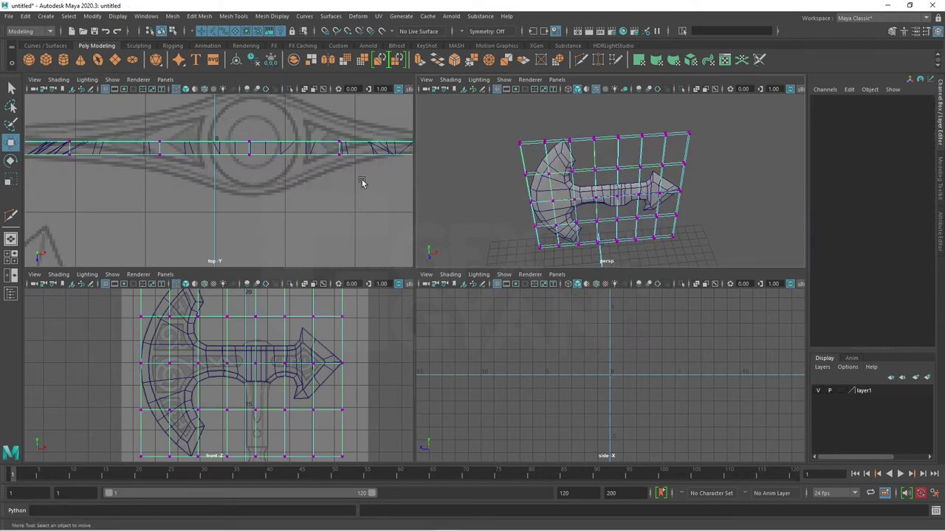
Step: Pull the middle and left lattice columns down in the top view to start the bend
mouse_move(237, 127)
mouse_down()
mouse_move(266, 220)
mouse_move(250, 234)
mouse_up()
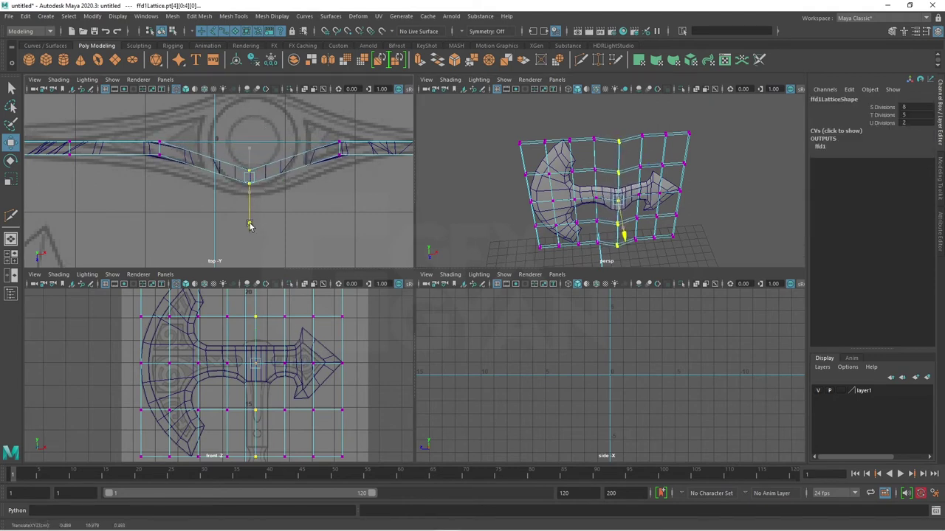
mouse_move(327, 135)
mouse_down()
mouse_move(353, 171)
mouse_move(337, 208)
mouse_up()
mouse_move(199, 129)
mouse_down()
mouse_move(116, 194)
mouse_move(192, 214)
mouse_up()
alt+middle_drag(192, 214, 306, 154)
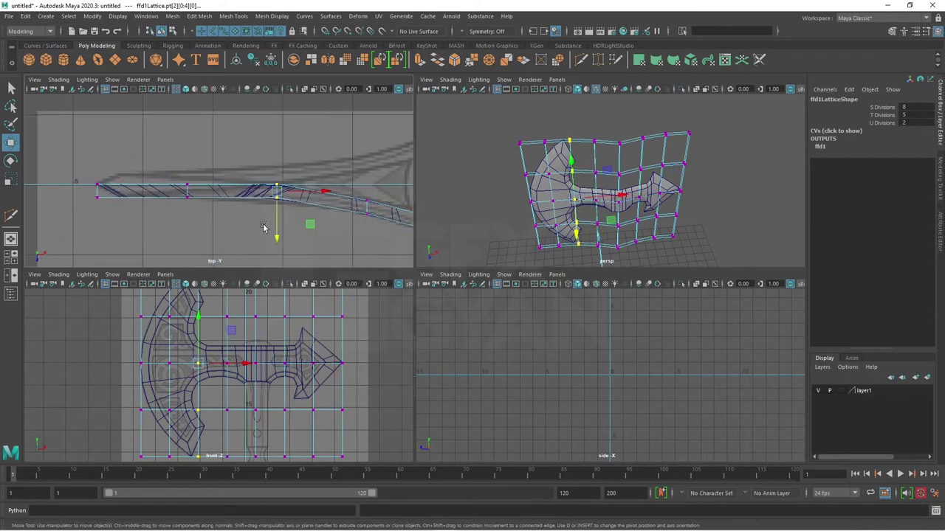
scroll(281, 246, down, 1)
mouse_move(343, 245)
alt+middle_down()
mouse_move(120, 205)
mouse_move(238, 207)
alt+middle_up()
Step: Pull the right-hand lattice columns down to continue the shallow V curve
click(289, 184)
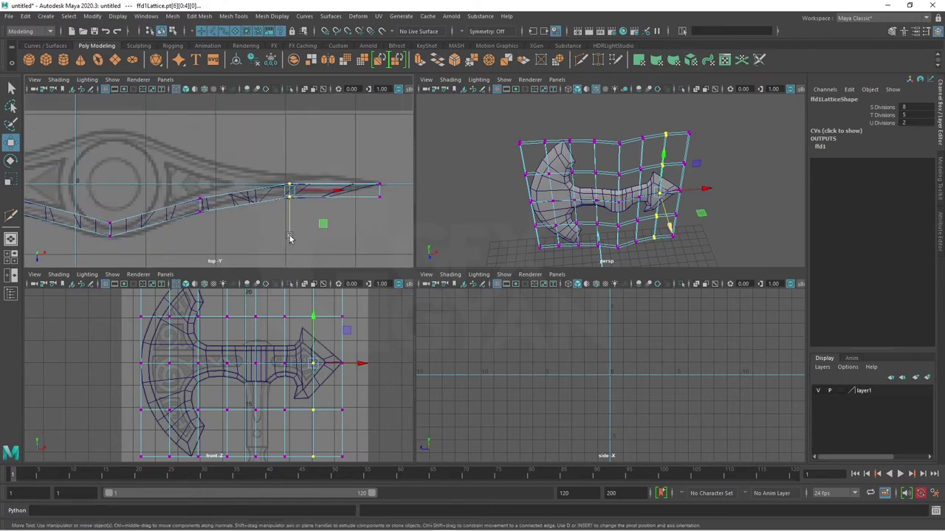
mouse_move(289, 186)
mouse_down()
mouse_move(289, 237)
mouse_move(269, 212)
mouse_move(288, 242)
mouse_up()
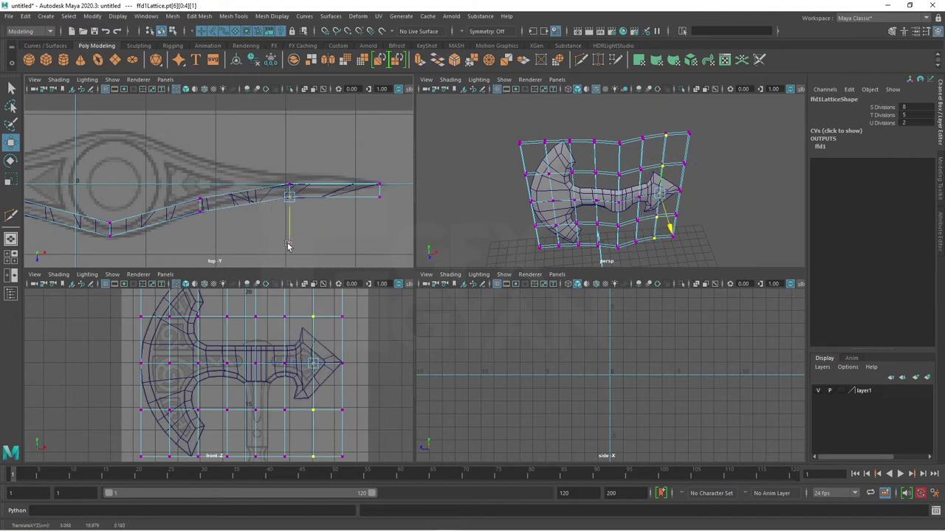
click(378, 193)
drag(378, 196, 375, 245)
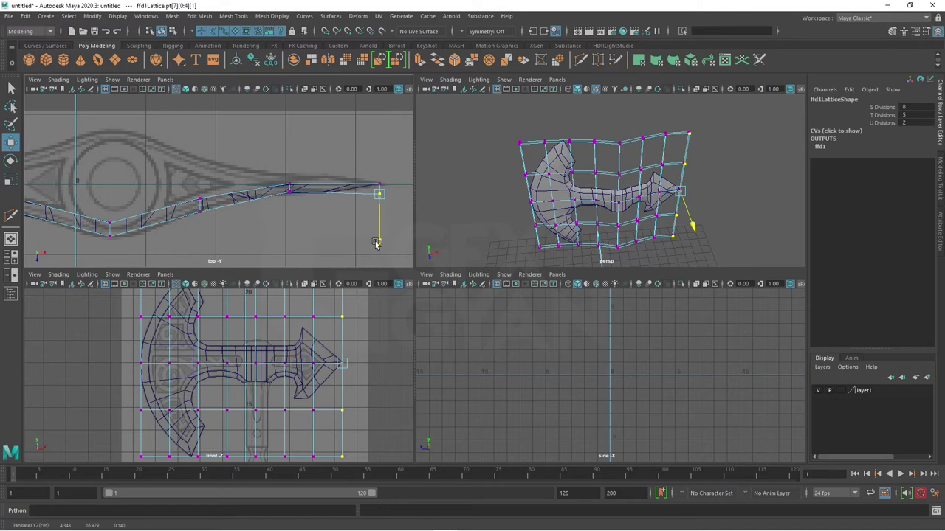
scroll(222, 198, up, 3)
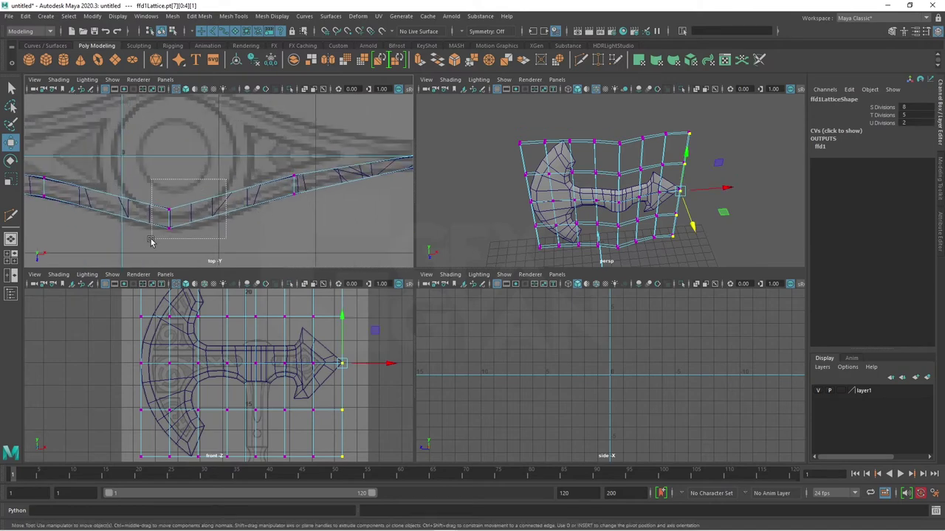
drag(227, 182, 169, 270)
Step: Orbit the enlarged perspective view to inspect the bent axe edge-on
mouse_move(670, 206)
alt+mouse_down()
mouse_move(696, 197)
mouse_move(646, 207)
alt+mouse_up()
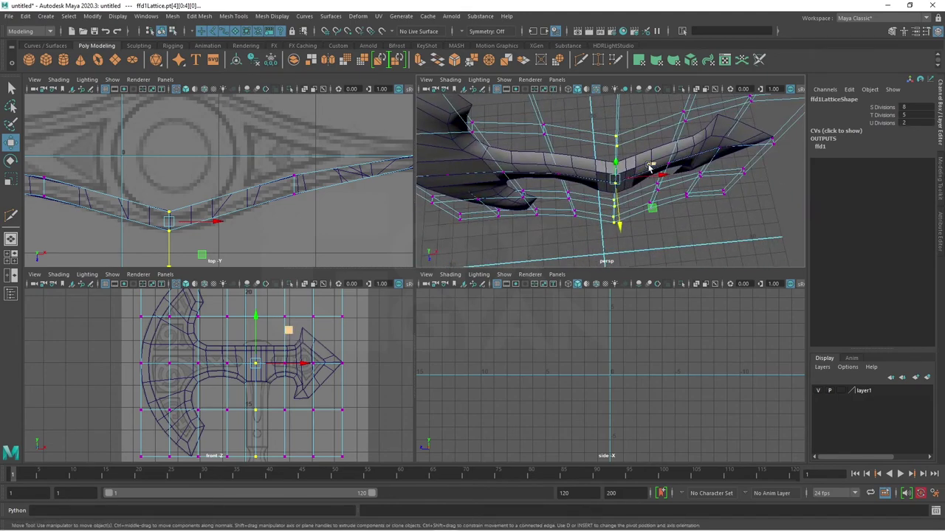
alt+drag(649, 167, 724, 211)
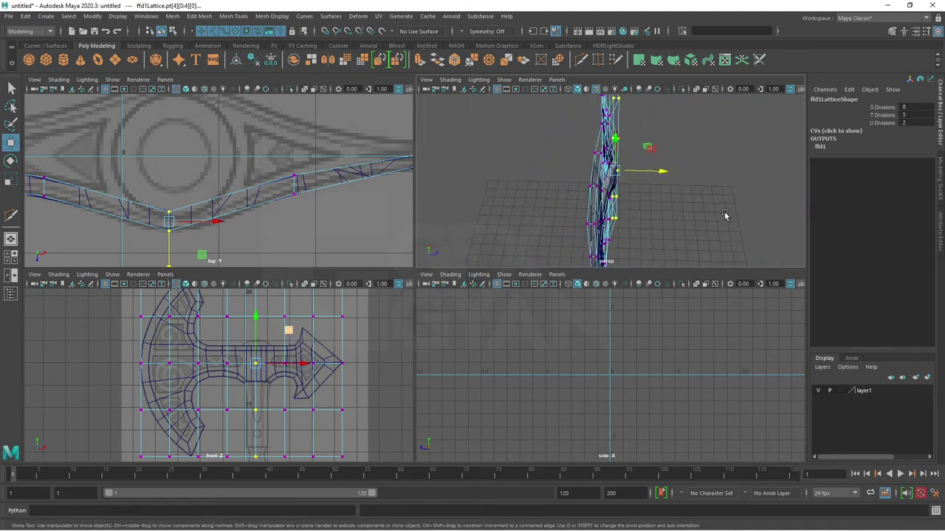
key(space)
mouse_move(635, 209)
alt+mouse_down()
mouse_move(615, 238)
mouse_move(510, 204)
mouse_move(280, 255)
alt+mouse_up()
Step: Delete the axe mesh's history to bake in the lattice bend
click(298, 259)
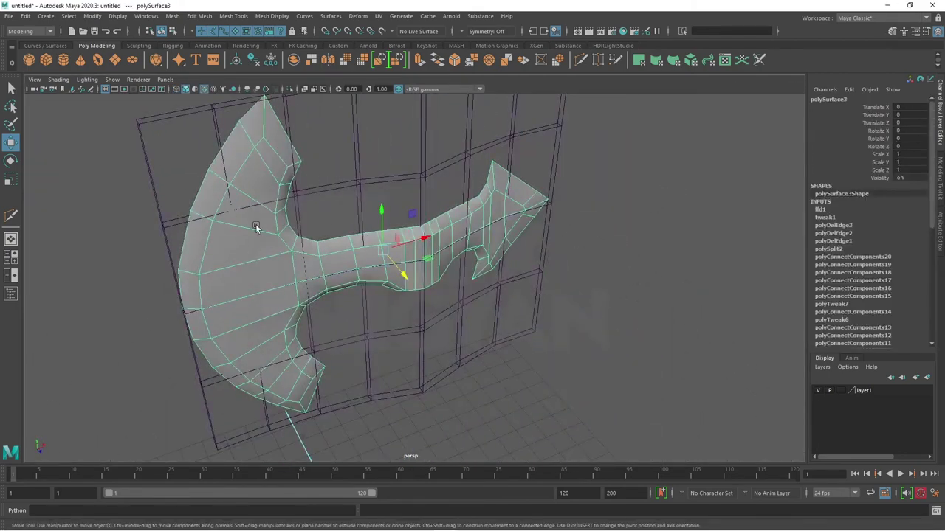
click(25, 15)
mouse_move(54, 133)
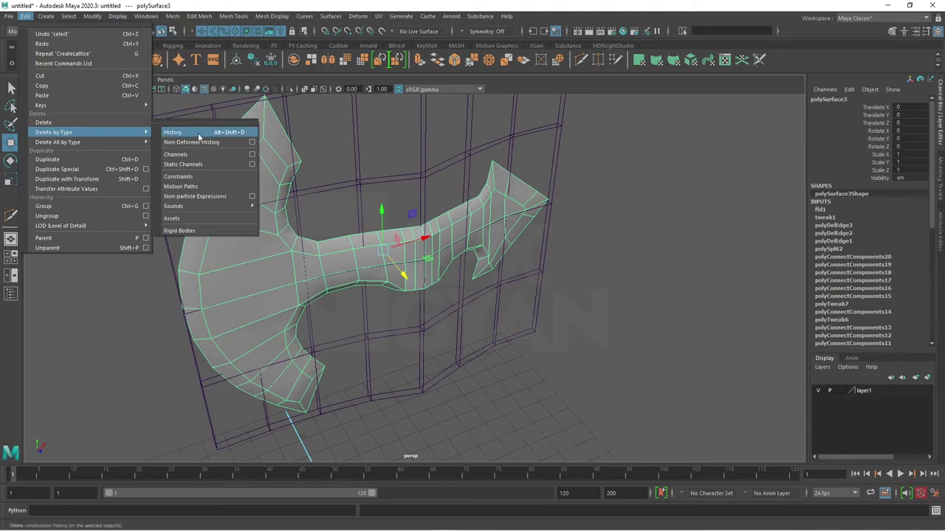
click(198, 134)
mouse_move(198, 138)
alt+mouse_down()
mouse_move(539, 306)
mouse_move(504, 337)
mouse_move(480, 331)
mouse_move(457, 226)
mouse_move(483, 230)
mouse_move(468, 256)
mouse_move(477, 280)
mouse_move(442, 291)
alt+mouse_up()
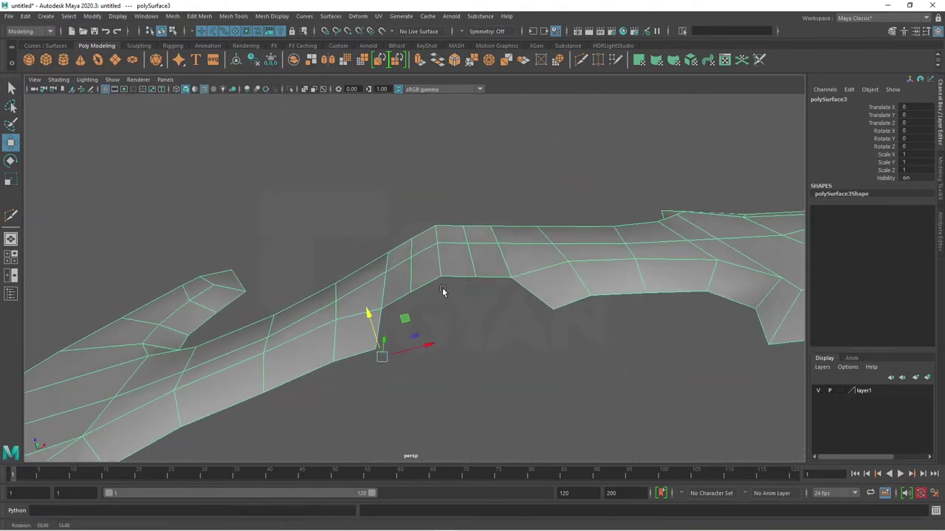
Step: Move selected ridge edges upward to smooth the axe's ridge peak
key(F10)
click(463, 232)
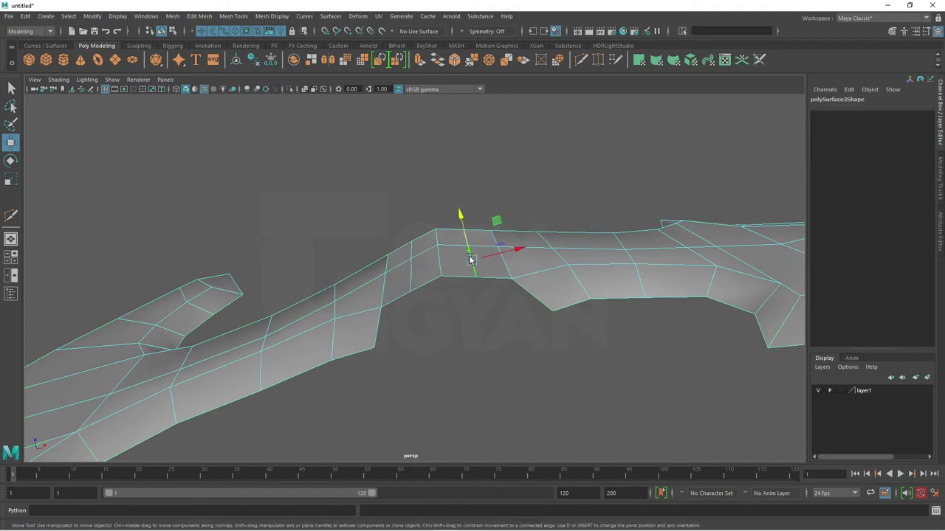
shift+click(421, 278)
drag(430, 225, 428, 213)
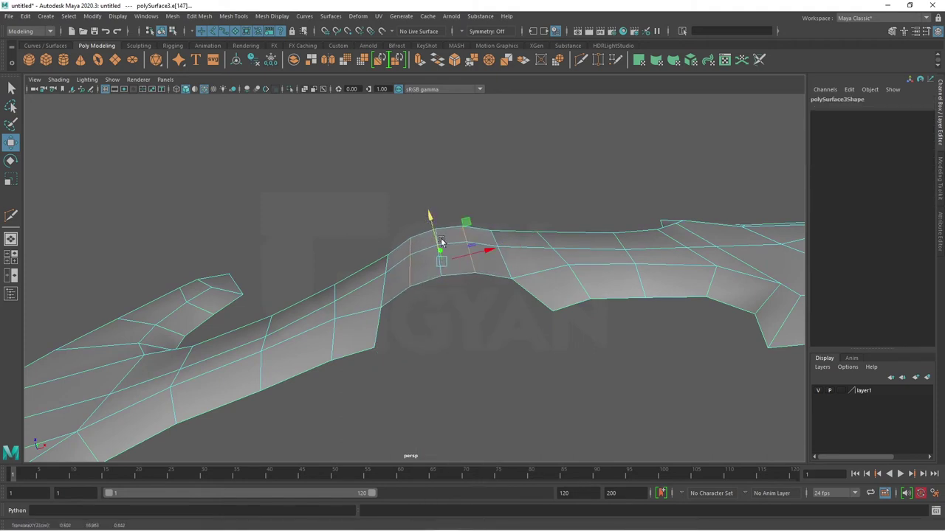
click(381, 292)
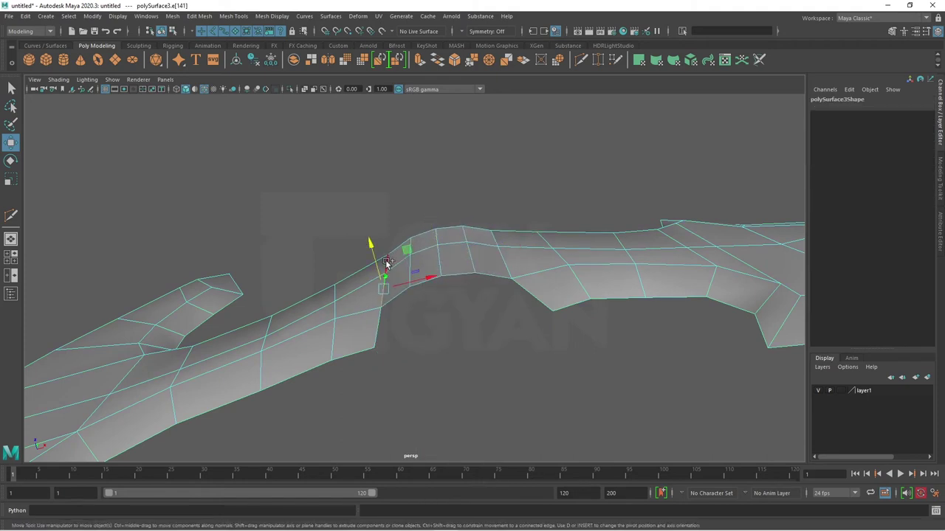
click(388, 265)
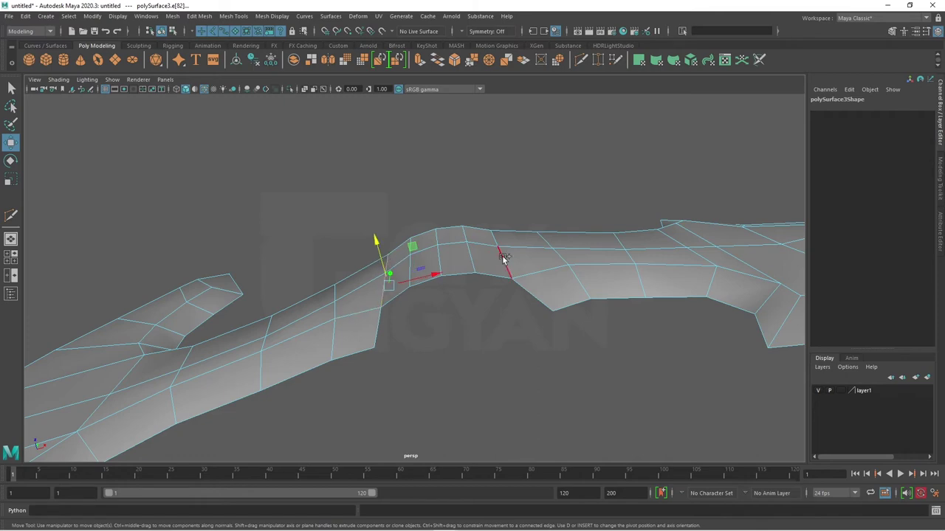
click(474, 268)
drag(426, 228, 429, 223)
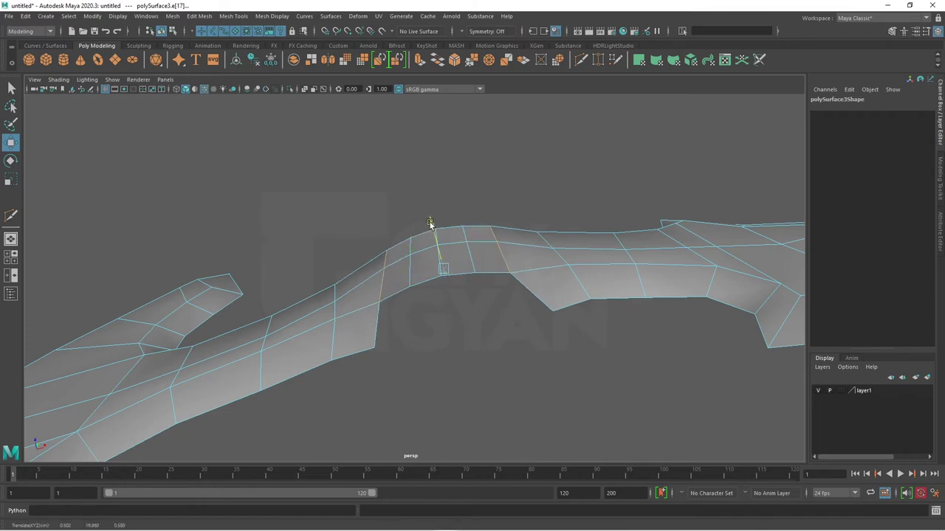
Step: Shift edges along the bend to even out the curve, then deselect and inspect it
mouse_move(453, 298)
alt+mouse_down()
mouse_move(479, 390)
mouse_move(468, 411)
alt+mouse_up()
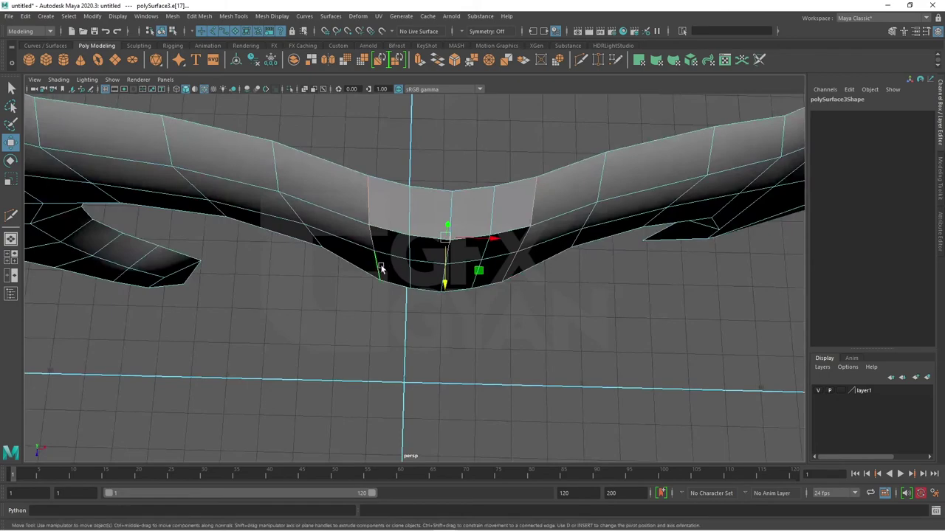
mouse_move(470, 290)
alt+mouse_down()
mouse_move(536, 250)
mouse_move(588, 251)
mouse_move(484, 270)
mouse_move(386, 249)
mouse_move(400, 147)
mouse_move(348, 279)
alt+mouse_up()
click(298, 267)
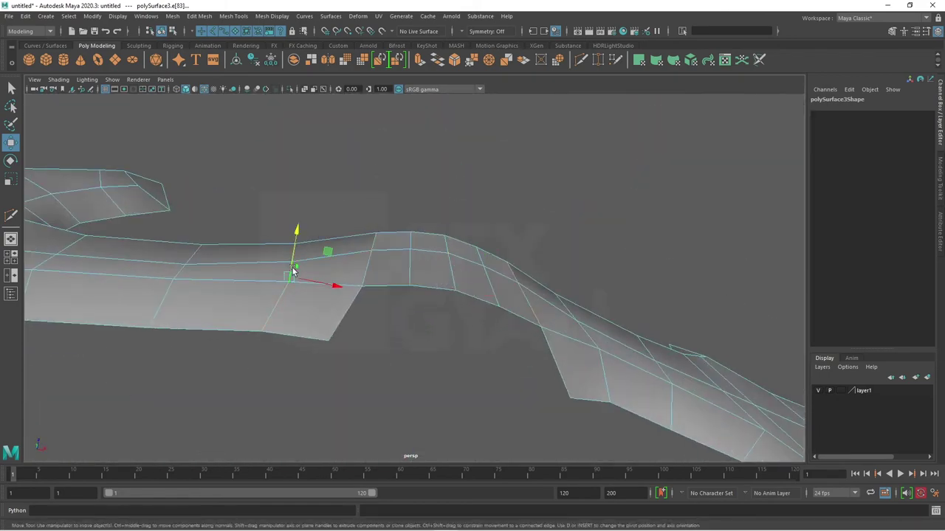
shift+click(586, 329)
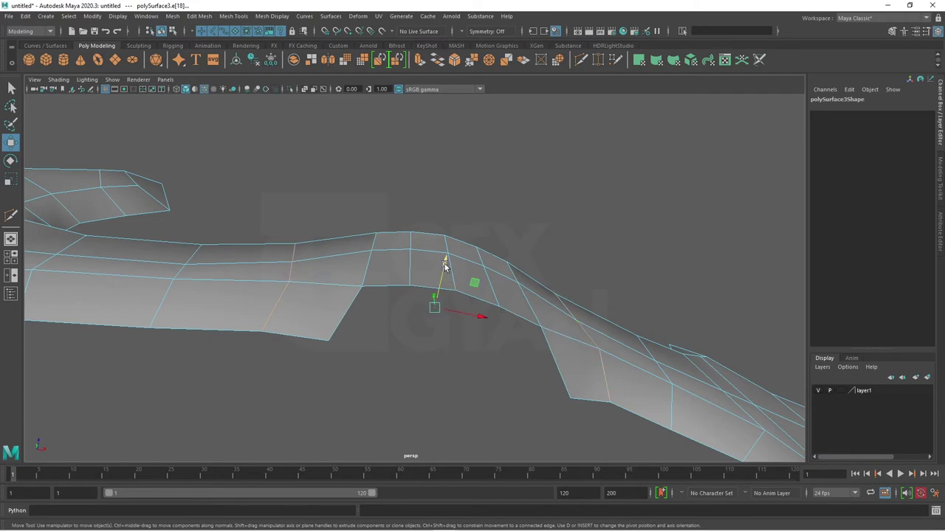
mouse_move(445, 266)
mouse_down()
mouse_move(601, 274)
mouse_move(565, 301)
mouse_move(568, 310)
mouse_move(446, 301)
mouse_up()
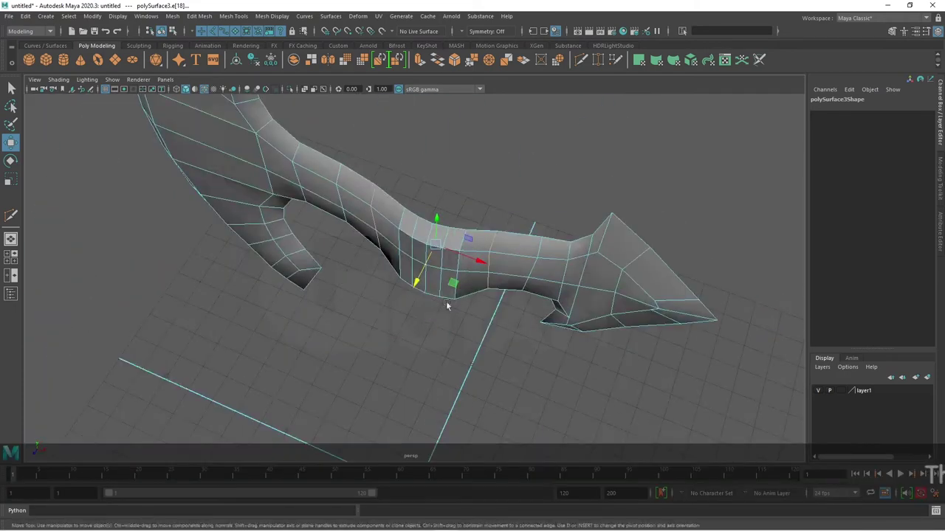
right_drag(487, 262, 487, 225)
click(544, 181)
mouse_move(544, 181)
alt+mouse_down()
mouse_move(523, 184)
mouse_move(514, 204)
mouse_move(603, 199)
mouse_move(642, 228)
mouse_move(554, 263)
mouse_move(512, 263)
alt+mouse_up()
key(space)
scroll(334, 264, down, 5)
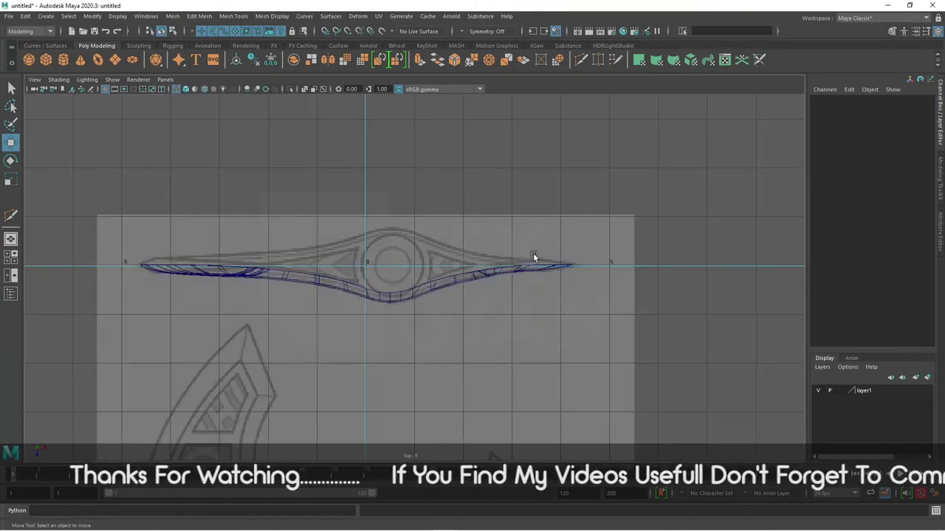
click(441, 276)
key(space)
key(space)
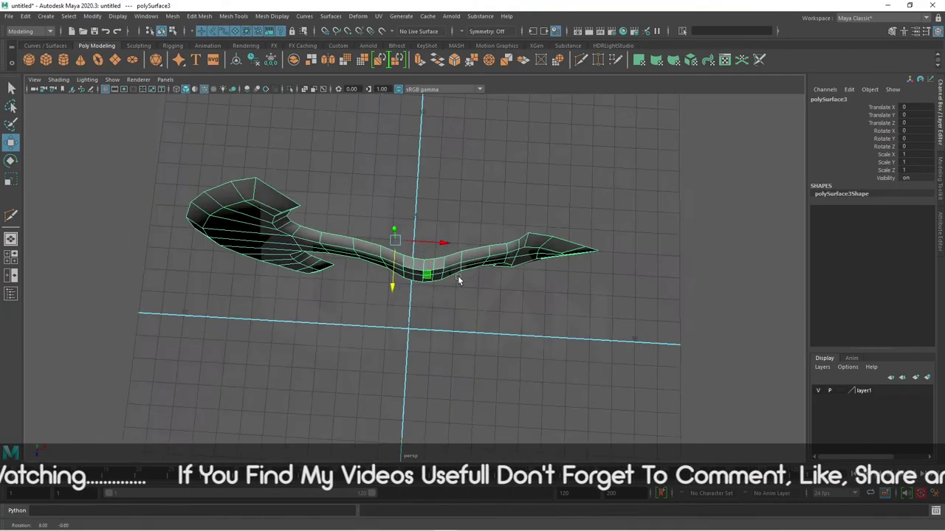
mouse_move(457, 276)
alt+mouse_down()
mouse_move(461, 328)
mouse_move(443, 317)
alt+mouse_up()
key(space)
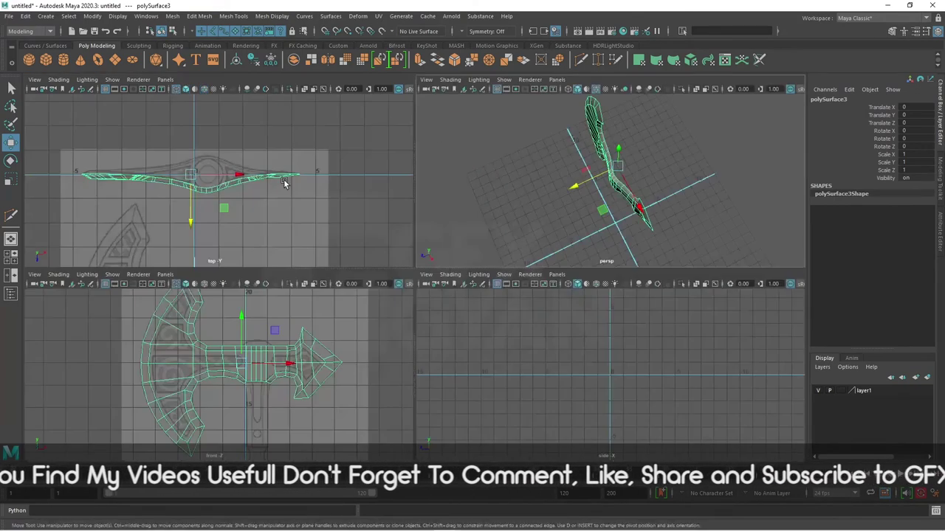
key(space)
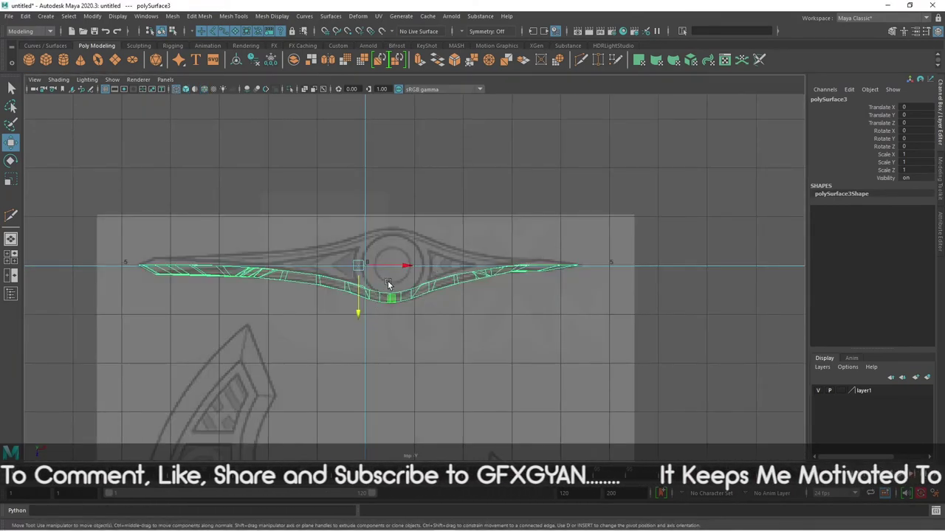
scroll(405, 258, up, 2)
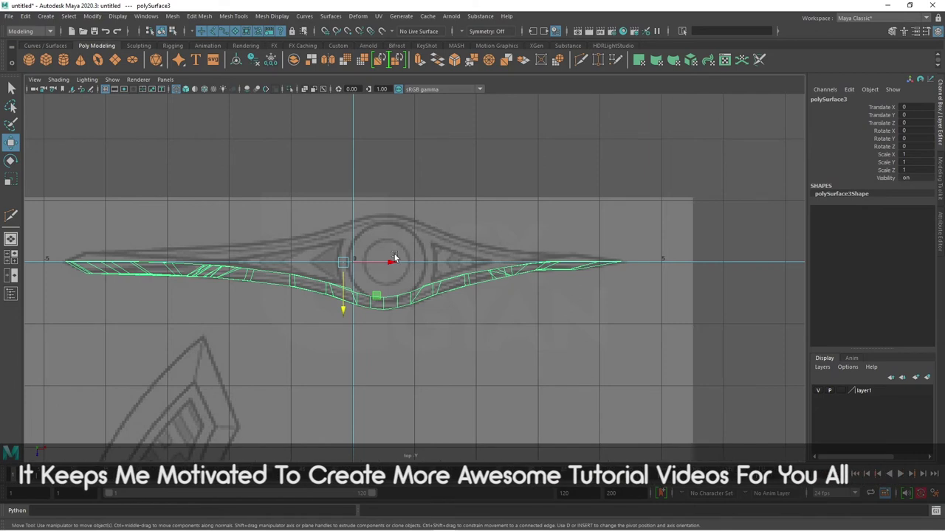
Step: Duplicate the axe half and flip the copy with Scale Z -1
click(24, 16)
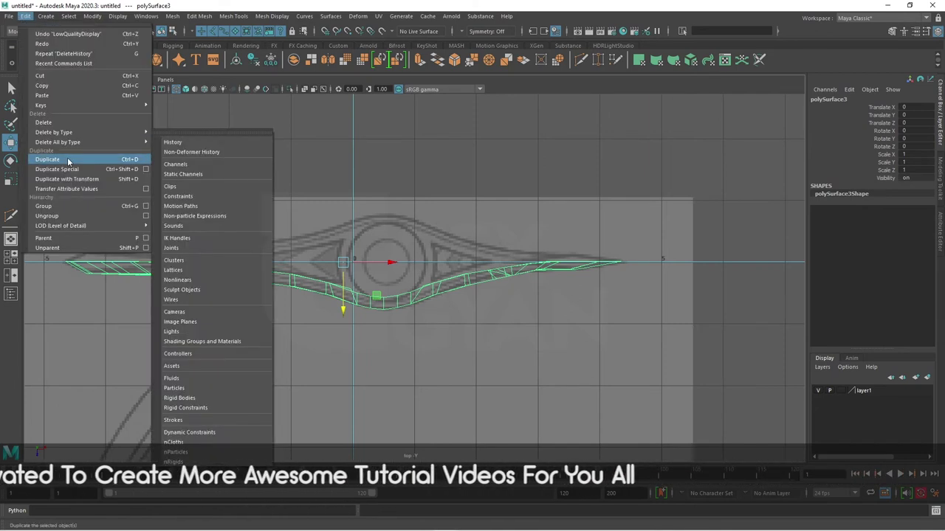
click(72, 160)
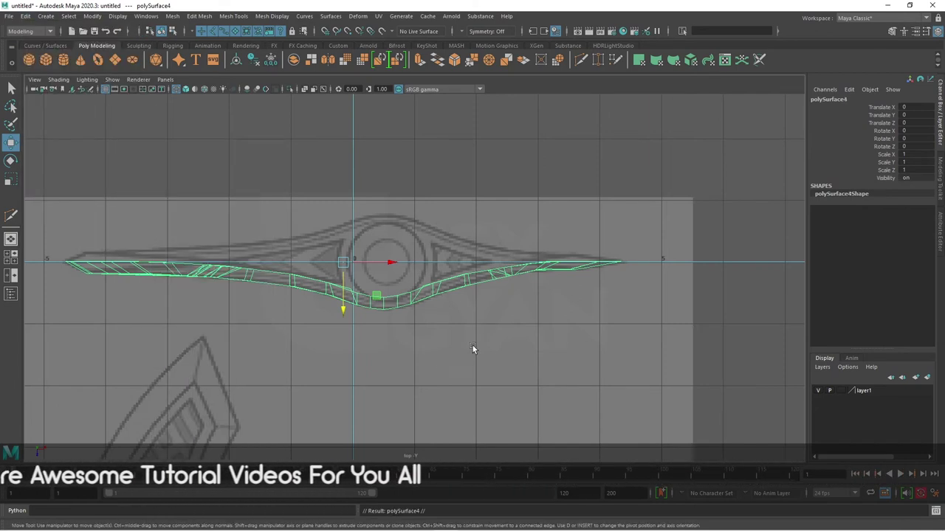
click(393, 307)
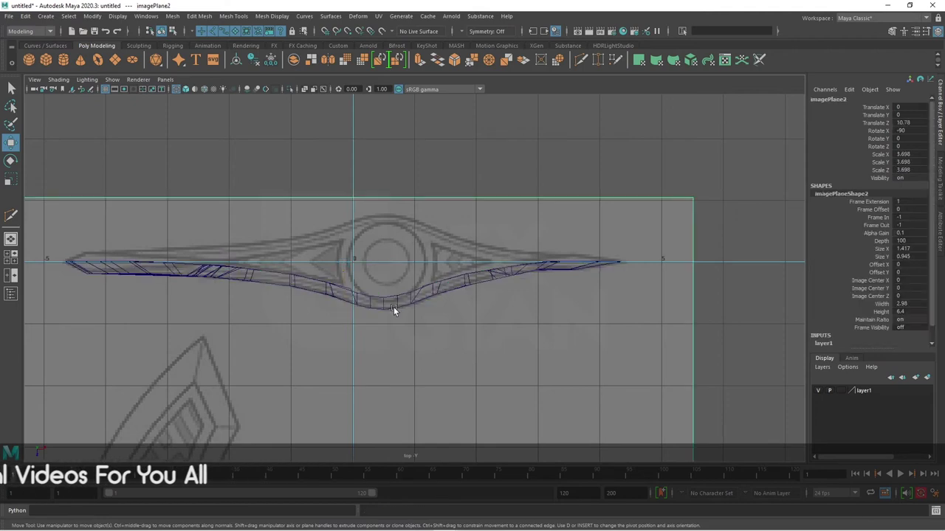
click(392, 307)
text(-1)
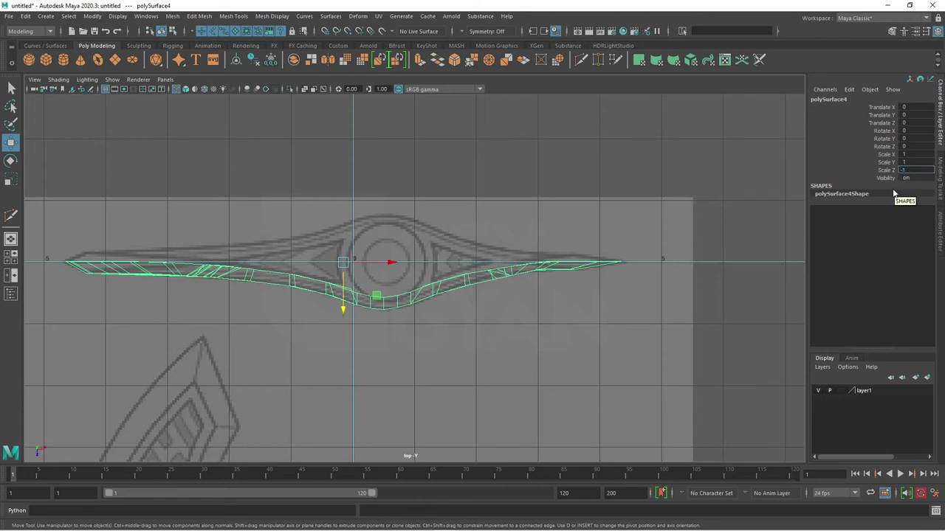
key(Return)
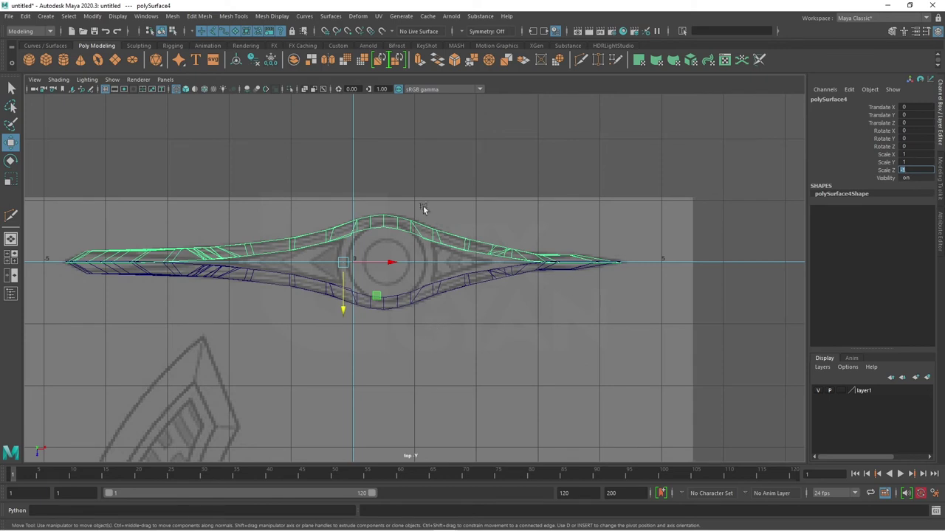
Step: Delete the flipped polySurface4 copy via the Outliner and select polySurface3
scroll(373, 335, up, 2)
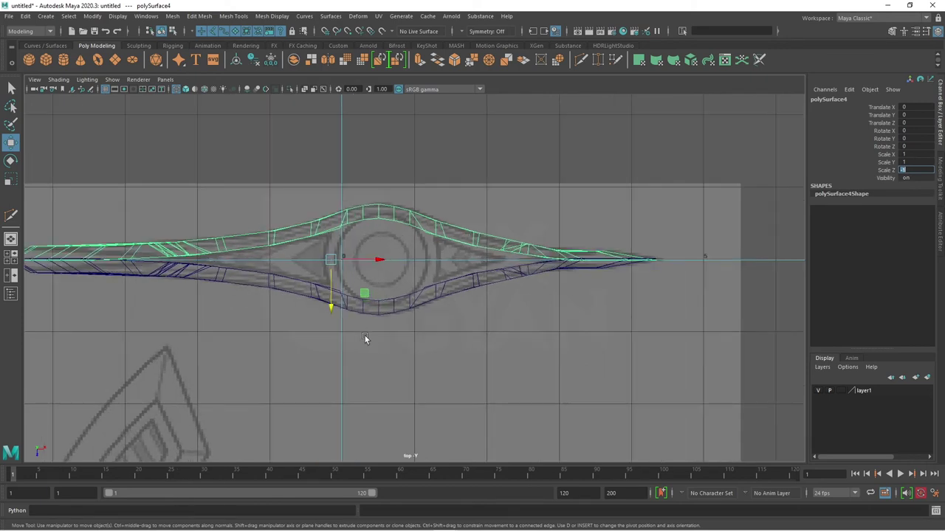
click(391, 302)
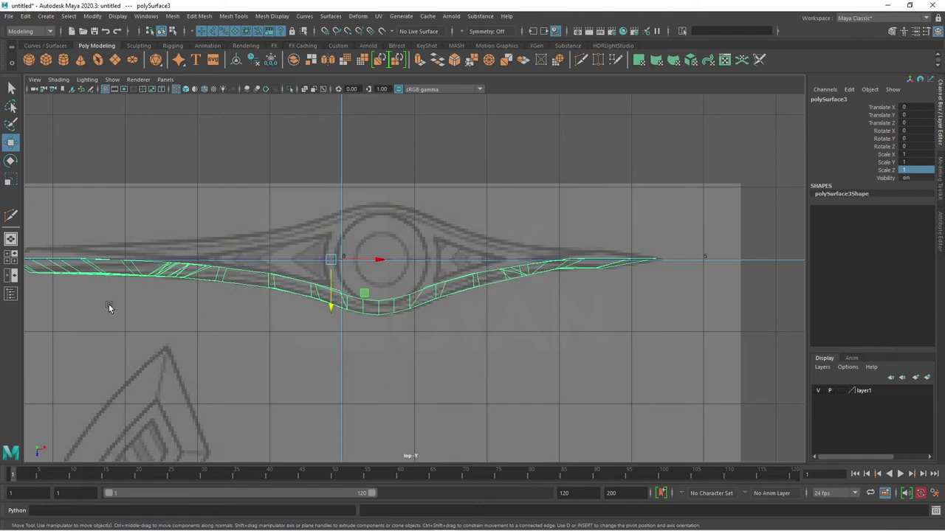
click(10, 294)
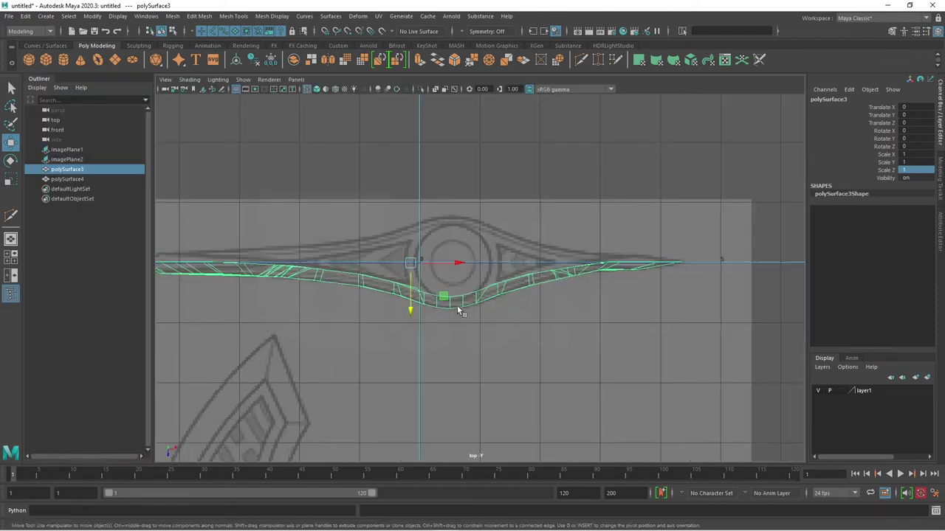
key(Delete)
key(ctrl+z)
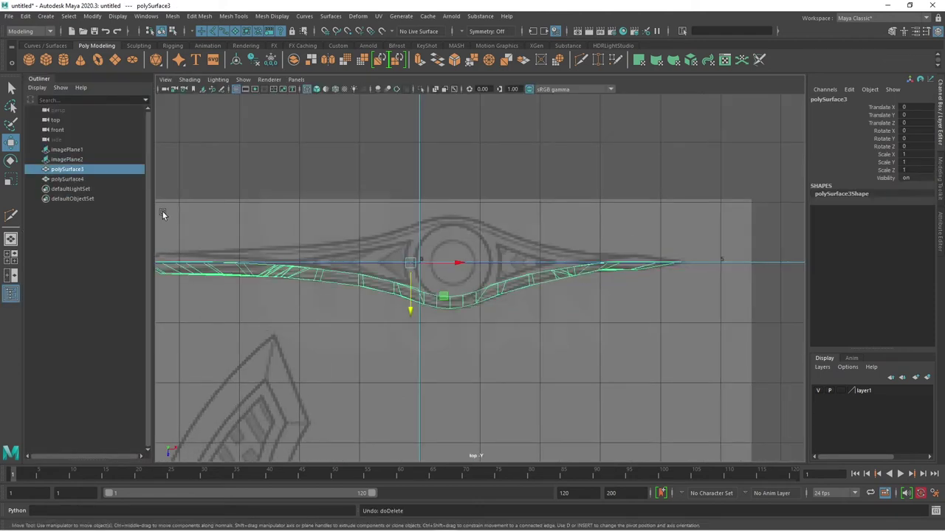
click(74, 179)
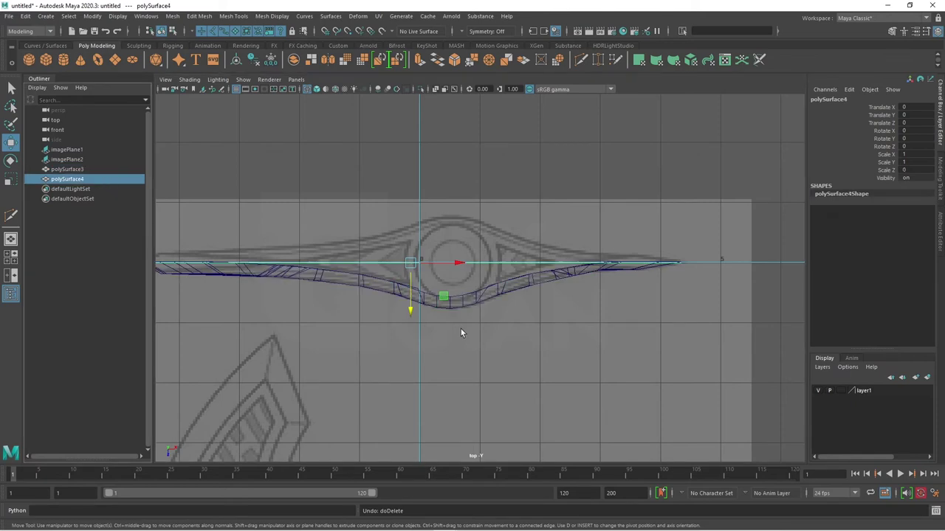
key(space)
key(space)
mouse_move(531, 316)
alt+mouse_down()
mouse_move(579, 299)
mouse_move(483, 310)
mouse_move(630, 349)
mouse_move(589, 377)
mouse_move(510, 371)
mouse_move(472, 347)
alt+mouse_up()
key(Delete)
click(482, 306)
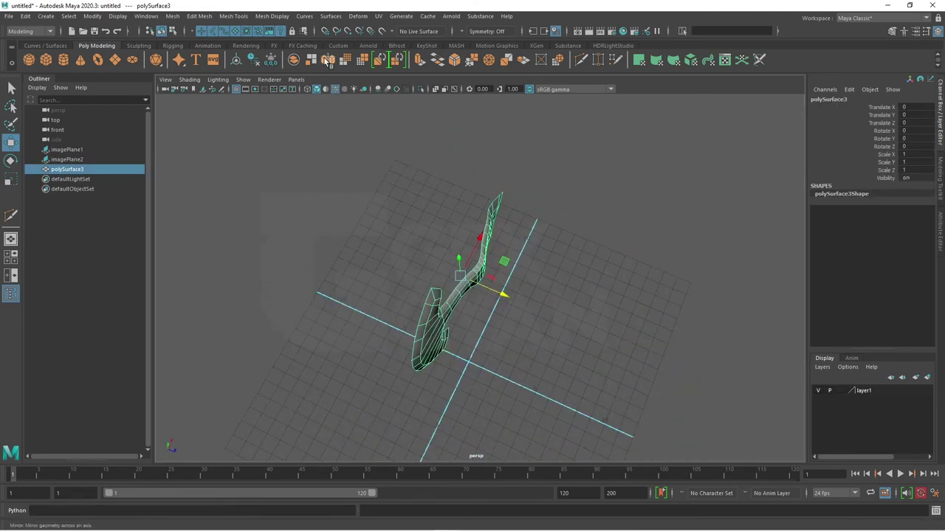
Step: Mirror the axe half with Mesh > Mirror using the Z axis
click(328, 61)
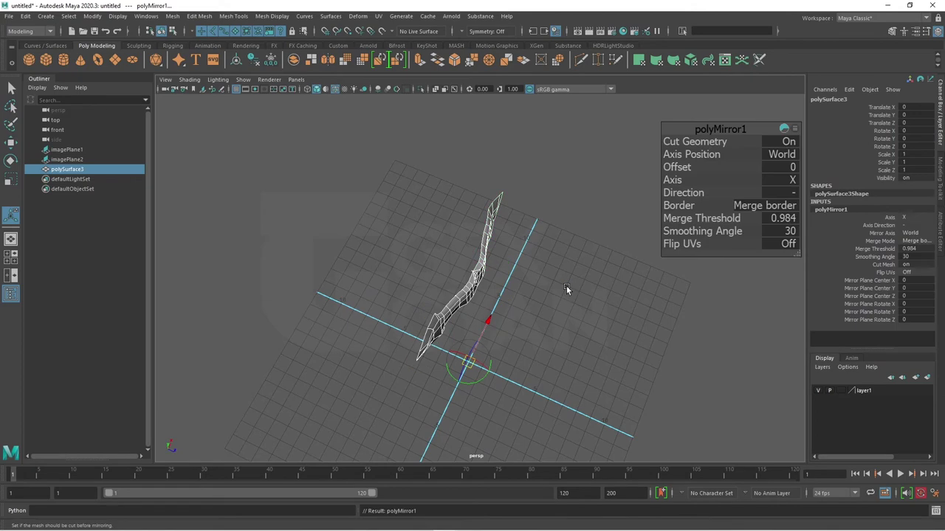
click(795, 183)
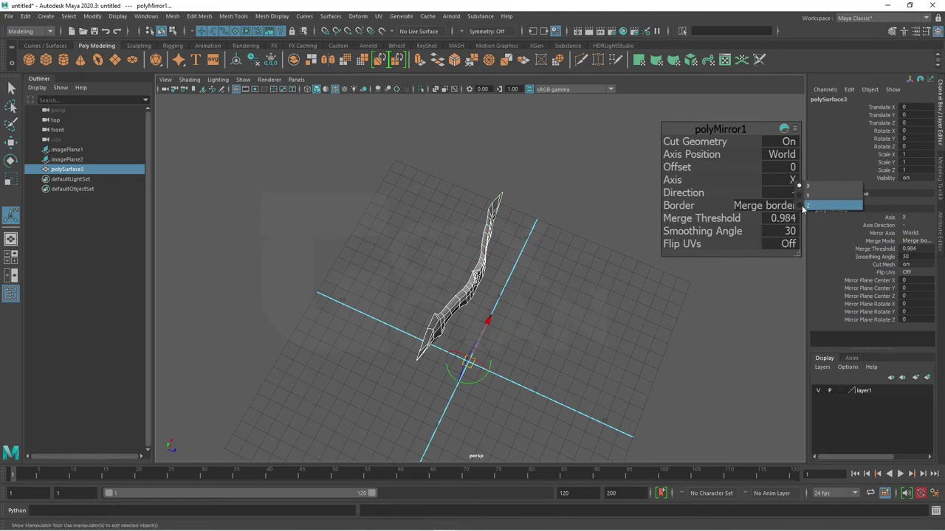
click(803, 206)
mouse_move(473, 325)
alt+mouse_down()
mouse_move(433, 312)
mouse_move(466, 328)
mouse_move(544, 320)
mouse_move(511, 324)
alt+mouse_up()
alt+right_drag(512, 324, 727, 231)
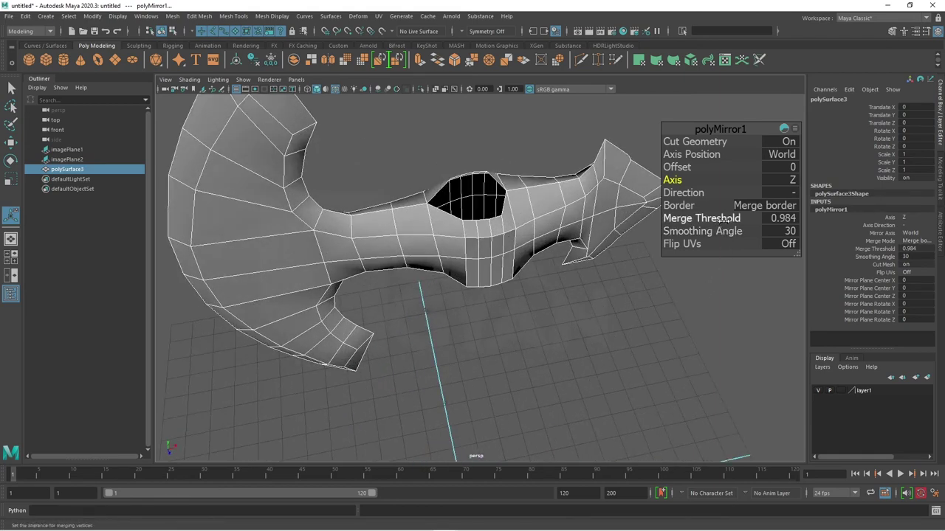
Step: Lower the polyMirror1 Merge Threshold to 0.194
drag(725, 219, 683, 219)
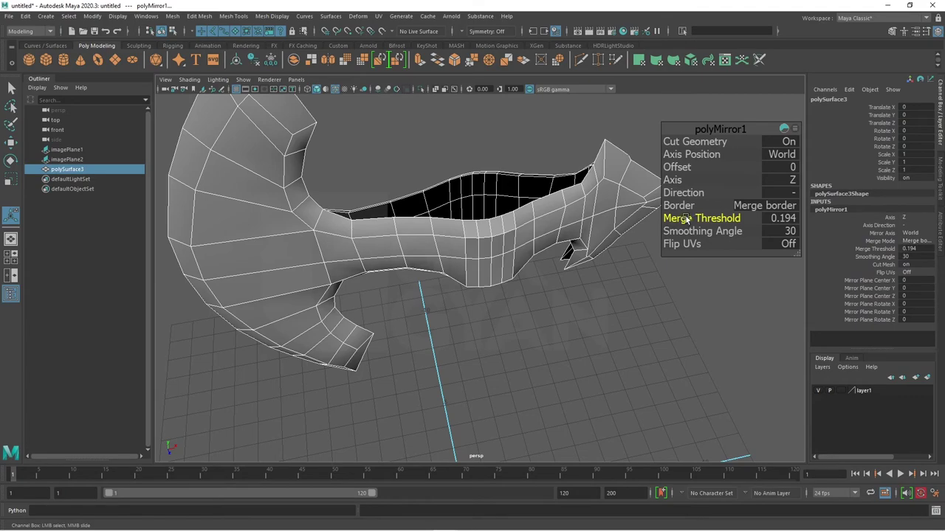
mouse_move(580, 333)
alt+mouse_down()
mouse_move(445, 313)
mouse_move(523, 328)
mouse_move(631, 245)
mouse_move(663, 268)
mouse_move(669, 248)
mouse_move(536, 333)
alt+mouse_up()
key(space)
key(space)
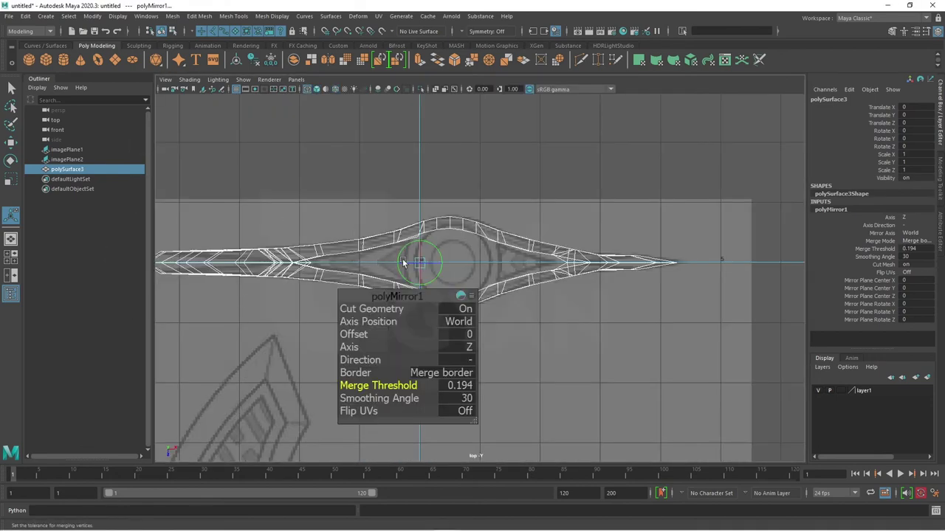
key(space)
mouse_move(681, 193)
alt+mouse_down()
mouse_move(674, 140)
mouse_move(599, 199)
alt+mouse_up()
Step: Switch the mirrored axe to edge mode and select an edge on the blade
click(647, 221)
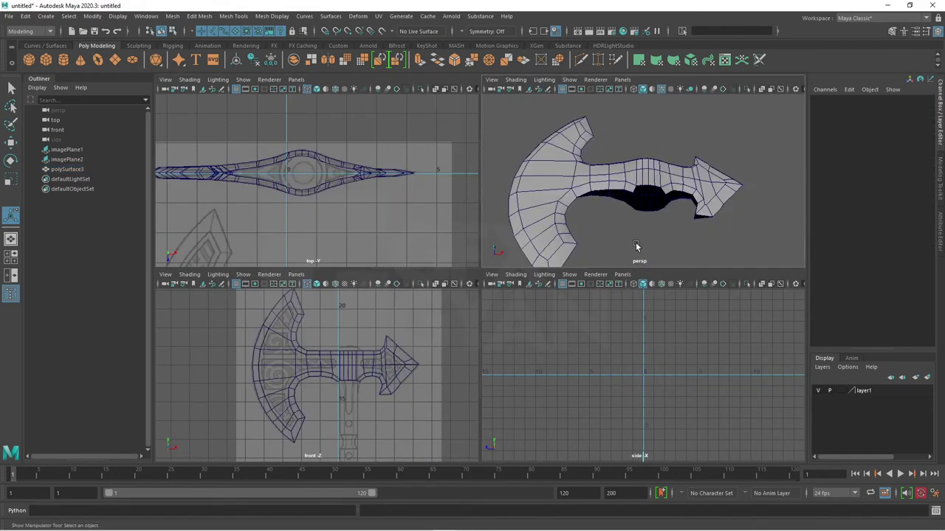
alt+drag(632, 247, 655, 248)
scroll(650, 208, up, 5)
mouse_move(648, 208)
alt+mouse_down()
mouse_move(658, 183)
mouse_move(643, 219)
mouse_move(589, 183)
mouse_move(660, 116)
mouse_move(645, 180)
mouse_move(662, 200)
mouse_move(572, 174)
mouse_move(455, 217)
mouse_move(649, 159)
mouse_move(626, 152)
mouse_move(679, 196)
mouse_move(758, 197)
mouse_move(681, 173)
mouse_move(713, 190)
mouse_move(722, 214)
alt+mouse_up()
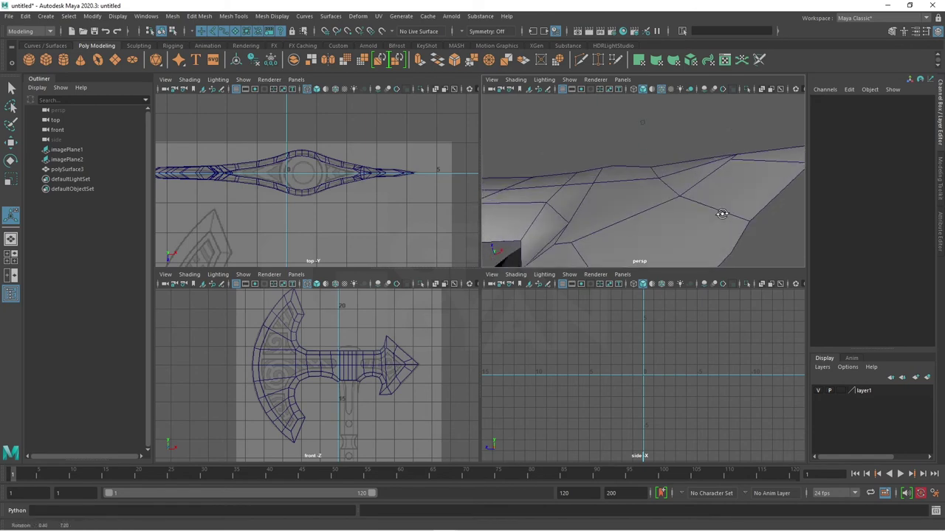
right_drag(655, 190, 657, 172)
click(659, 169)
click(655, 177)
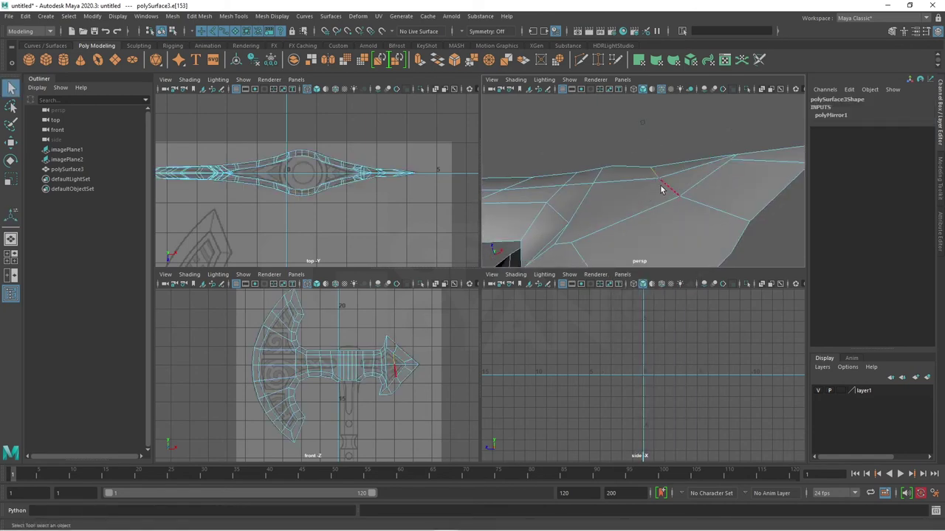
mouse_move(660, 189)
alt+mouse_down()
mouse_move(632, 249)
mouse_move(670, 197)
mouse_move(590, 205)
mouse_move(431, 102)
alt+mouse_up()
Step: Set the Symmetry dropdown to Object Z in the enlarged perspective view
key(space)
click(465, 31)
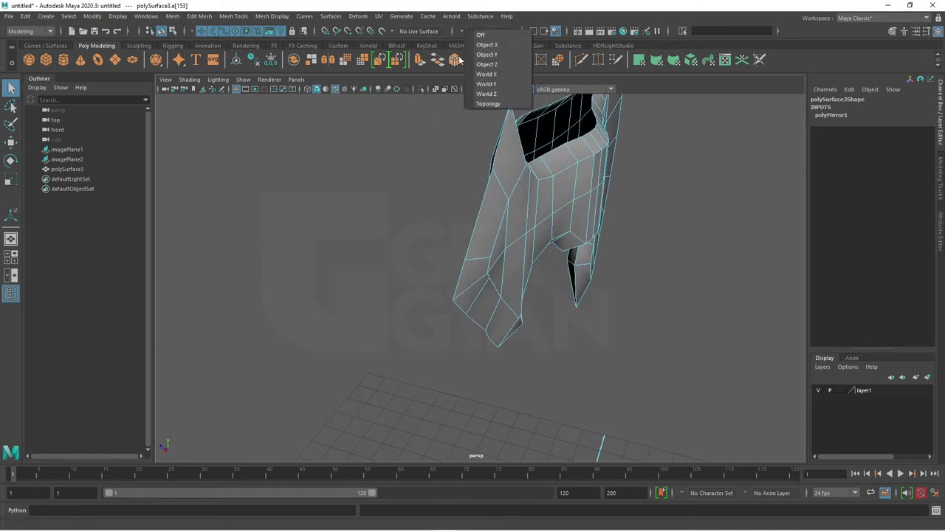
click(491, 64)
mouse_move(532, 177)
alt+mouse_down()
mouse_move(603, 211)
mouse_move(645, 249)
mouse_move(503, 283)
alt+mouse_up()
Step: Switch to vertex mode and pick, then clear, a vertex on the arrowhead edge
key(w)
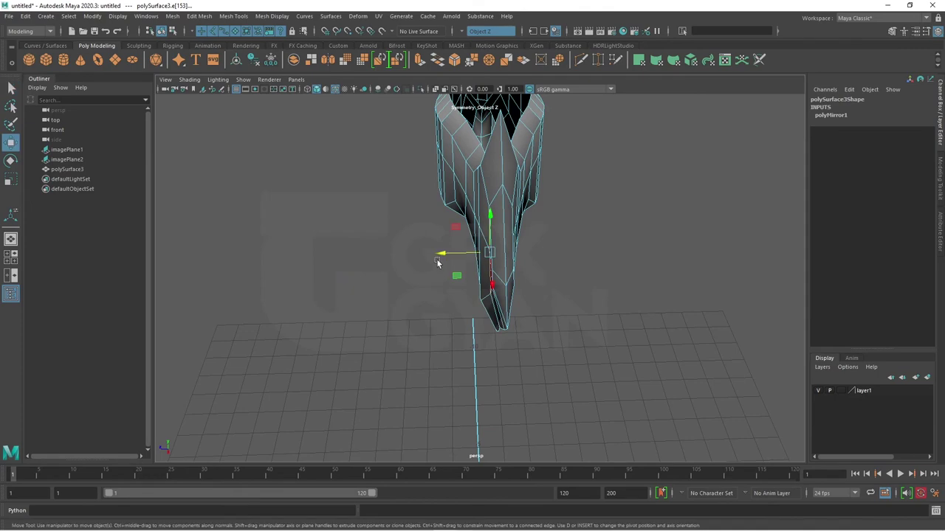
mouse_move(434, 256)
alt+mouse_down()
mouse_move(504, 288)
mouse_move(586, 303)
alt+mouse_up()
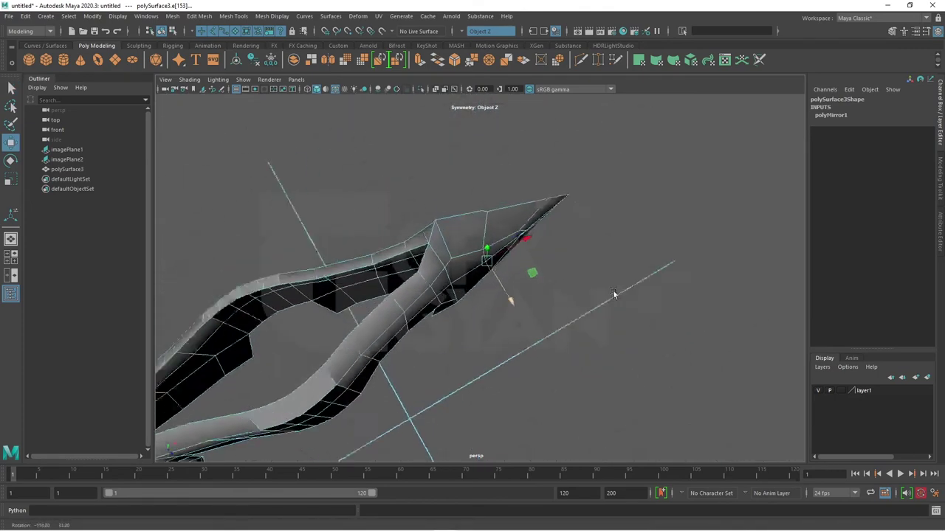
mouse_move(520, 280)
alt+mouse_down()
mouse_move(629, 293)
mouse_move(607, 265)
mouse_move(530, 247)
mouse_move(566, 308)
mouse_move(556, 261)
alt+mouse_up()
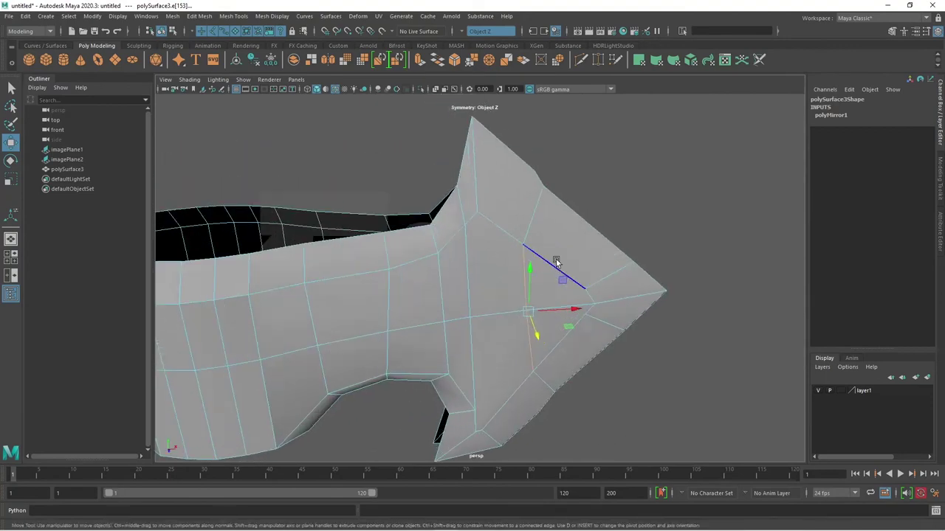
key(F9)
alt+drag(517, 215, 527, 184)
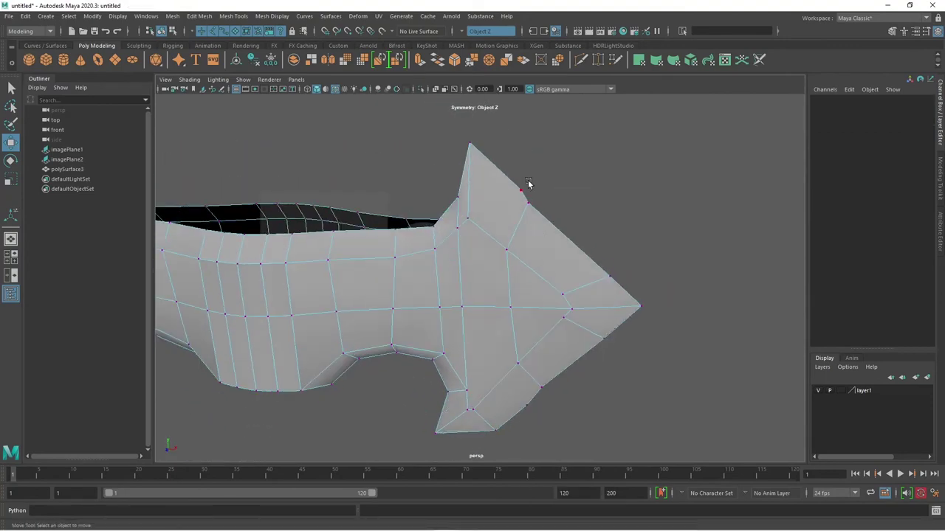
click(520, 194)
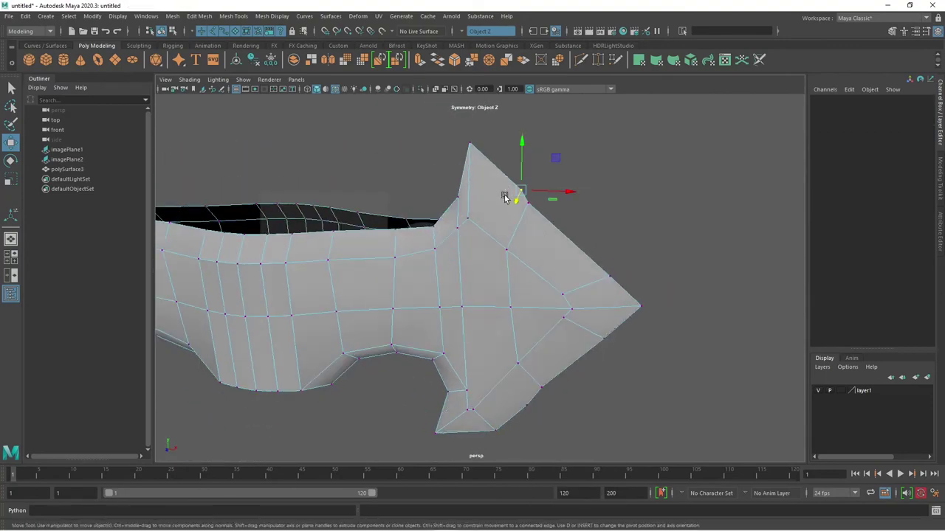
click(586, 354)
Step: Select the arrowhead's bottom-corner vertex and set Symmetry to Off
mouse_move(574, 392)
alt+mouse_down()
mouse_move(591, 380)
mouse_move(601, 322)
mouse_move(518, 305)
mouse_move(655, 309)
mouse_move(586, 380)
mouse_move(457, 315)
mouse_move(546, 349)
mouse_move(509, 344)
mouse_move(618, 341)
mouse_move(405, 321)
alt+mouse_up()
click(463, 329)
alt+right_drag(406, 321, 474, 348)
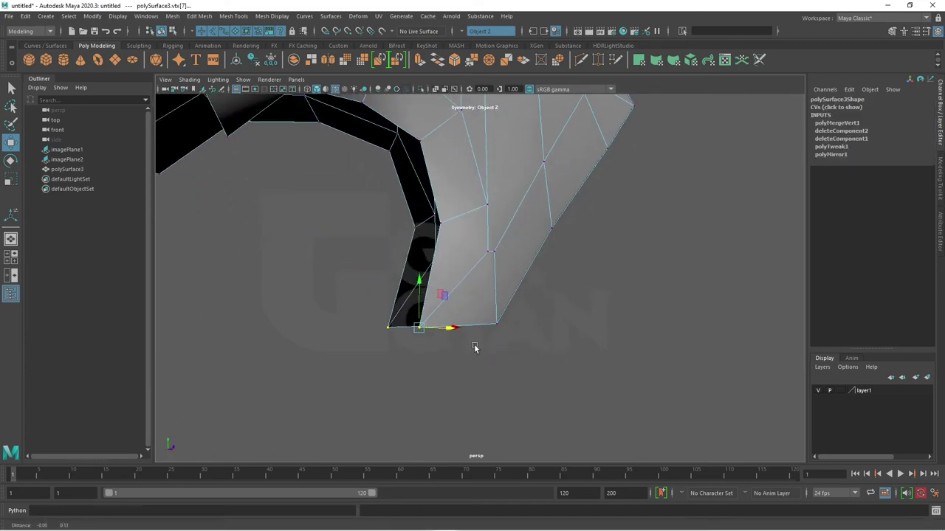
click(467, 31)
click(479, 39)
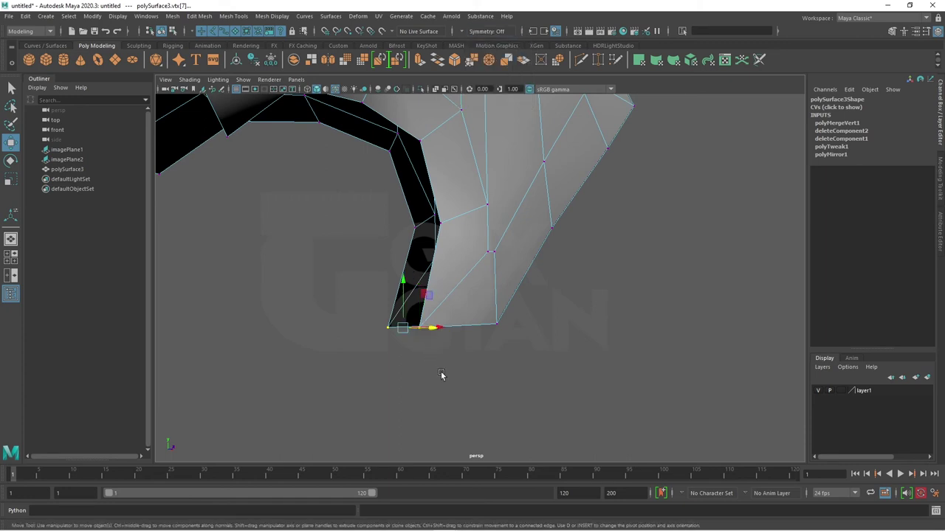
mouse_move(442, 376)
alt+mouse_down()
mouse_move(384, 310)
mouse_move(477, 362)
mouse_move(547, 356)
alt+mouse_up()
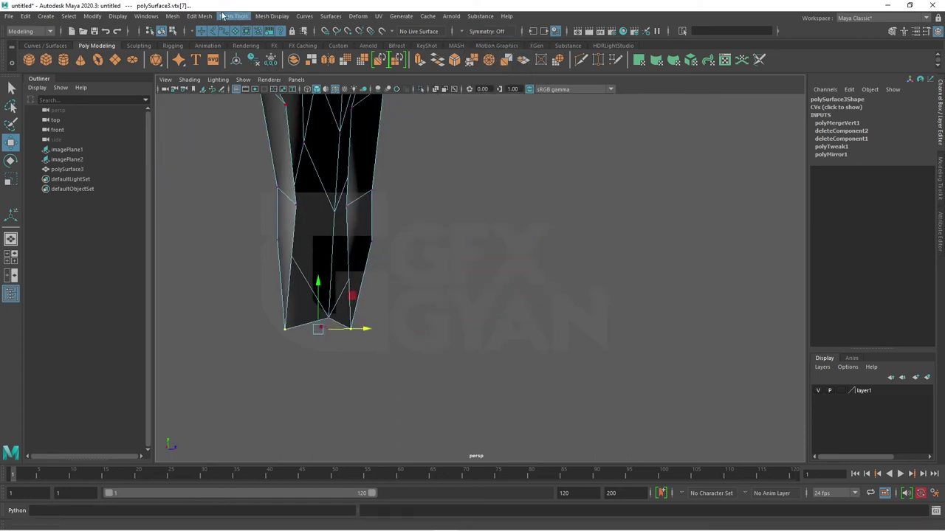
Step: Merge the selected seam vertex pair to its centre, then select the neighbouring vertex by the gap
click(199, 16)
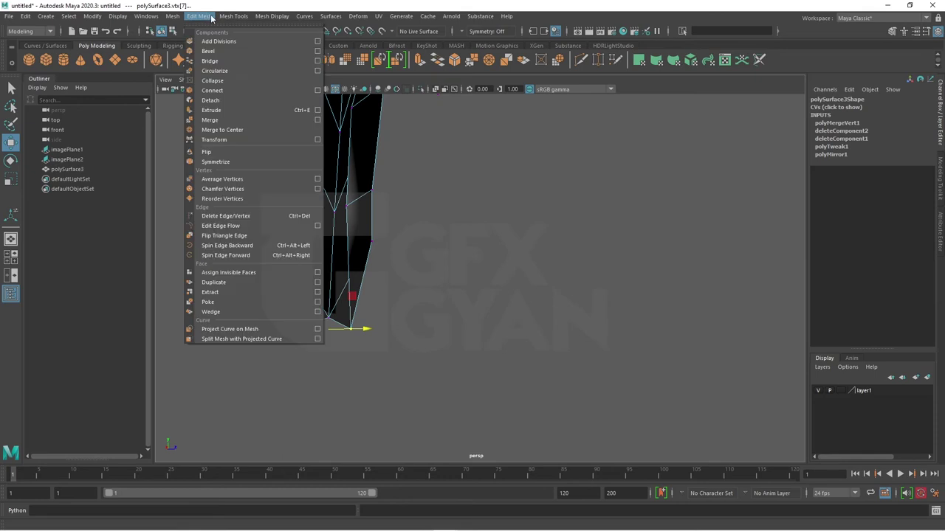
click(229, 130)
scroll(416, 257, up, 2)
scroll(442, 253, up, 3)
scroll(479, 249, up, 2)
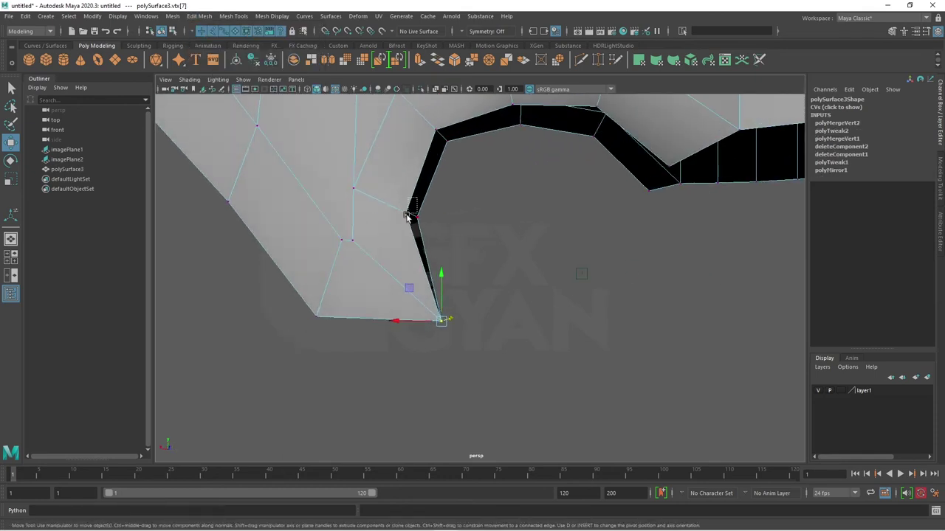
click(408, 216)
Step: Inspect the arrow-shaped mesh and its thickness, then switch to Edge selection mode
mouse_move(462, 227)
alt+mouse_down()
mouse_move(428, 244)
mouse_move(416, 228)
alt+mouse_up()
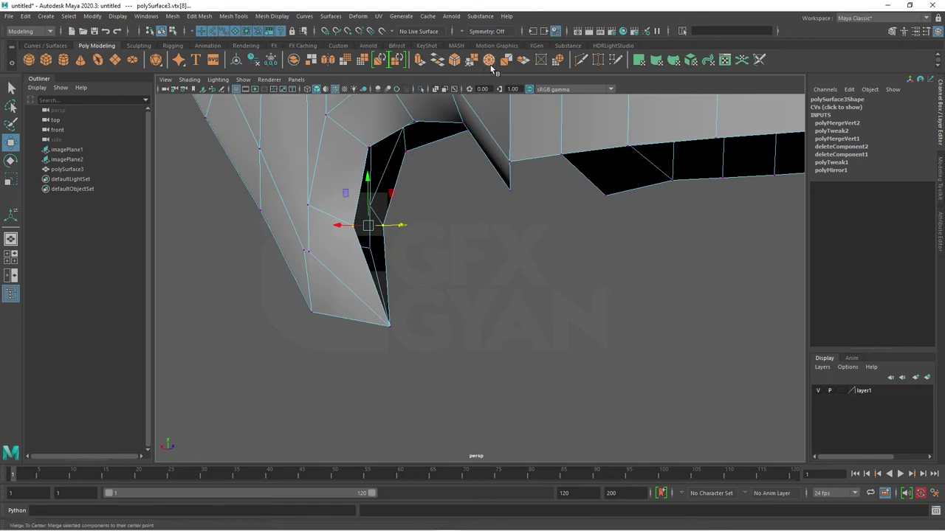
mouse_move(479, 217)
alt+mouse_down()
mouse_move(310, 234)
mouse_move(404, 241)
mouse_move(494, 281)
mouse_move(605, 278)
mouse_move(455, 174)
mouse_move(556, 267)
mouse_move(505, 237)
alt+mouse_up()
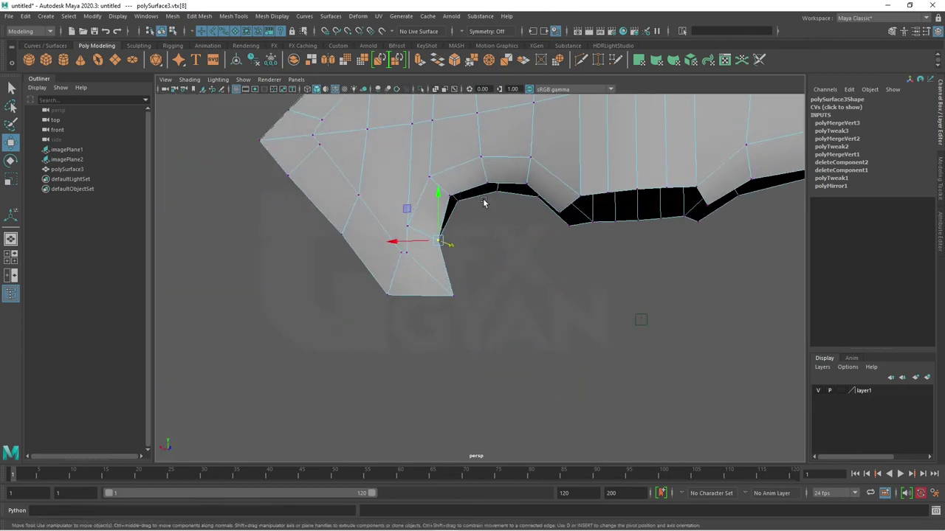
alt+drag(607, 236, 438, 253)
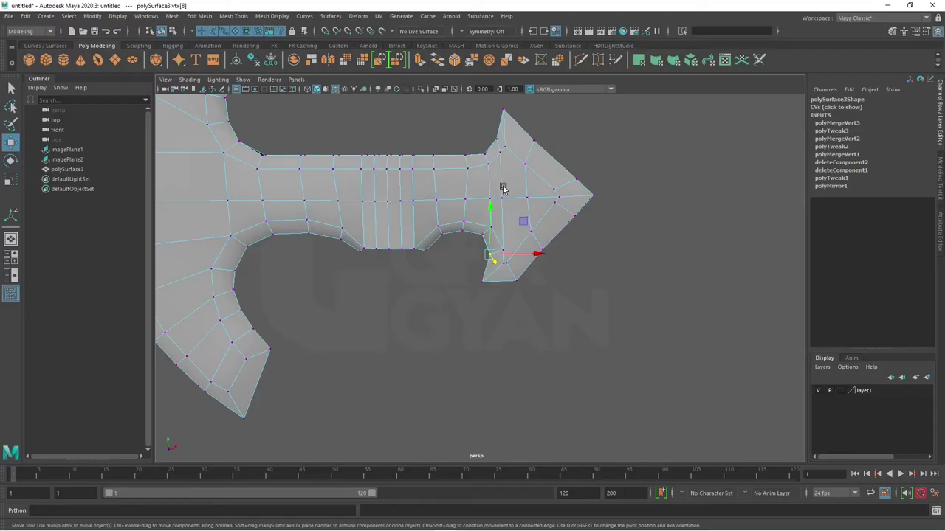
mouse_move(499, 299)
alt+mouse_down()
mouse_move(539, 268)
mouse_move(474, 248)
mouse_move(575, 211)
mouse_move(483, 187)
mouse_move(504, 237)
mouse_move(480, 249)
mouse_move(534, 248)
mouse_move(495, 234)
mouse_move(559, 364)
mouse_move(803, 312)
mouse_move(790, 285)
mouse_move(831, 288)
mouse_move(665, 303)
alt+mouse_up()
scroll(534, 248, down, 5)
scroll(601, 311, up, 5)
mouse_move(600, 311)
alt+mouse_down()
mouse_move(605, 354)
mouse_move(608, 344)
mouse_move(553, 290)
mouse_move(474, 298)
mouse_move(415, 269)
alt+mouse_up()
right_drag(416, 268, 413, 235)
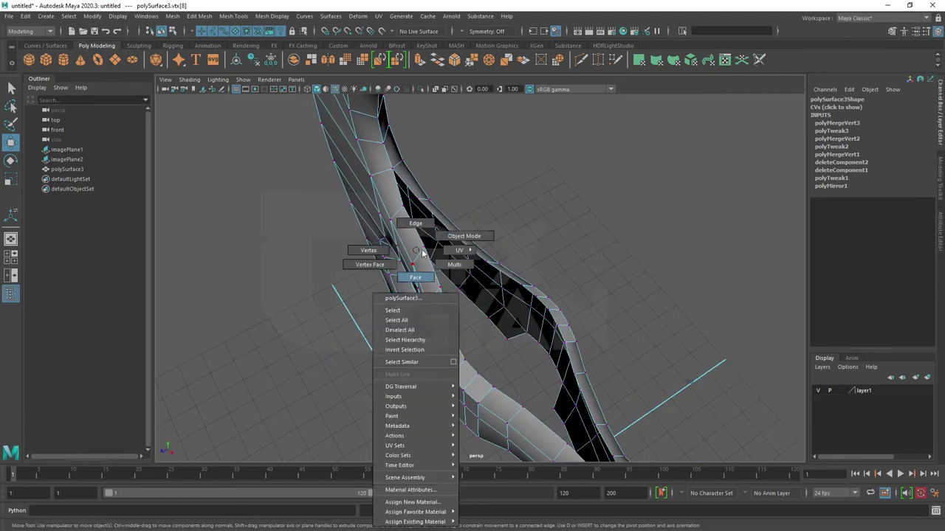
mouse_move(414, 235)
alt+mouse_down()
mouse_move(474, 316)
mouse_move(406, 230)
alt+mouse_up()
right_drag(407, 230, 408, 210)
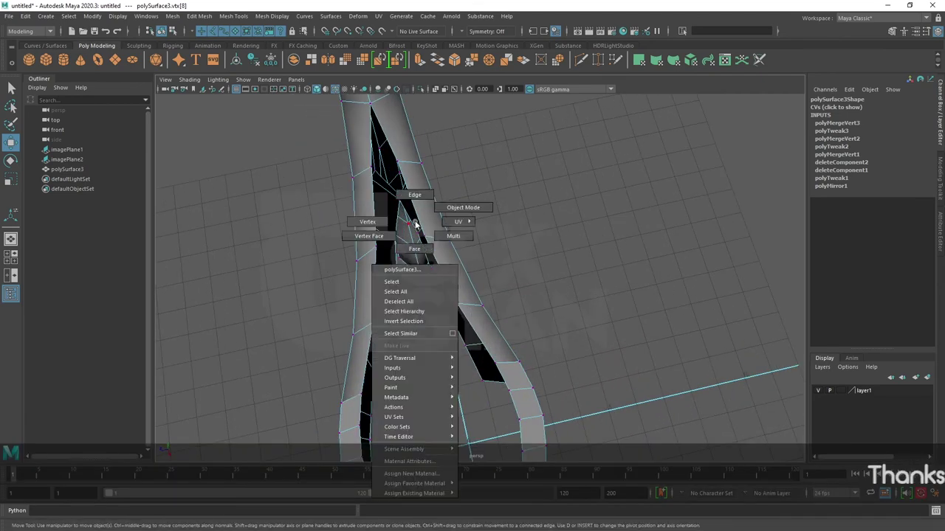
mouse_move(408, 210)
alt+mouse_down()
mouse_move(449, 239)
mouse_move(520, 215)
mouse_move(508, 353)
mouse_move(579, 341)
mouse_move(560, 318)
alt+mouse_up()
Step: Bridge the first gaps along the mirror seam between facing border edges
click(521, 253)
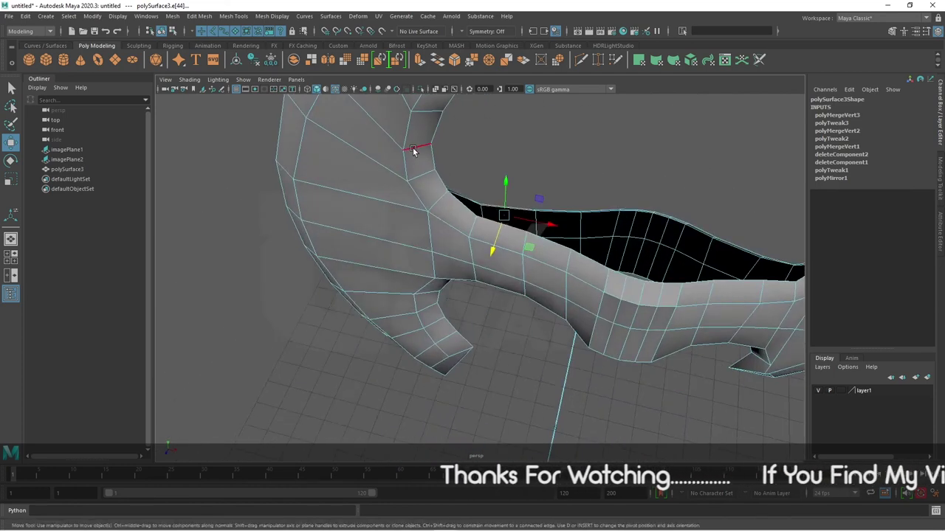
click(437, 60)
alt+drag(413, 221, 478, 249)
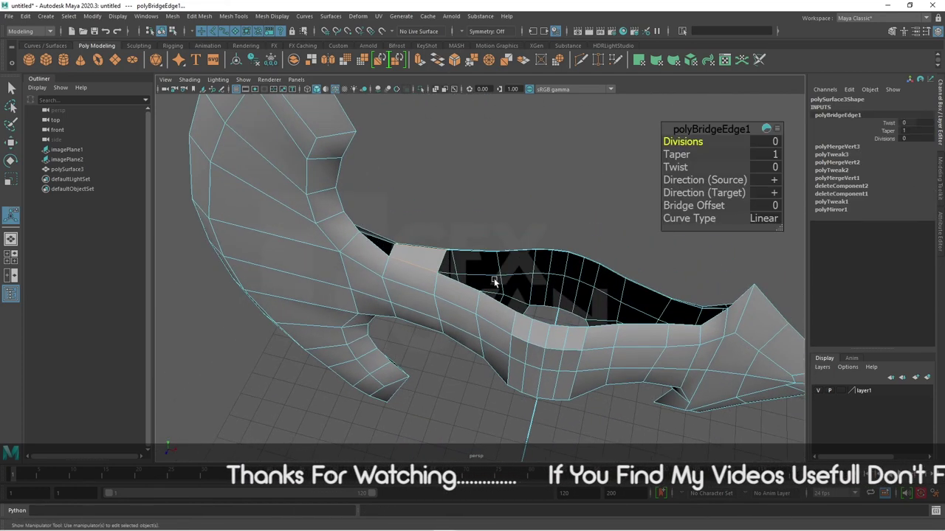
key(t)
alt+drag(462, 290, 564, 341)
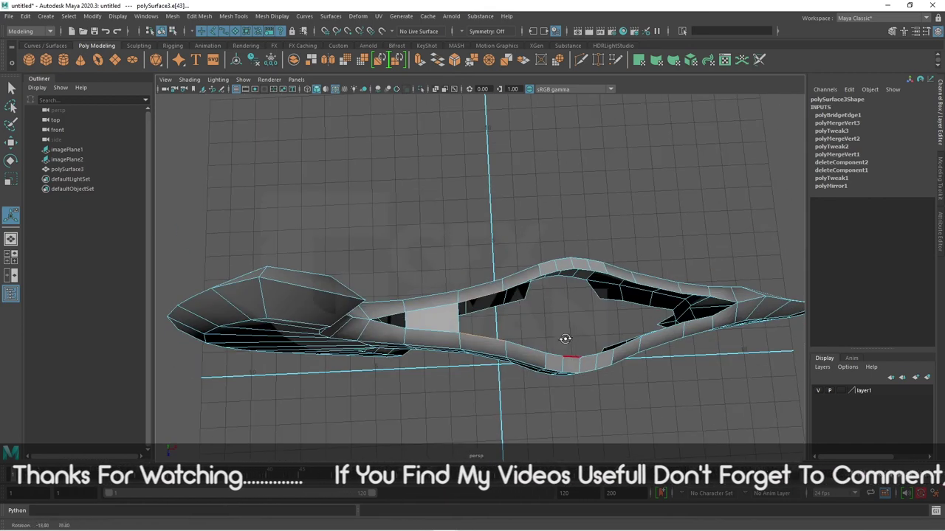
key(g)
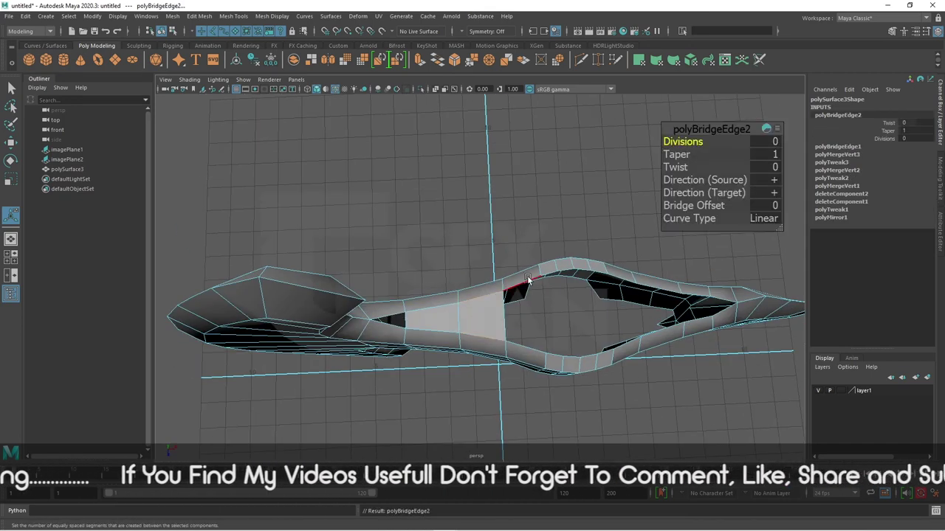
click(527, 344)
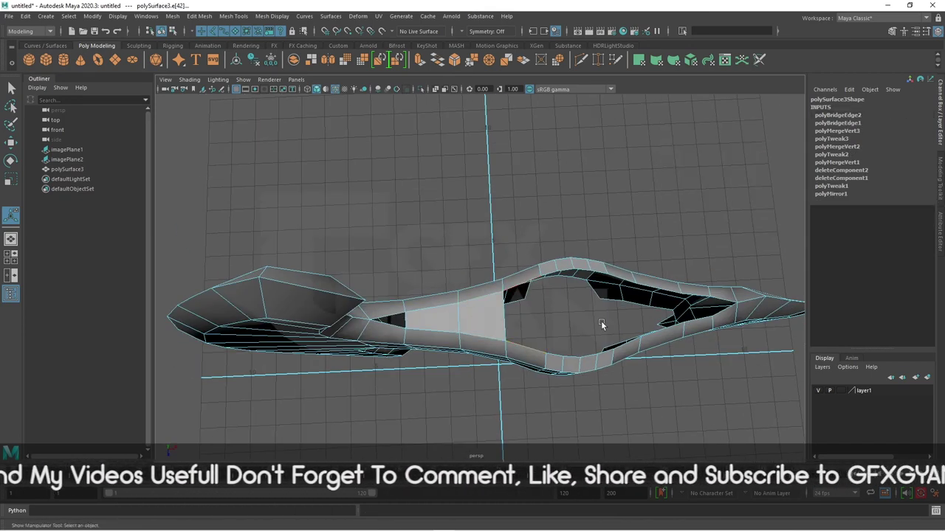
key(g)
mouse_move(601, 321)
alt+mouse_down()
mouse_move(442, 307)
mouse_move(595, 327)
mouse_move(513, 240)
alt+mouse_up()
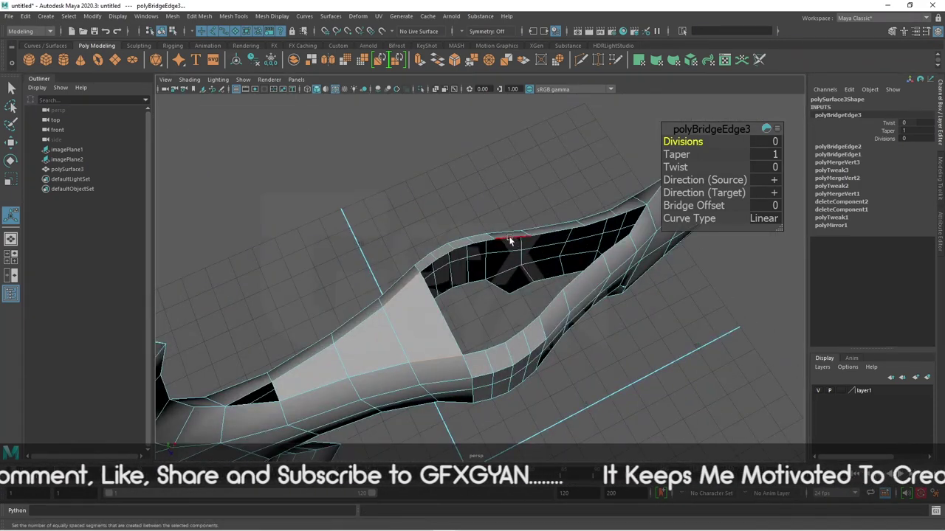
click(509, 240)
shift+click(544, 296)
key(g)
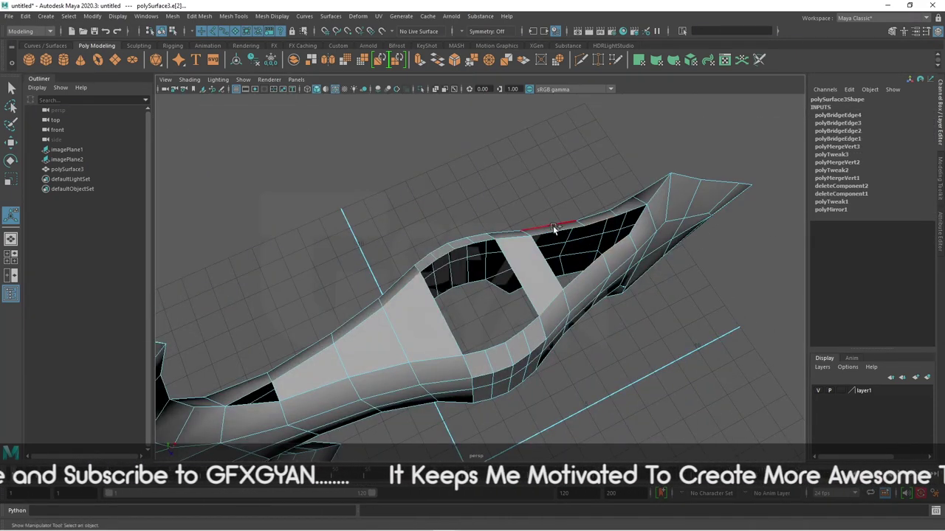
Step: Bridge the remaining seam gaps around the axe head, repeating Bridge with G
click(554, 228)
key(g)
alt+drag(554, 228, 521, 222)
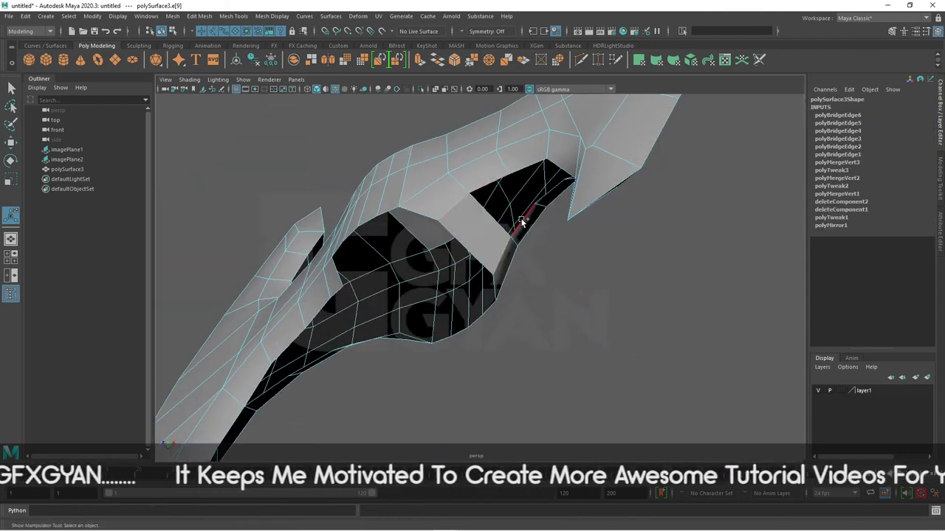
shift+click(521, 221)
key(g)
alt+drag(563, 196, 668, 293)
key(g)
mouse_move(608, 327)
alt+mouse_down()
mouse_move(639, 376)
mouse_move(439, 411)
mouse_move(496, 306)
mouse_move(580, 285)
mouse_move(578, 296)
mouse_move(417, 316)
alt+mouse_up()
click(578, 295)
shift+click(309, 184)
key(g)
mouse_move(309, 184)
alt+mouse_down()
mouse_move(242, 183)
mouse_move(466, 301)
mouse_move(566, 312)
mouse_move(476, 200)
mouse_move(476, 289)
mouse_move(411, 200)
mouse_move(612, 358)
alt+mouse_up()
click(477, 200)
Step: Return to Object mode and frame the axe mesh to check the remaining openings
key(F8)
key(f)
alt+right_drag(612, 358, 696, 312)
alt+middle_drag(696, 312, 510, 289)
mouse_move(511, 290)
alt+mouse_down()
mouse_move(588, 281)
mouse_move(537, 337)
mouse_move(470, 331)
mouse_move(470, 296)
alt+mouse_up()
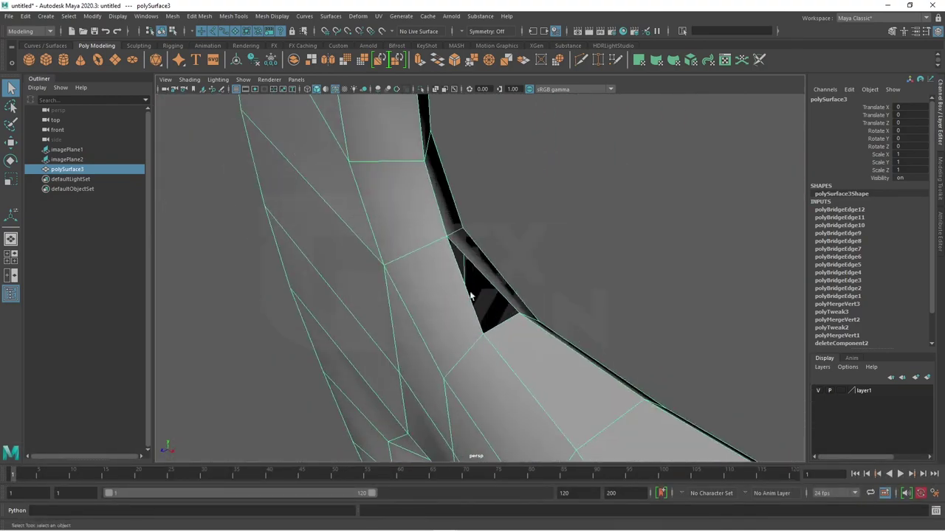
Step: In Edge mode, fill the first holes with Mesh > Fill Hole
right_drag(503, 299, 502, 225)
click(504, 318)
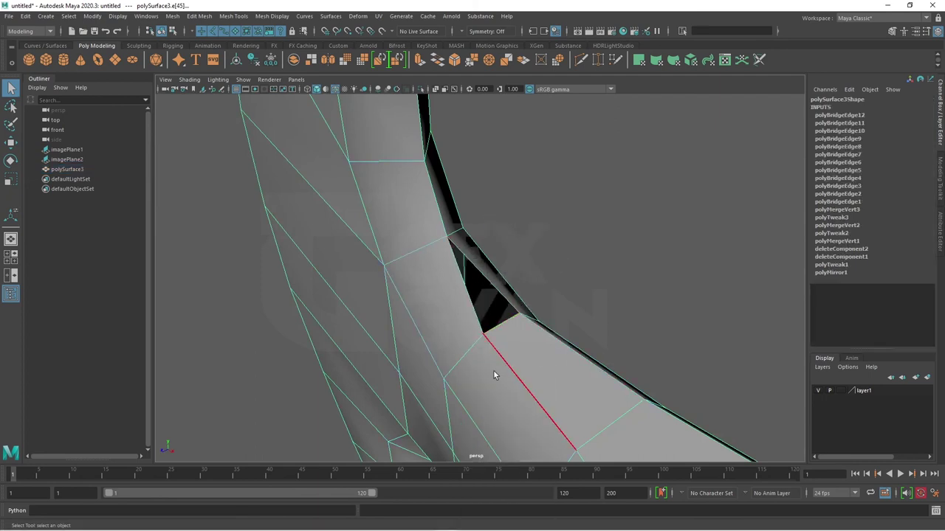
click(170, 17)
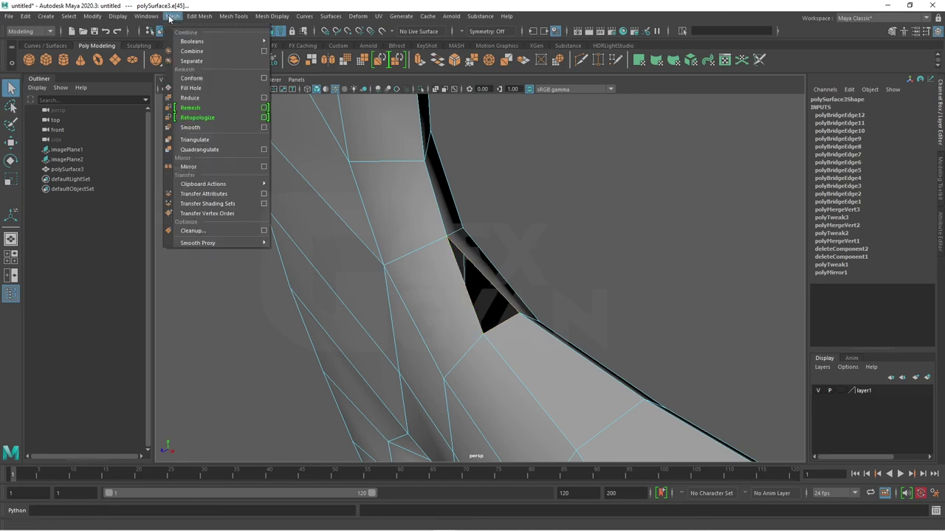
click(190, 88)
mouse_move(366, 250)
alt+mouse_down()
mouse_move(491, 304)
mouse_move(626, 245)
mouse_move(481, 225)
alt+mouse_up()
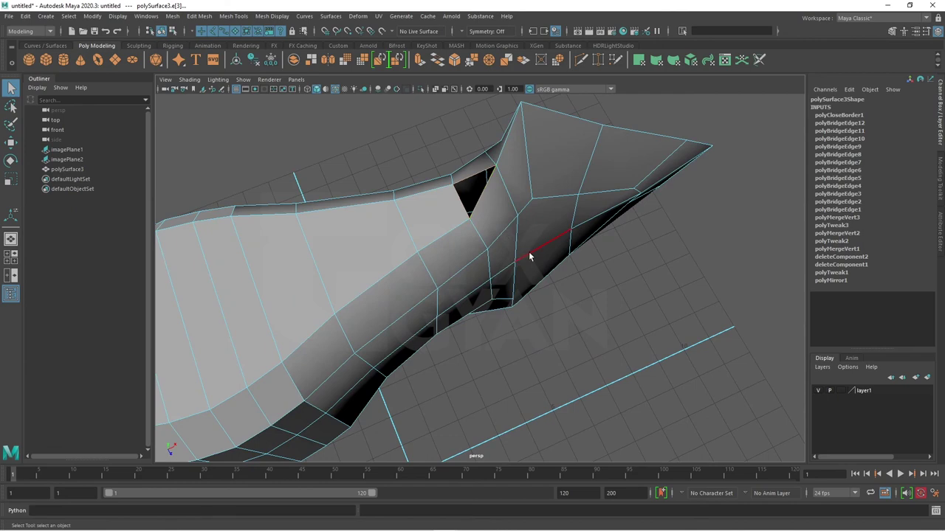
key(g)
Step: Fill the remaining holes, including the underside and the last hole, with Fill Hole
mouse_move(529, 256)
alt+mouse_down()
mouse_move(538, 262)
mouse_move(456, 349)
mouse_move(518, 274)
mouse_move(514, 203)
mouse_move(516, 293)
mouse_move(571, 279)
alt+mouse_up()
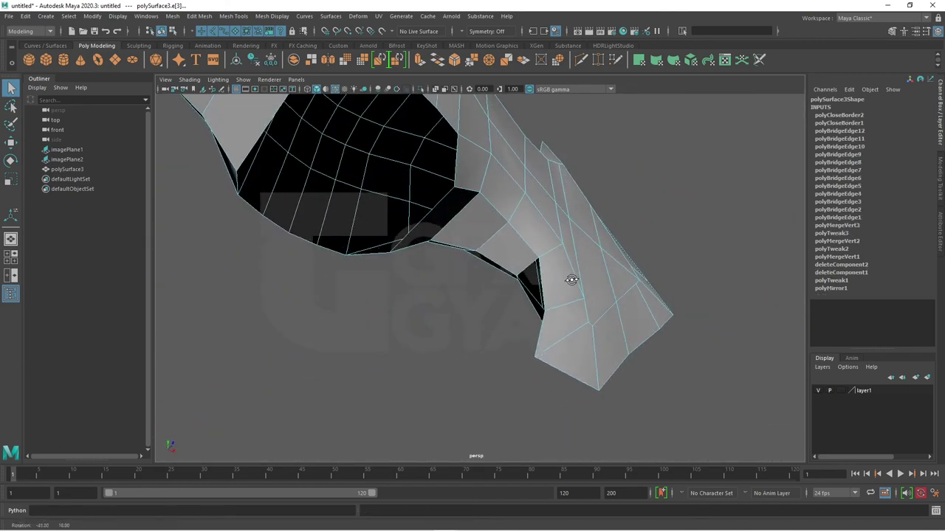
click(528, 305)
mouse_move(513, 317)
alt+mouse_down()
mouse_move(532, 308)
mouse_move(460, 313)
mouse_move(509, 298)
mouse_move(454, 265)
mouse_move(502, 310)
mouse_move(577, 310)
mouse_move(601, 285)
alt+mouse_up()
key(g)
click(601, 281)
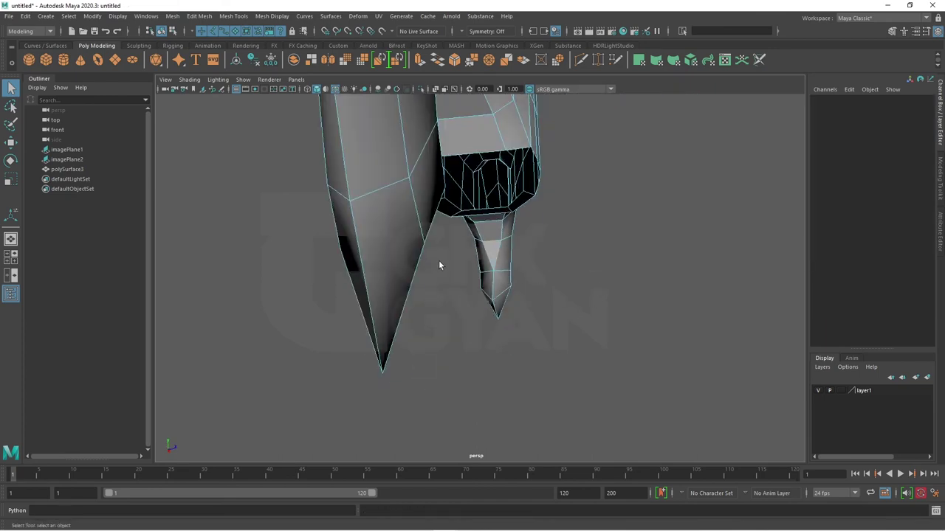
mouse_move(438, 260)
alt+mouse_down()
mouse_move(339, 249)
mouse_move(485, 288)
mouse_move(417, 254)
mouse_move(327, 280)
mouse_move(481, 369)
mouse_move(428, 274)
mouse_move(437, 204)
alt+mouse_up()
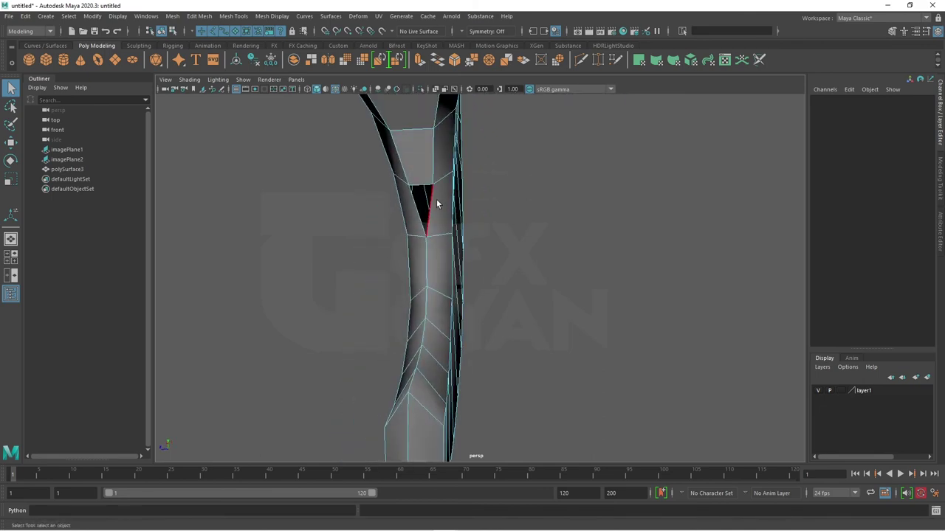
click(434, 202)
key(g)
Step: Return to Object mode and zoom out on the closed axe head
mouse_move(497, 224)
alt+mouse_down()
mouse_move(450, 213)
mouse_move(587, 210)
alt+mouse_up()
right_drag(583, 161, 628, 137)
scroll(582, 213, down, 5)
scroll(598, 276, down, 3)
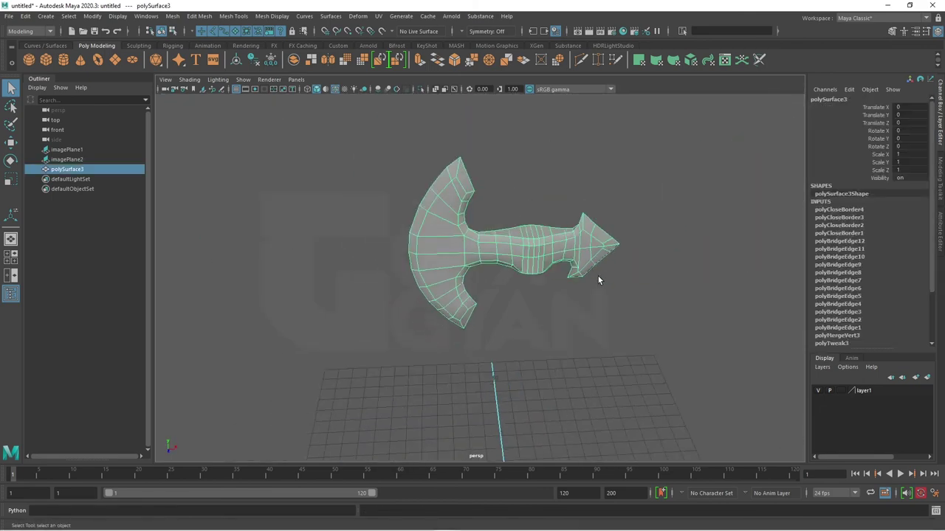
key(3)
click(530, 315)
click(506, 222)
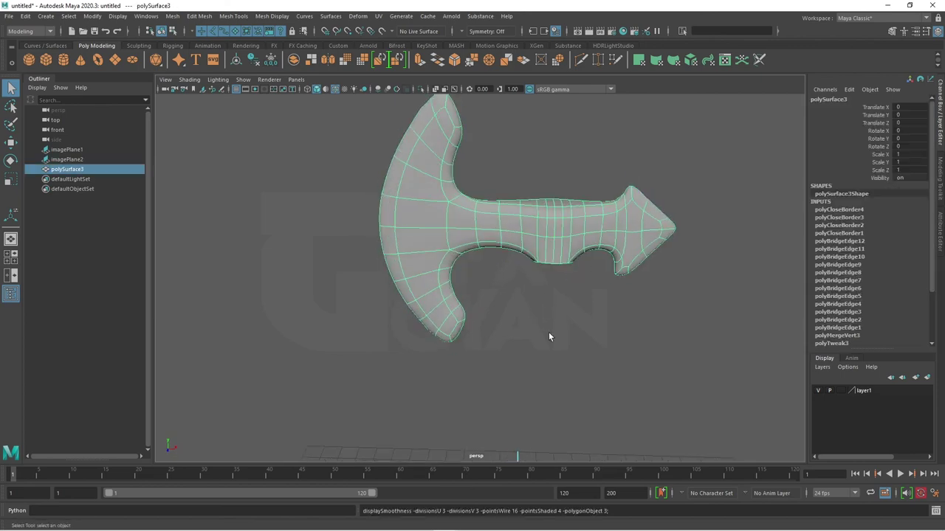
click(548, 332)
mouse_move(548, 332)
alt+mouse_down()
mouse_move(546, 309)
mouse_move(620, 280)
mouse_move(474, 302)
mouse_move(604, 335)
mouse_move(625, 363)
alt+mouse_up()
key(space)
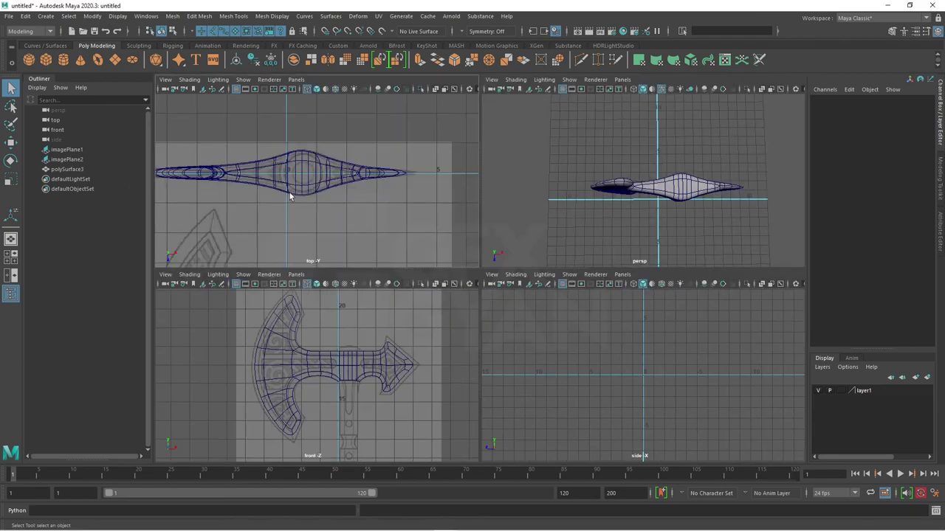
key(space)
click(509, 255)
click(517, 252)
key(space)
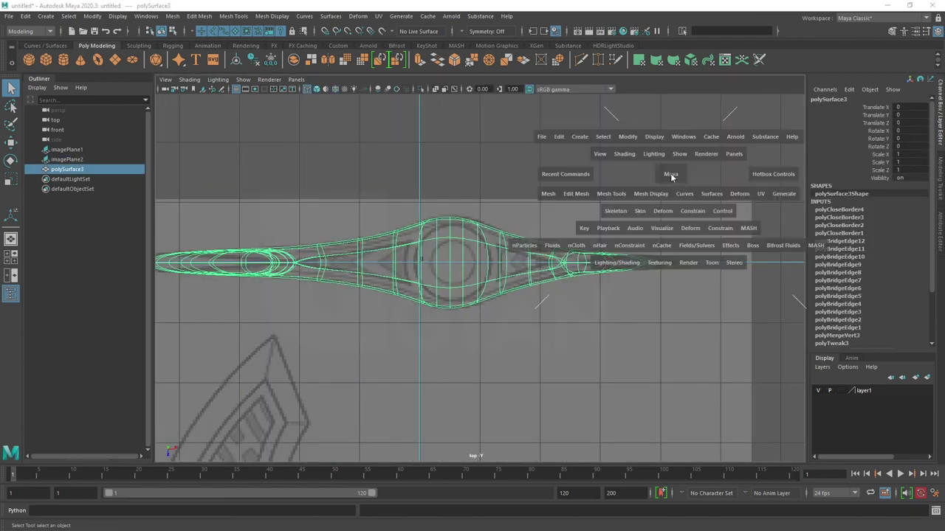
key(space)
mouse_move(639, 233)
alt+mouse_down()
mouse_move(612, 214)
mouse_move(572, 260)
mouse_move(583, 287)
mouse_move(538, 312)
alt+mouse_up()
scroll(571, 259, down, 3)
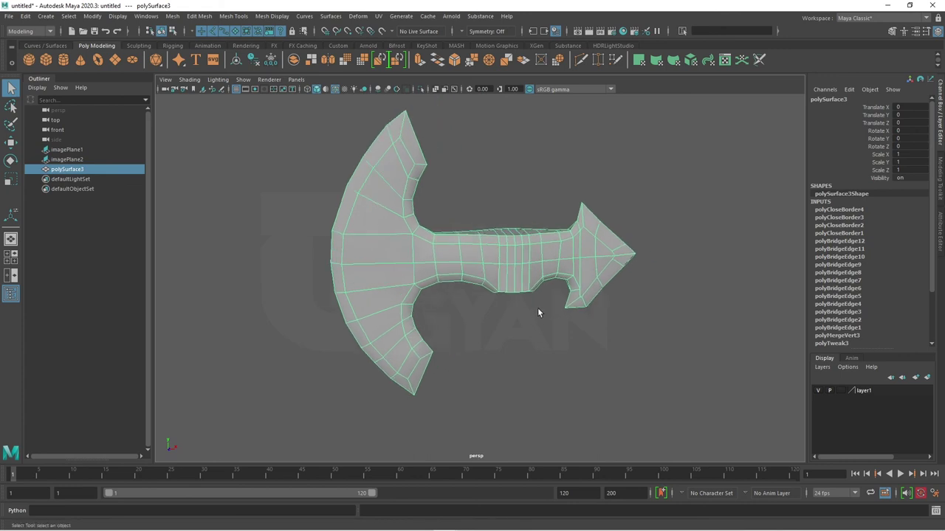